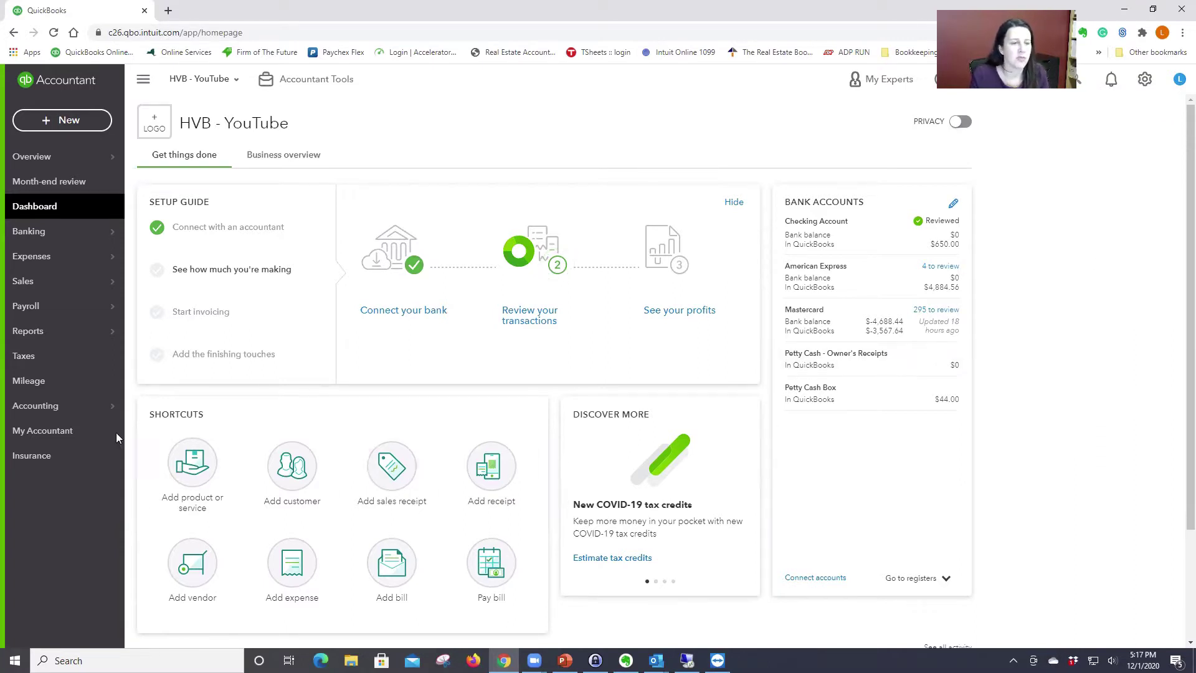
Step: Start a new account in the Chart of Accounts, typed Income and named Rental Income
mouse_move(107, 409)
click(167, 412)
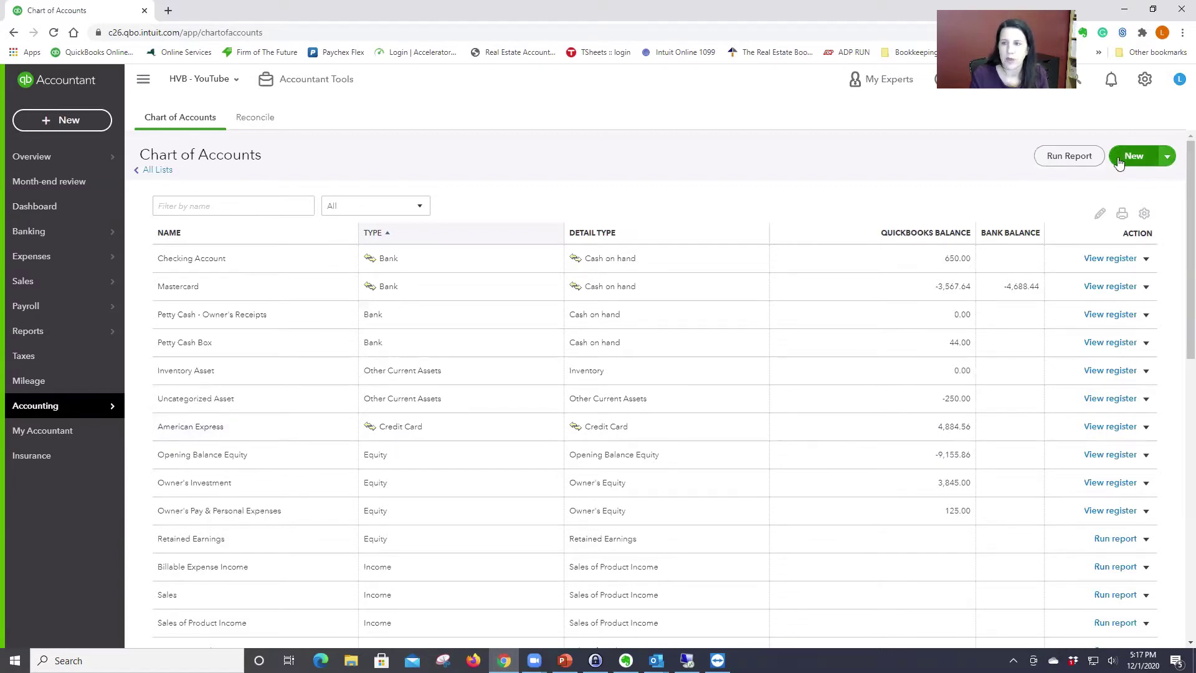
click(1135, 158)
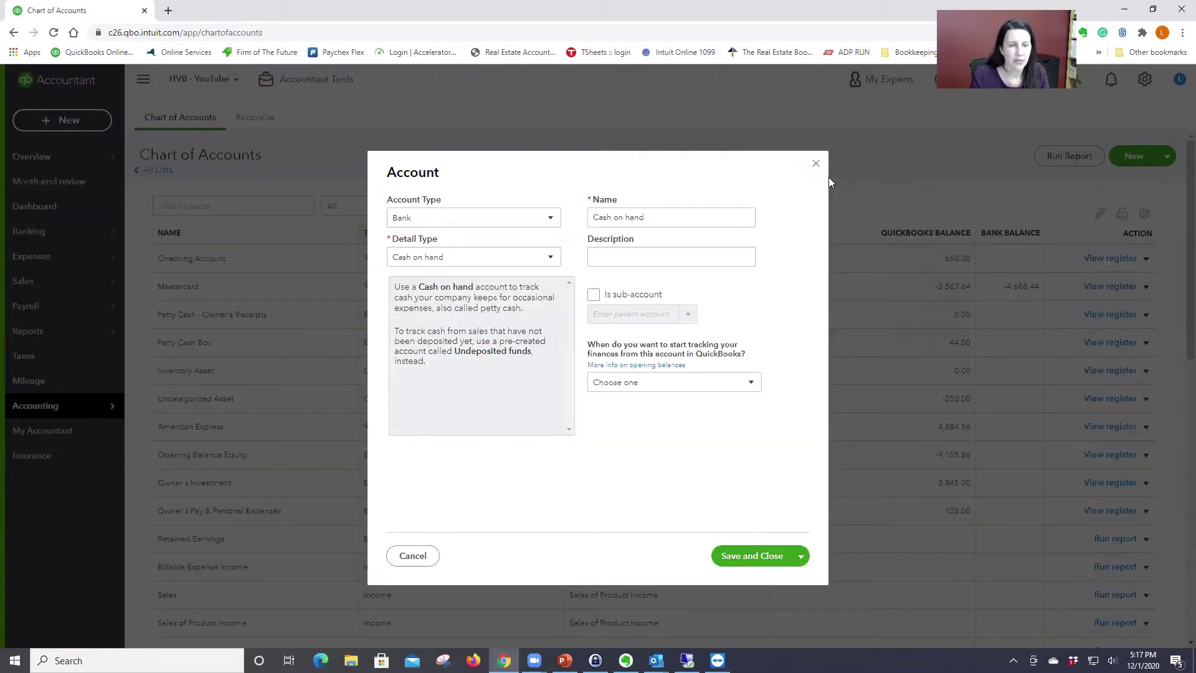
click(551, 220)
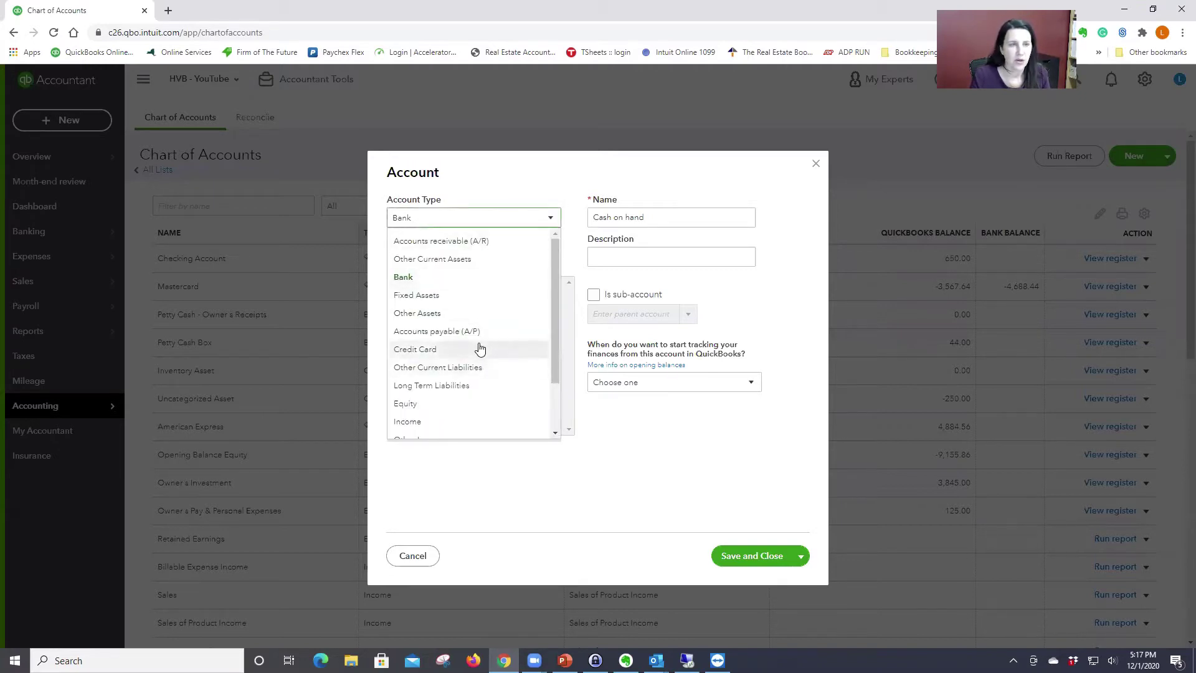
click(469, 423)
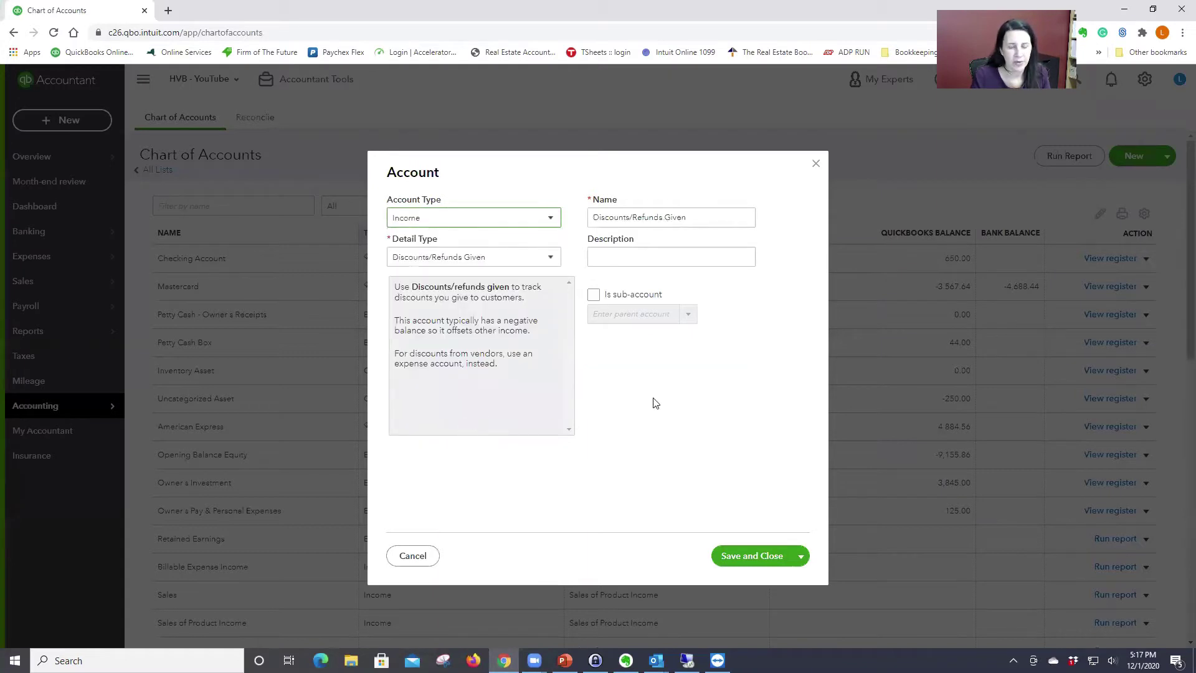
triple_click(691, 214)
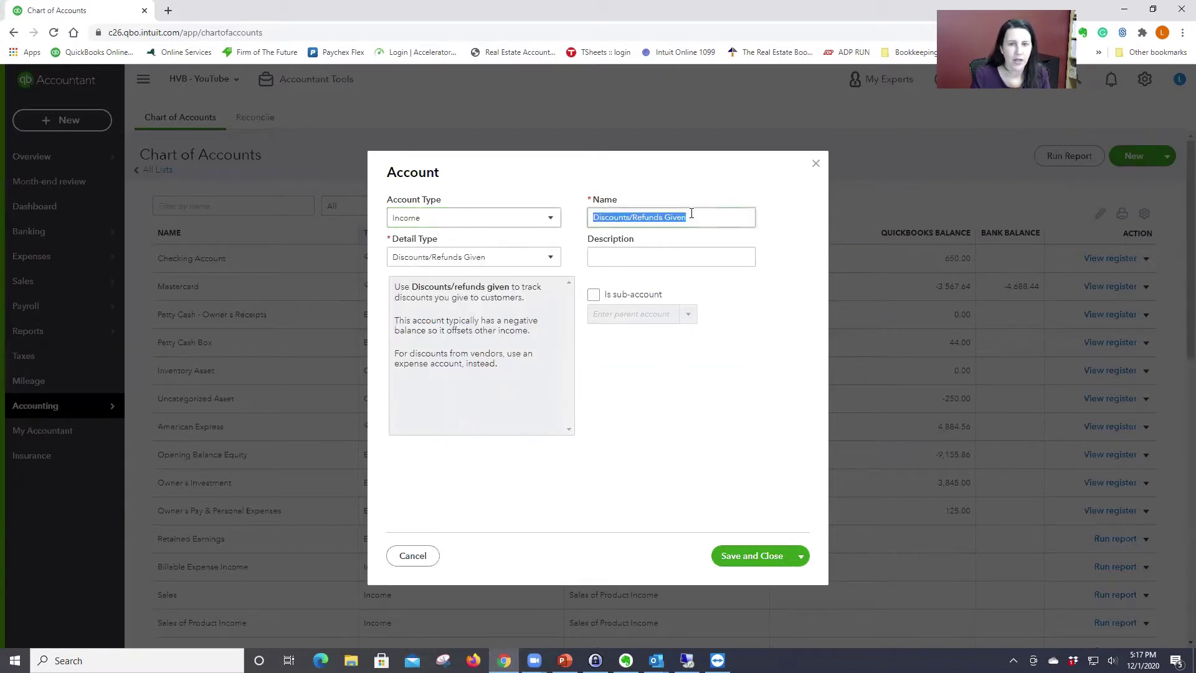
text(Ren)
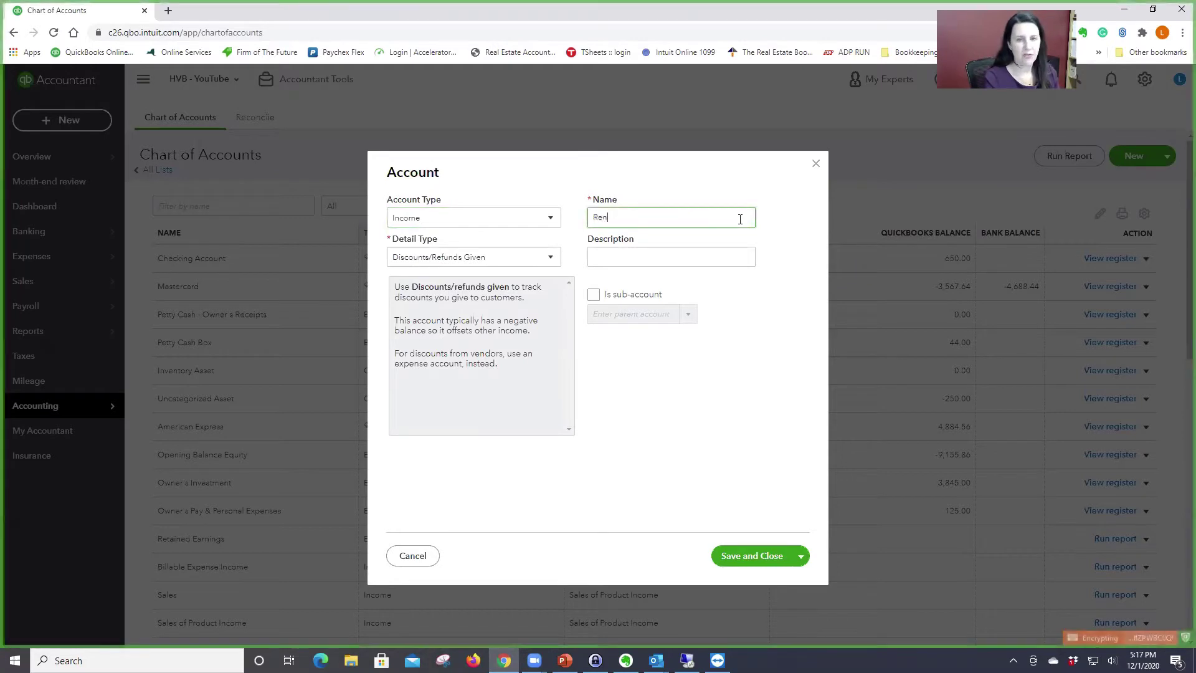
text(tal Inco)
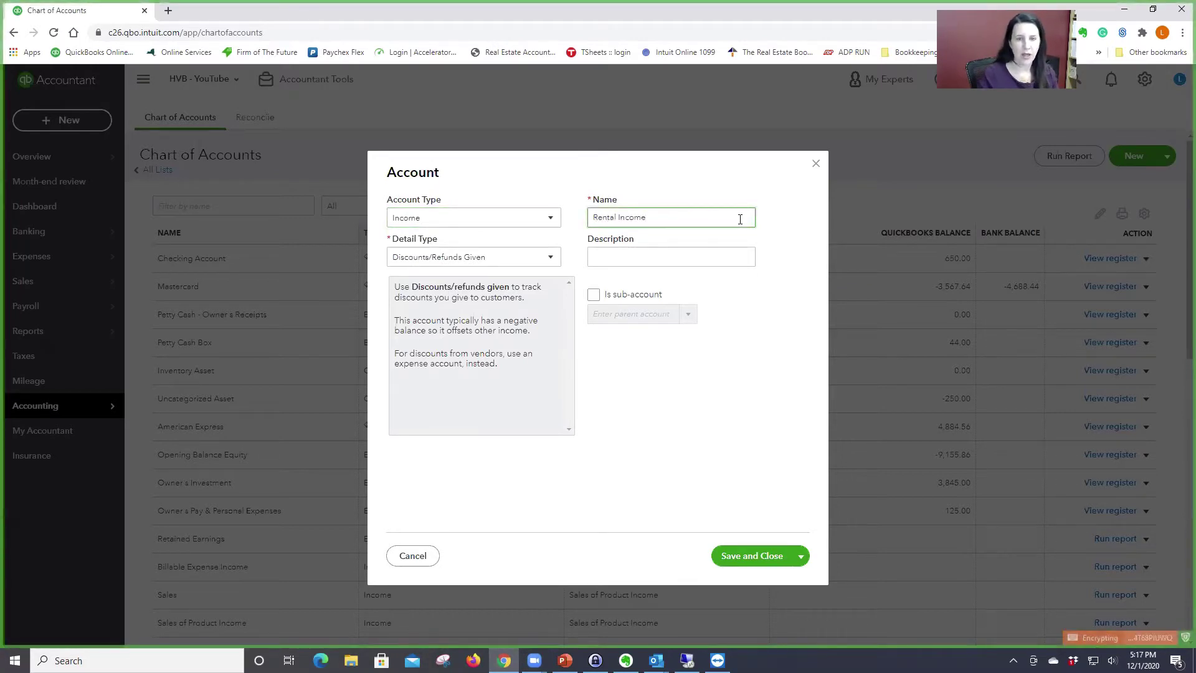
text(me)
click(805, 556)
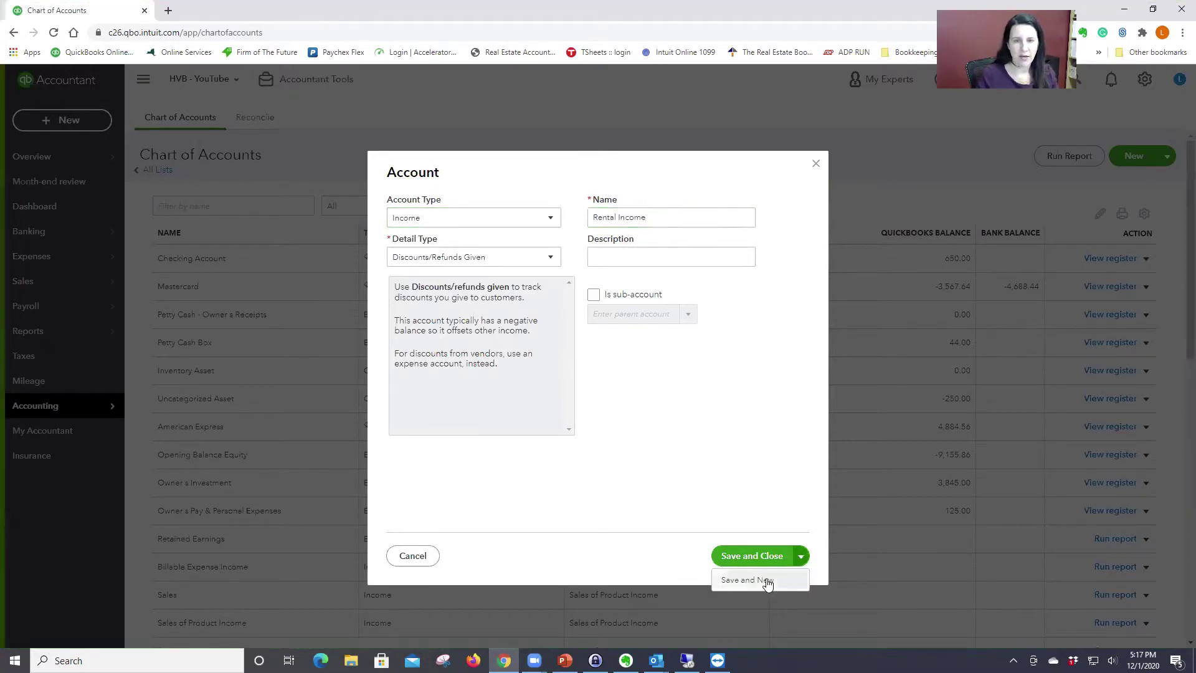
Step: Save Rental Income and add Apt #1 as its Sales of Product Income sub-account
click(767, 581)
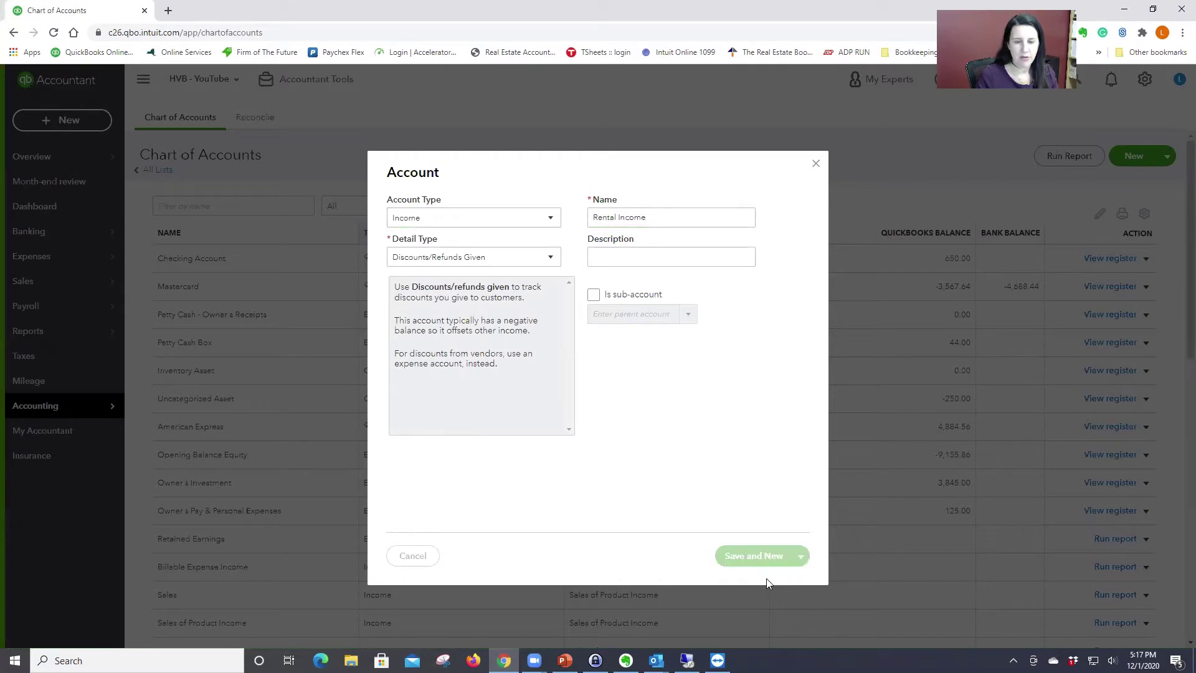
click(551, 258)
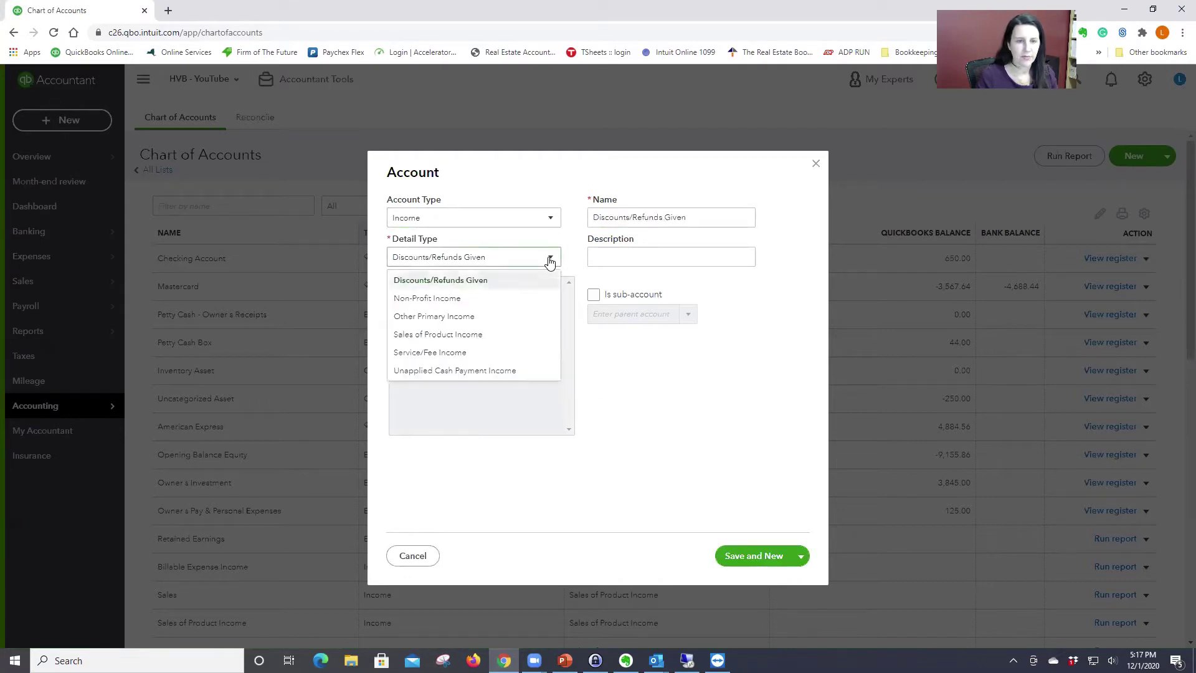
click(509, 337)
click(594, 295)
text(re)
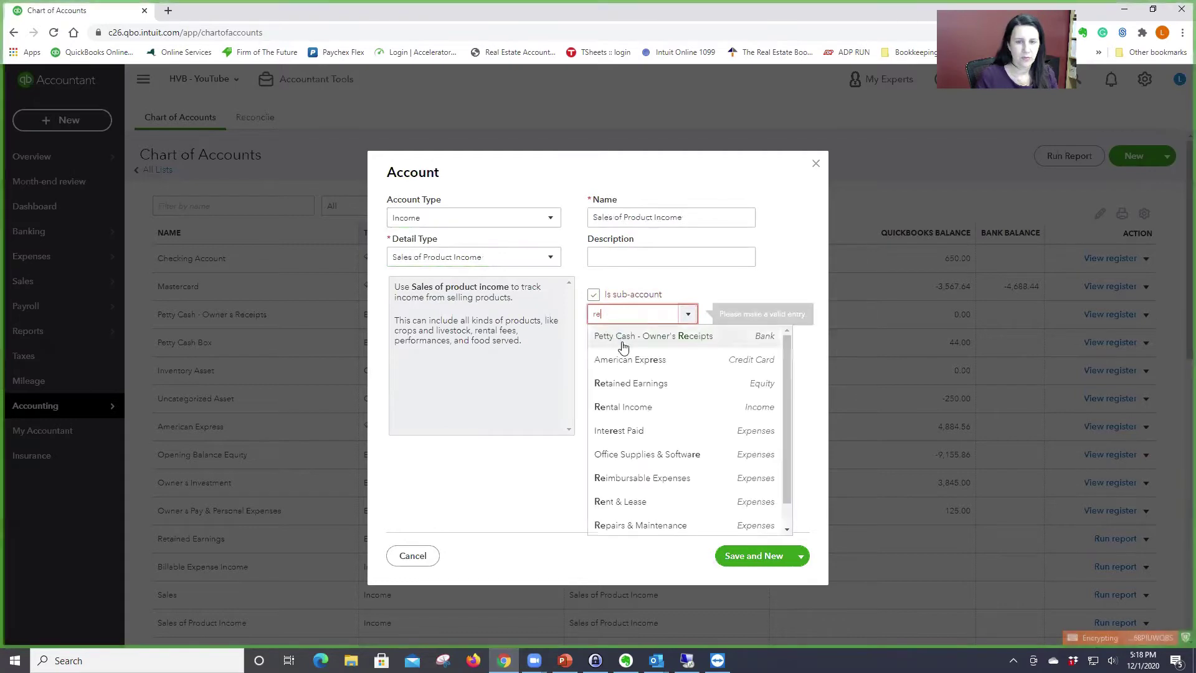
click(629, 407)
triple_click(689, 216)
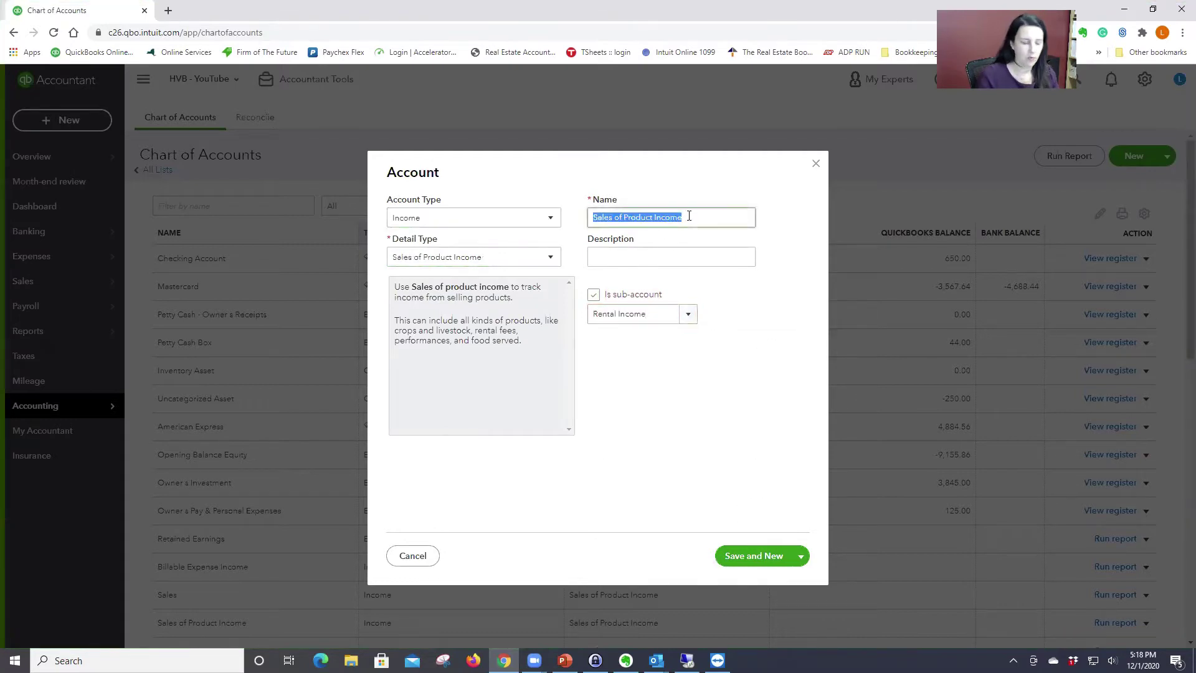
text(Apt )
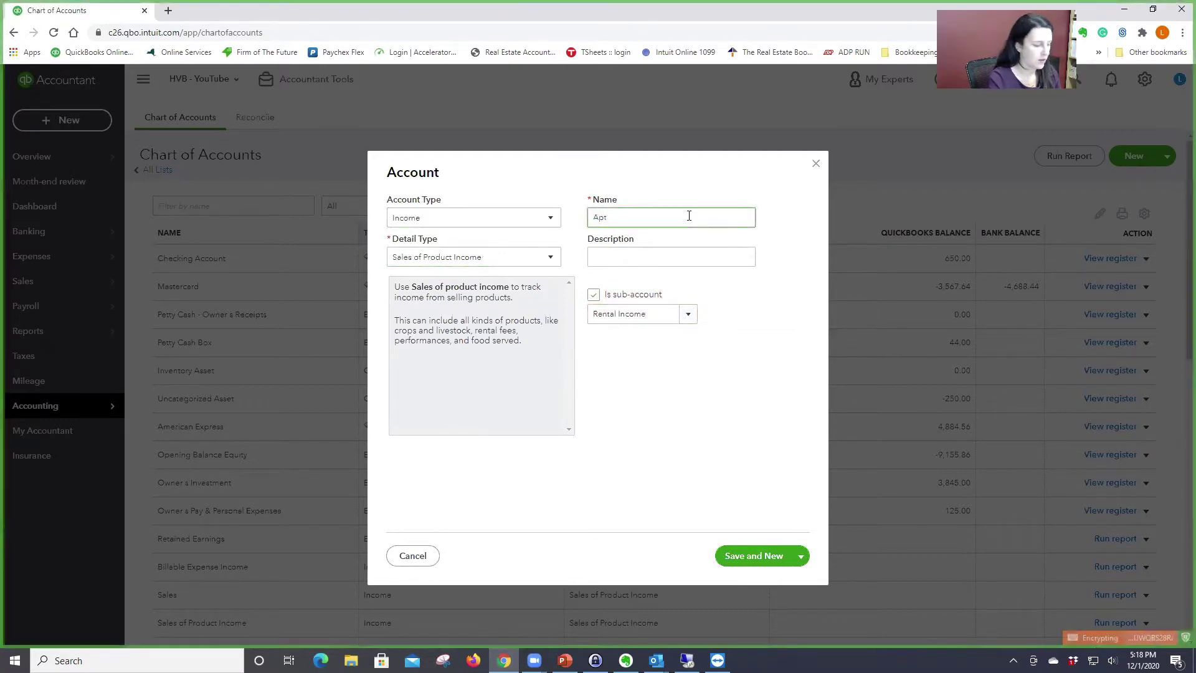
text(#1)
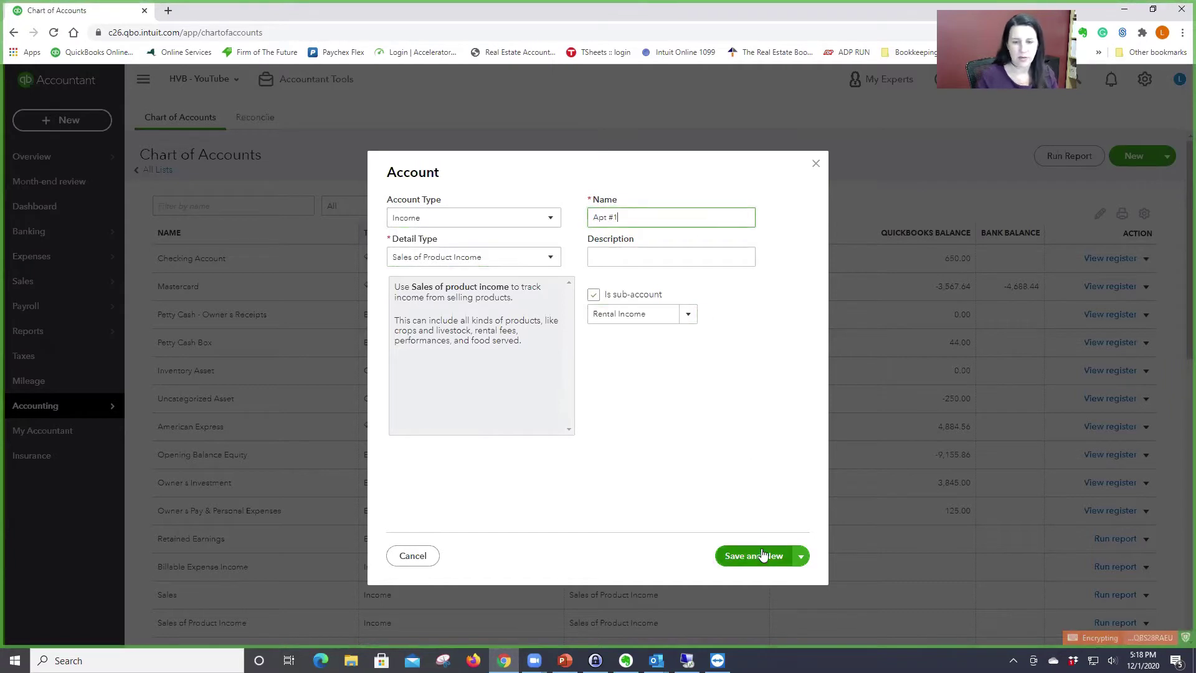
click(767, 556)
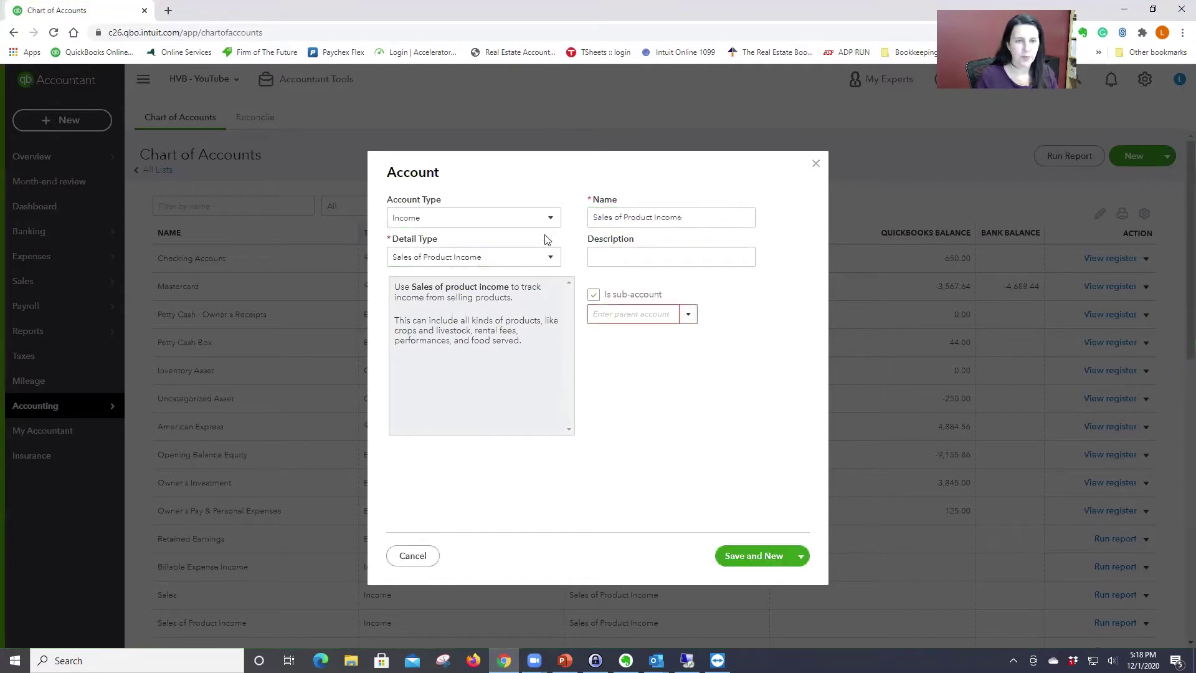
Step: Add Apt #2 as another sub-account of Rental Income
click(610, 314)
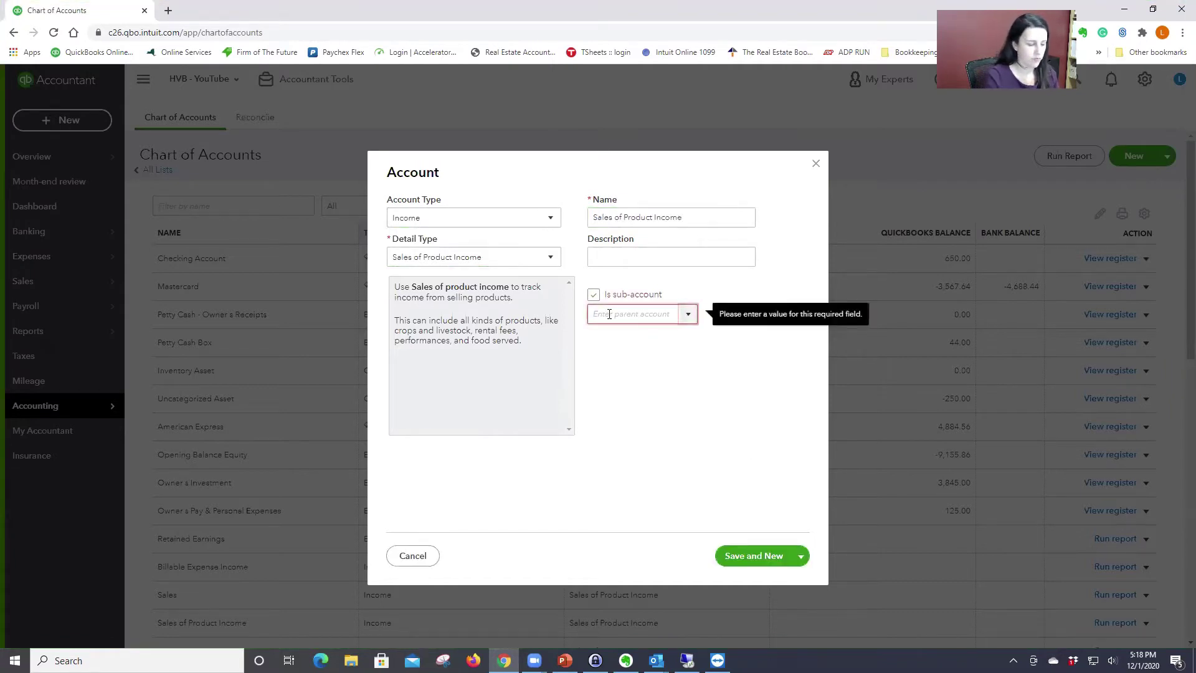
text(Rental Income)
click(630, 336)
triple_click(719, 215)
text(ap)
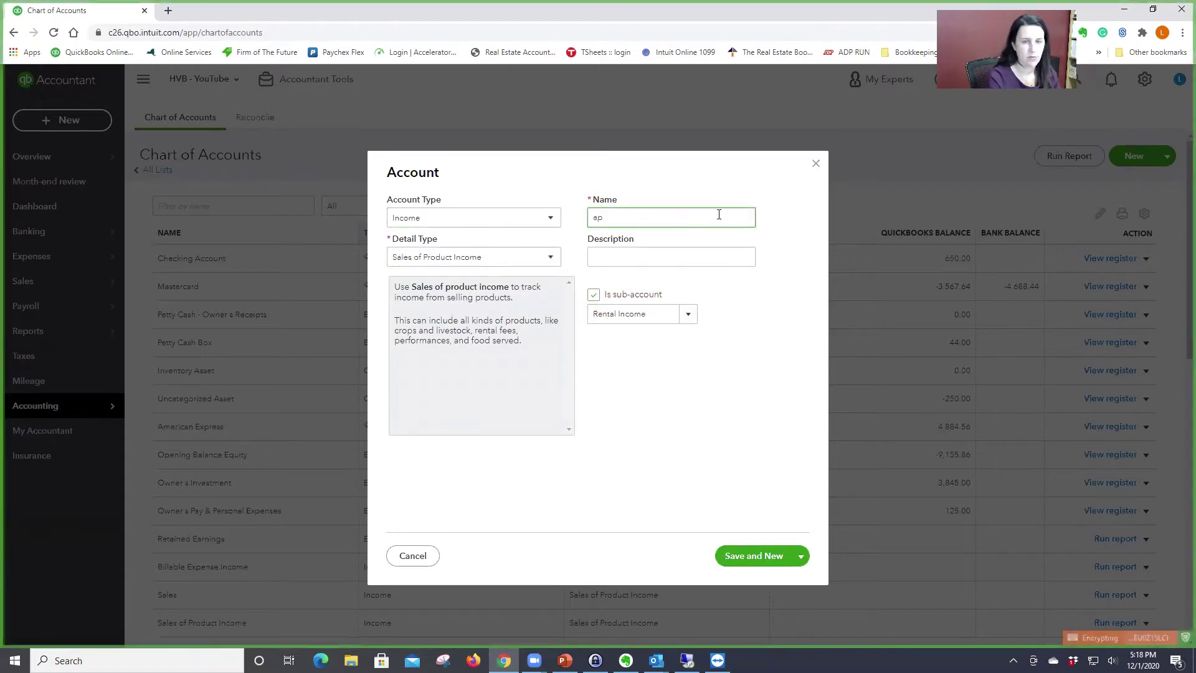
text(tpt #2)
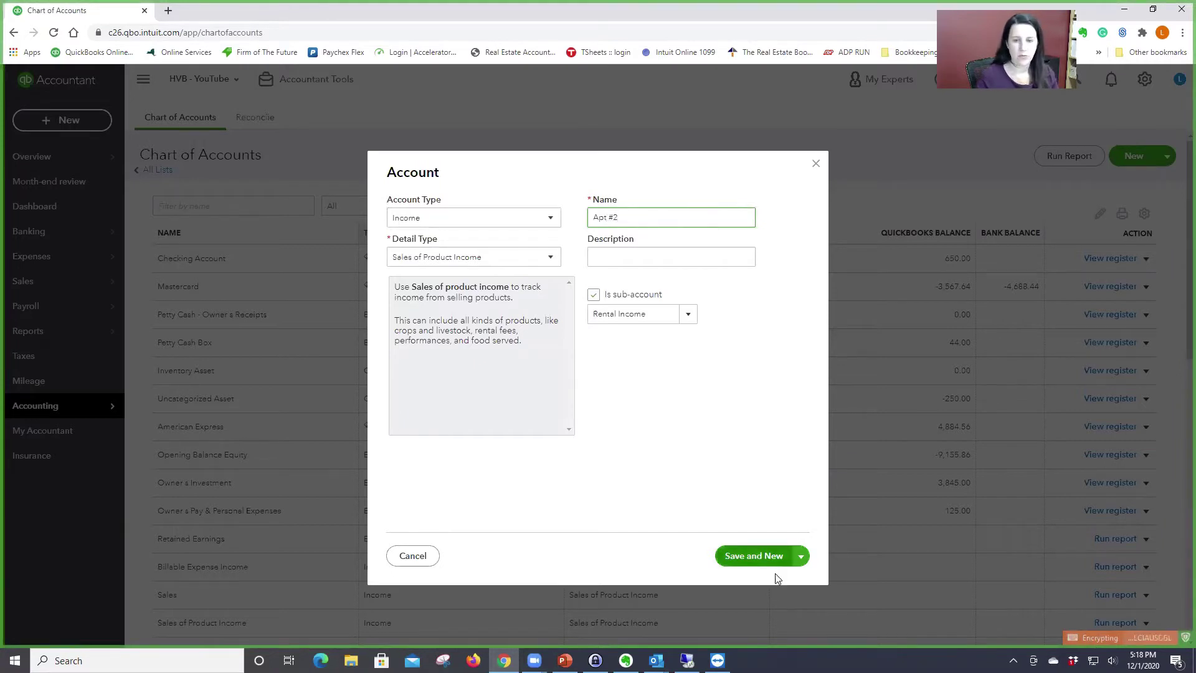
click(772, 556)
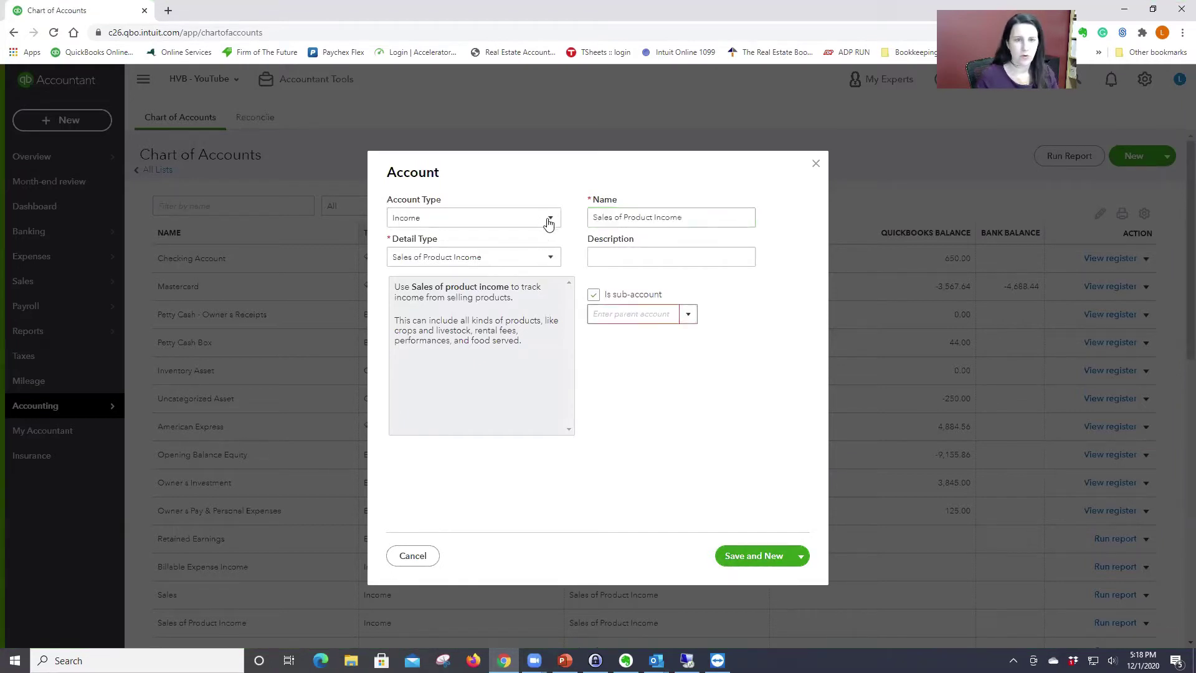
Step: Add Apt #3 under Rental Income and save and close the account form
click(618, 314)
text(re)
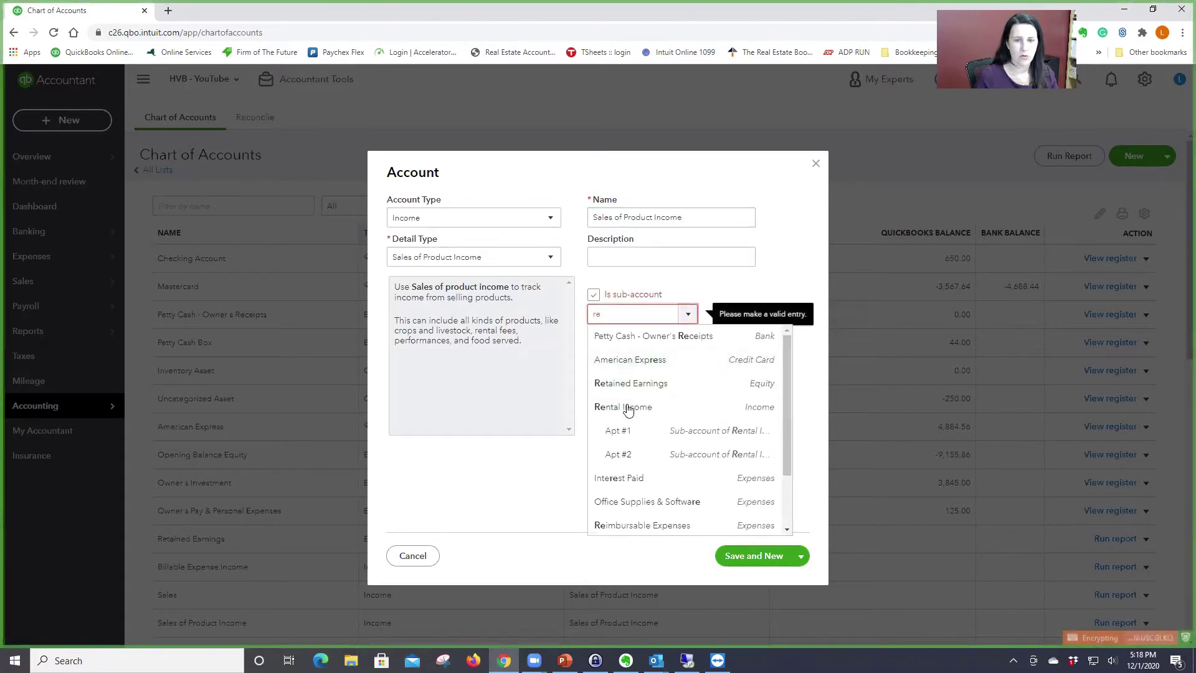
click(630, 408)
triple_click(696, 212)
text(Apt #3)
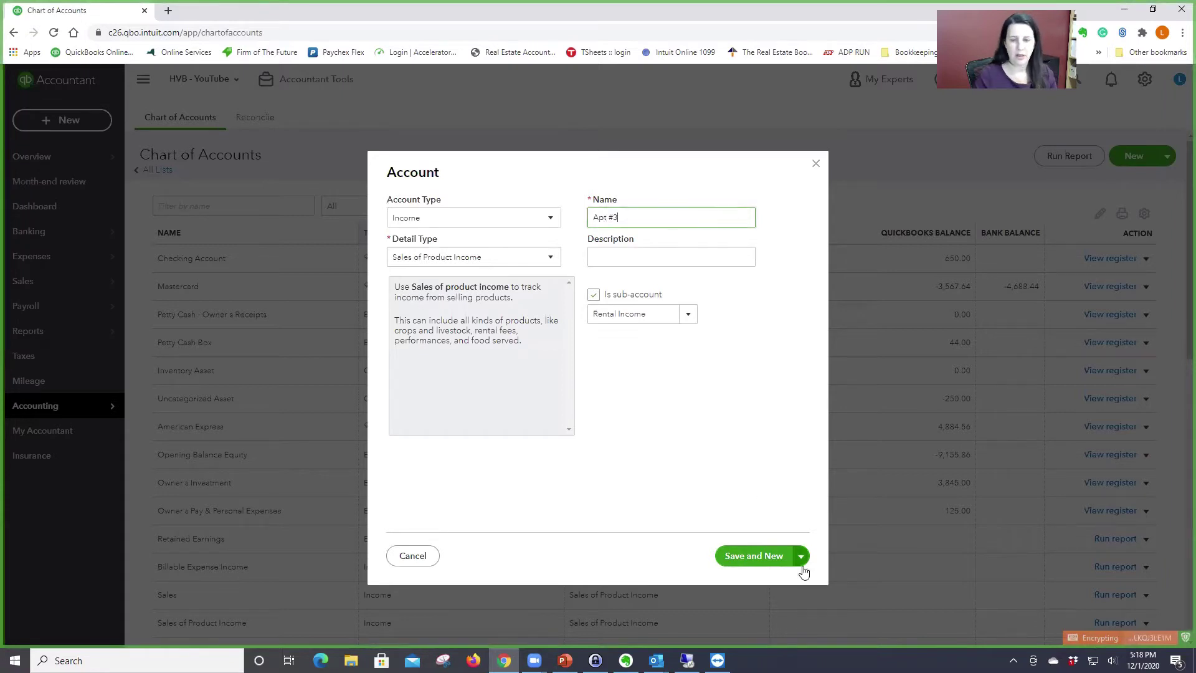
click(802, 564)
click(755, 574)
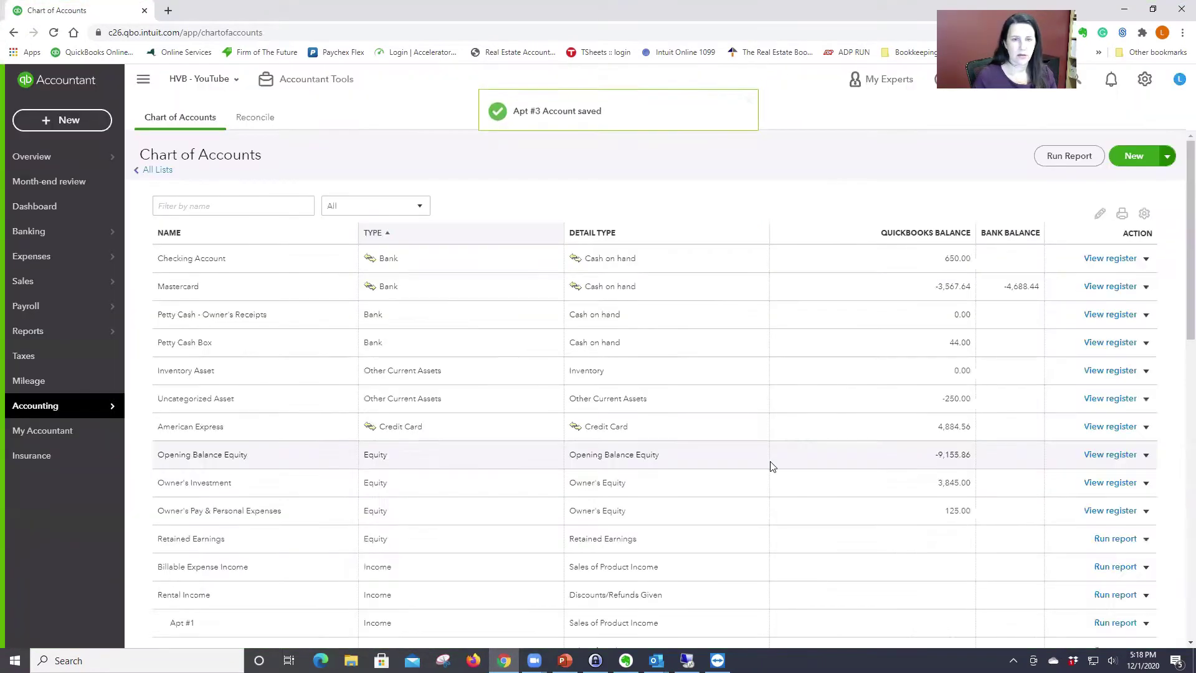
scroll(526, 430, down, 3)
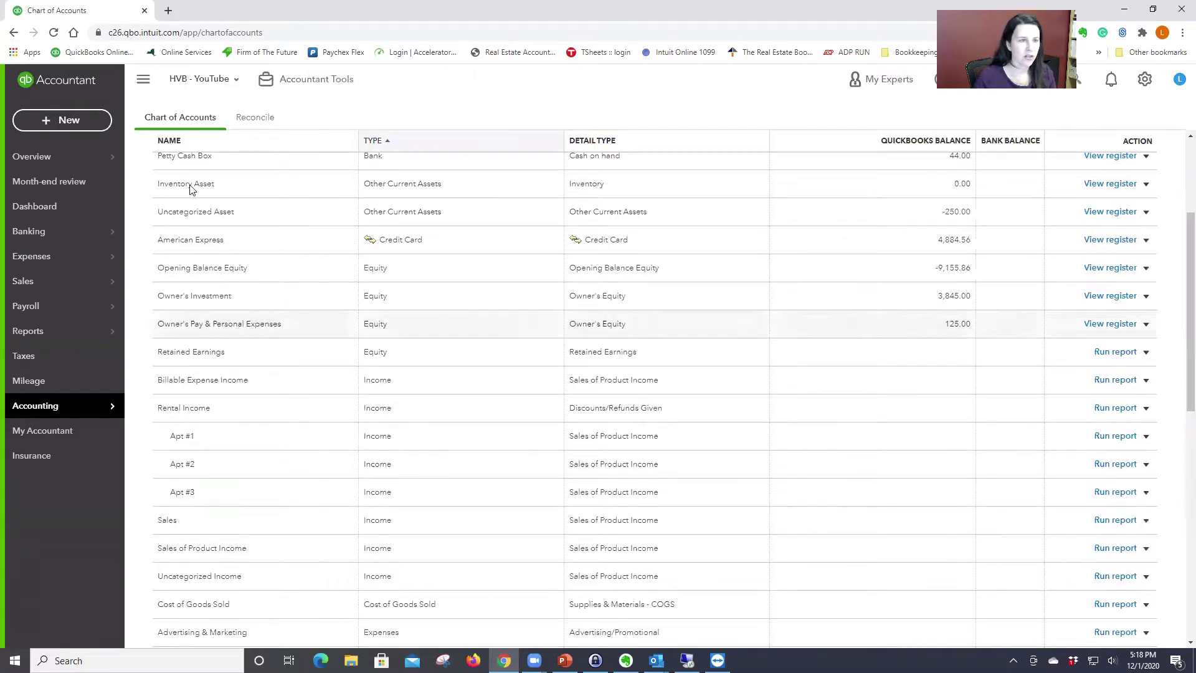
Step: Record a $1,500 bank deposit to Rental Income:Apt #1
click(55, 122)
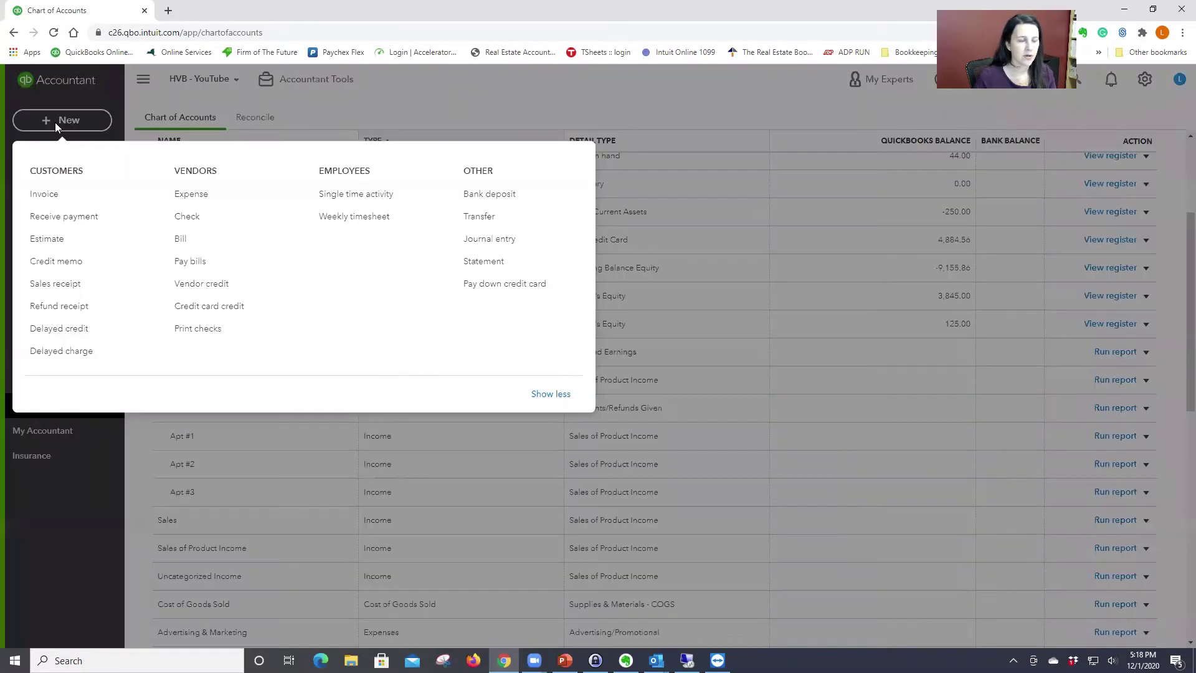
click(490, 192)
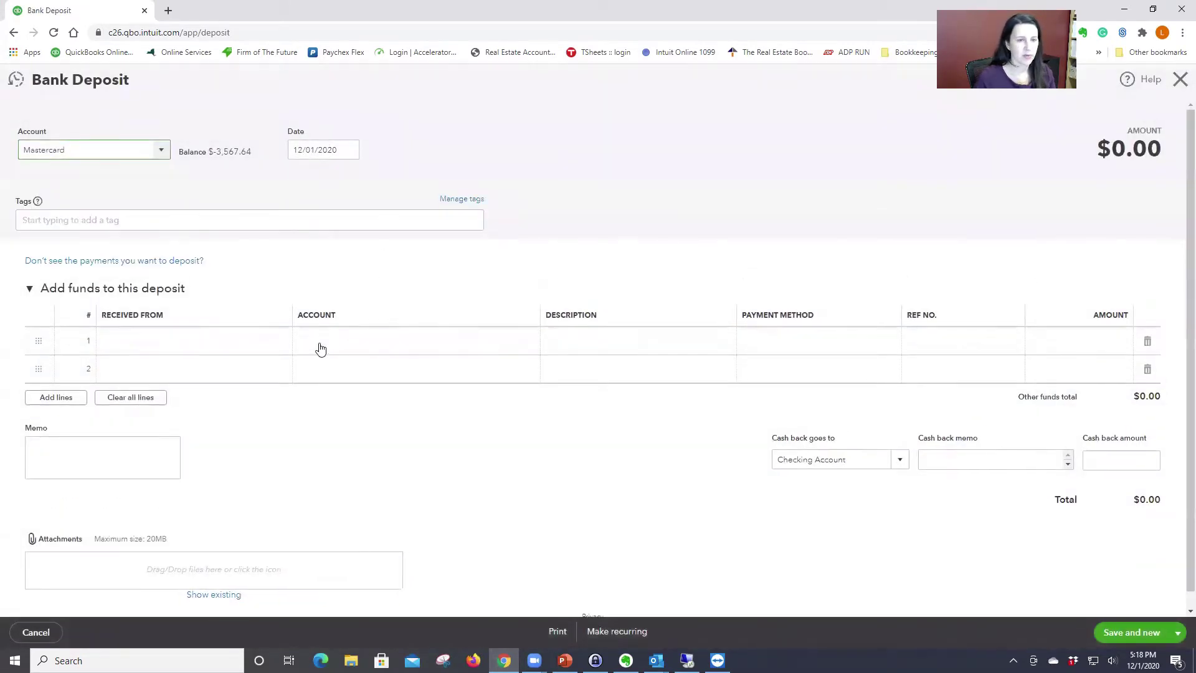
click(345, 340)
text(apt)
click(357, 387)
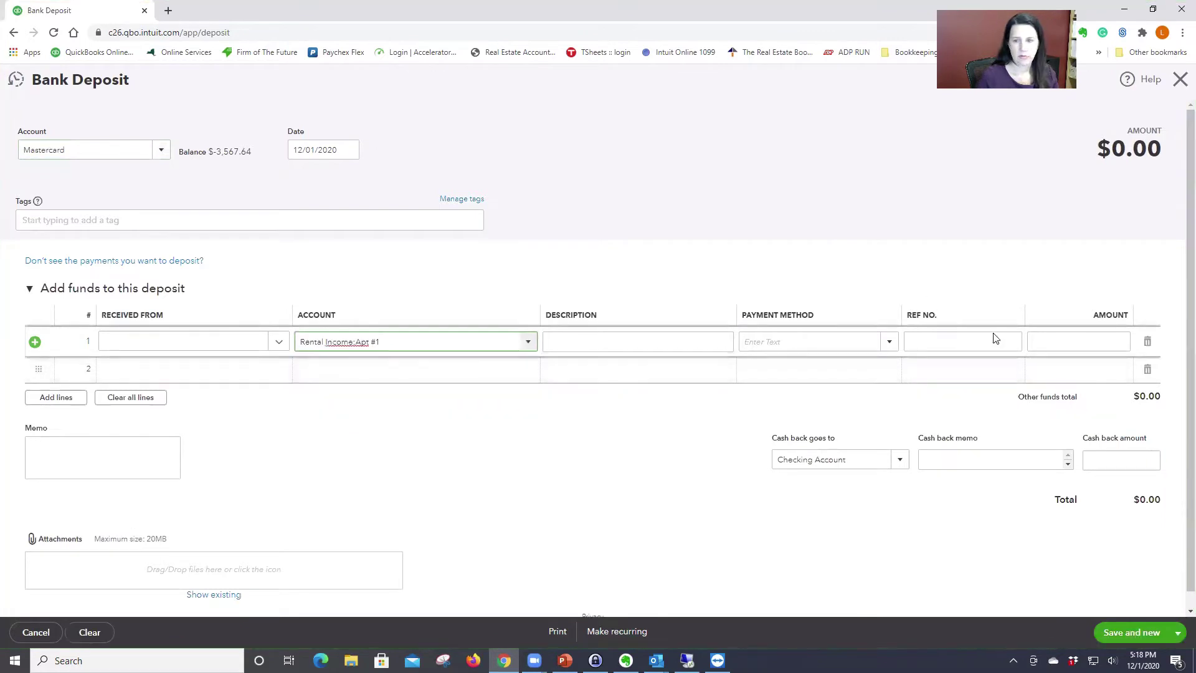
click(1063, 342)
text(1500)
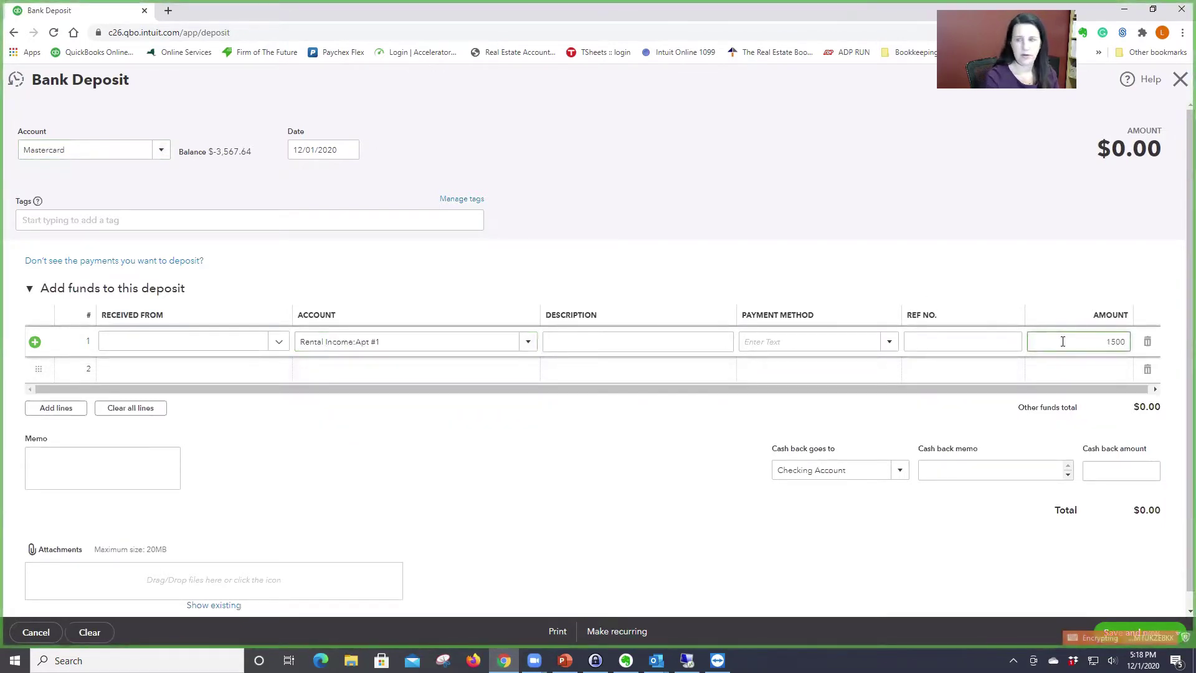
key(Tab)
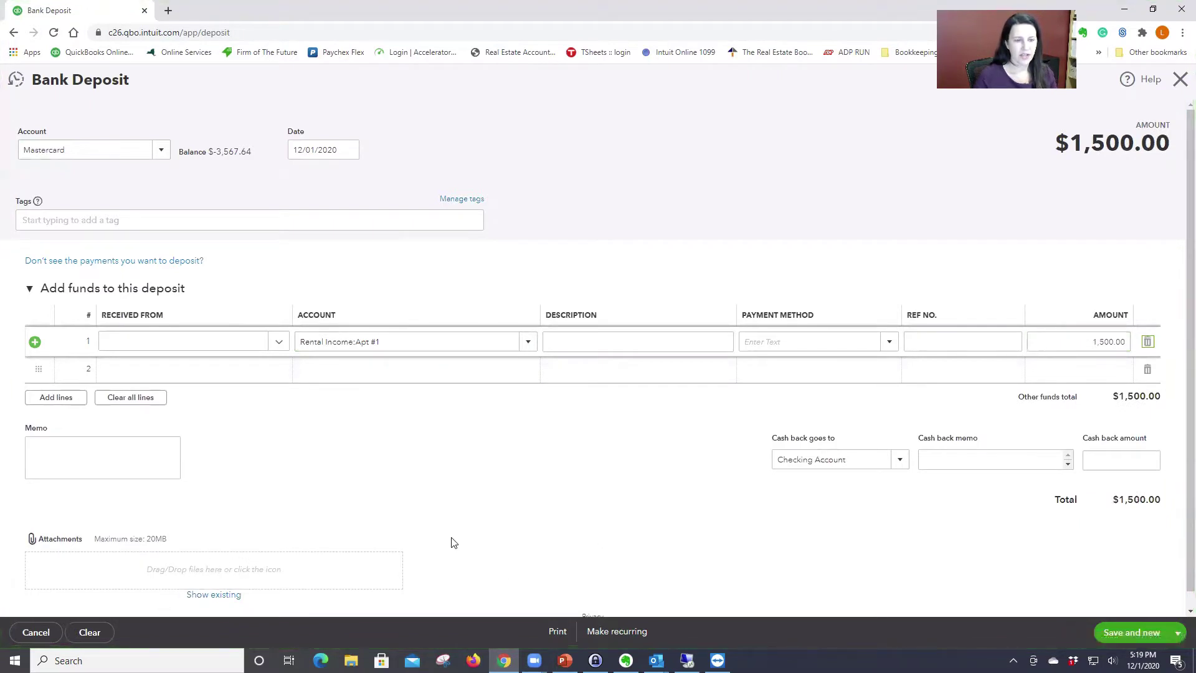
click(1149, 633)
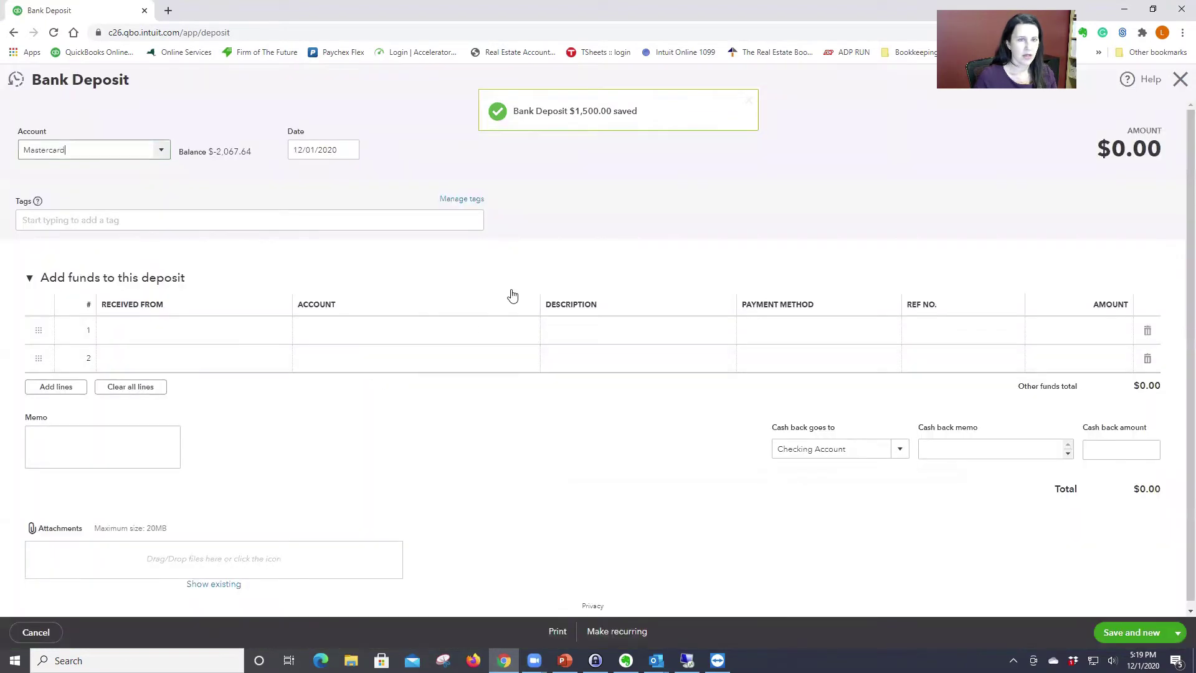
Step: Record a $2,000 bank deposit to Rental Income:Apt #2
click(366, 340)
text(apt)
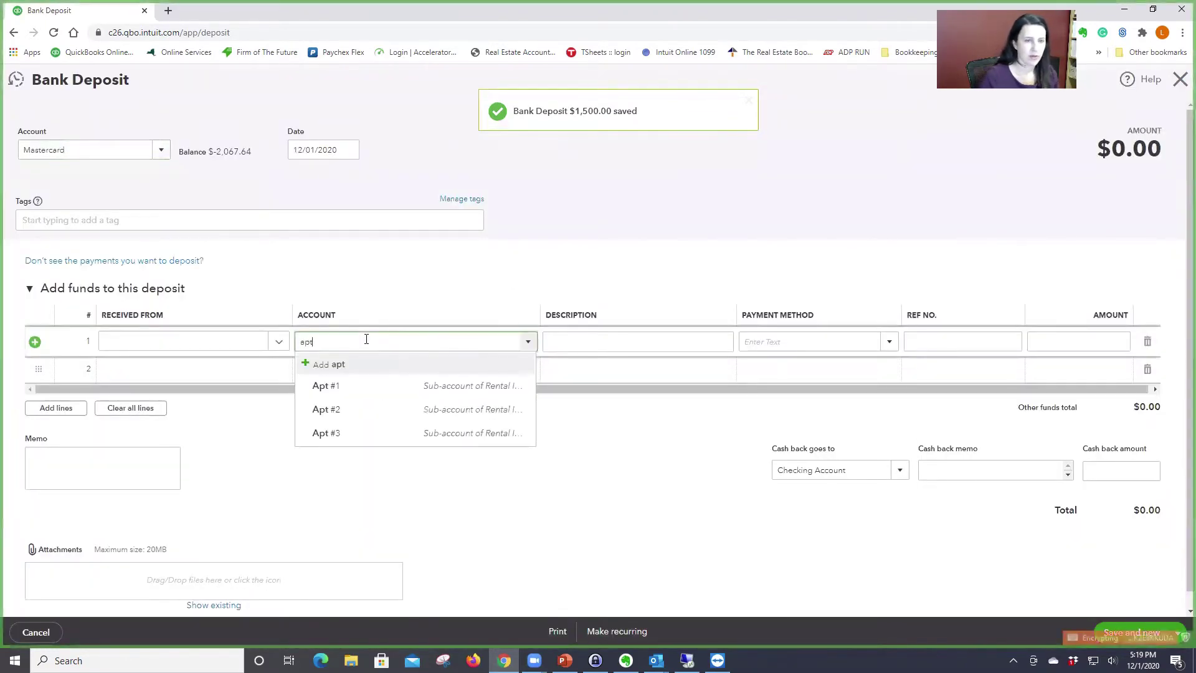
click(363, 413)
click(1090, 342)
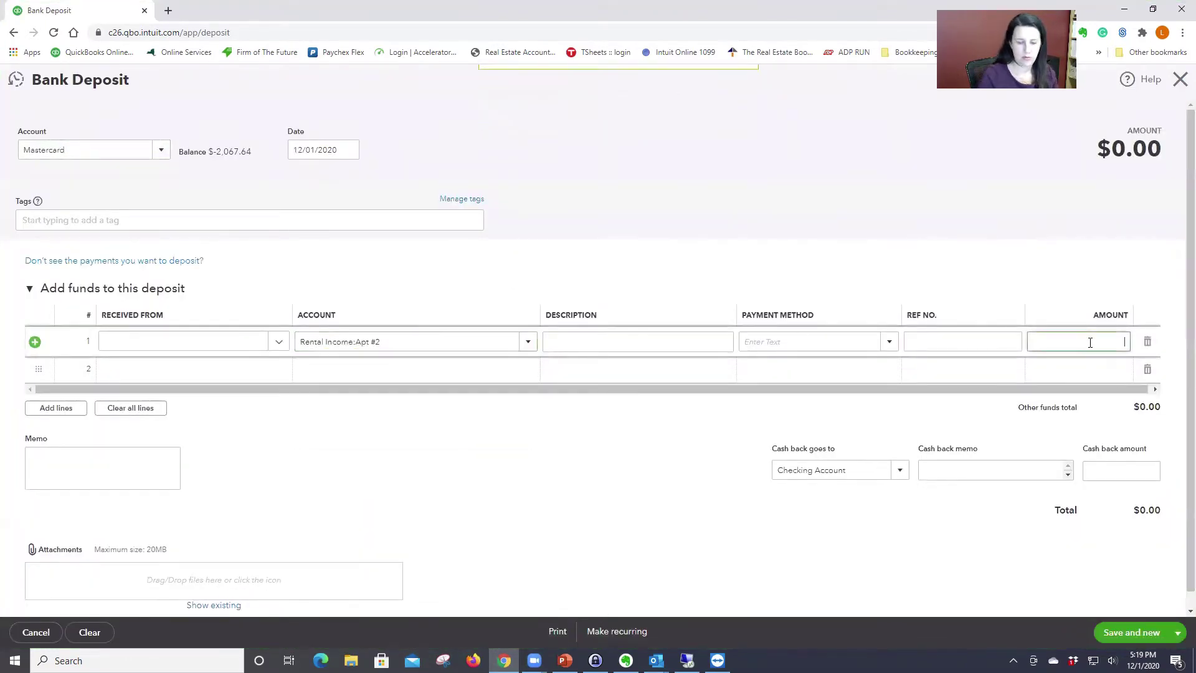
text(2000)
key(Tab)
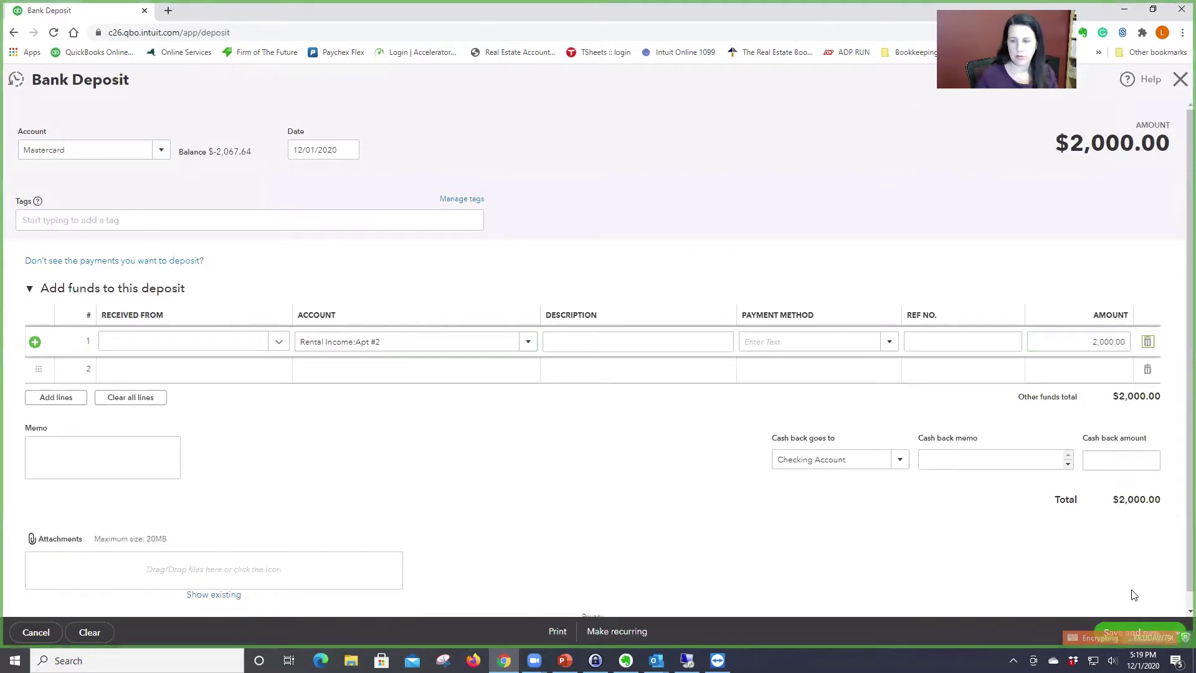
click(1131, 632)
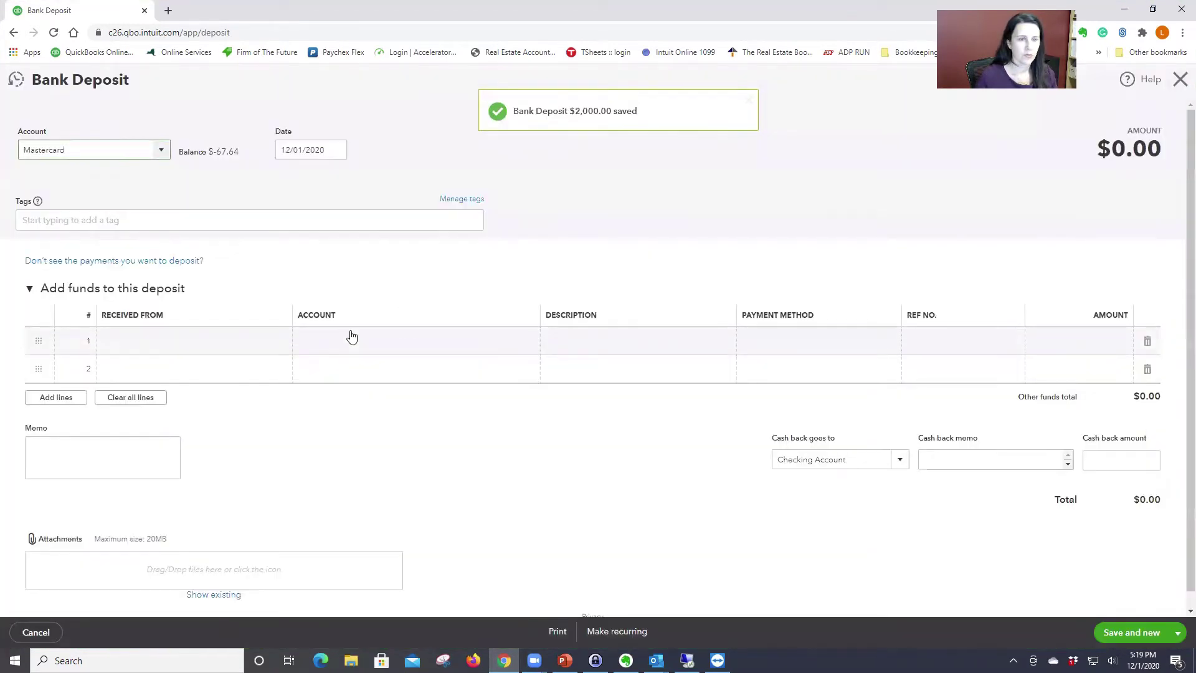
Step: Record a $2,500 bank deposit to Rental Income:Apt #3 and close the form
click(350, 338)
text(apt)
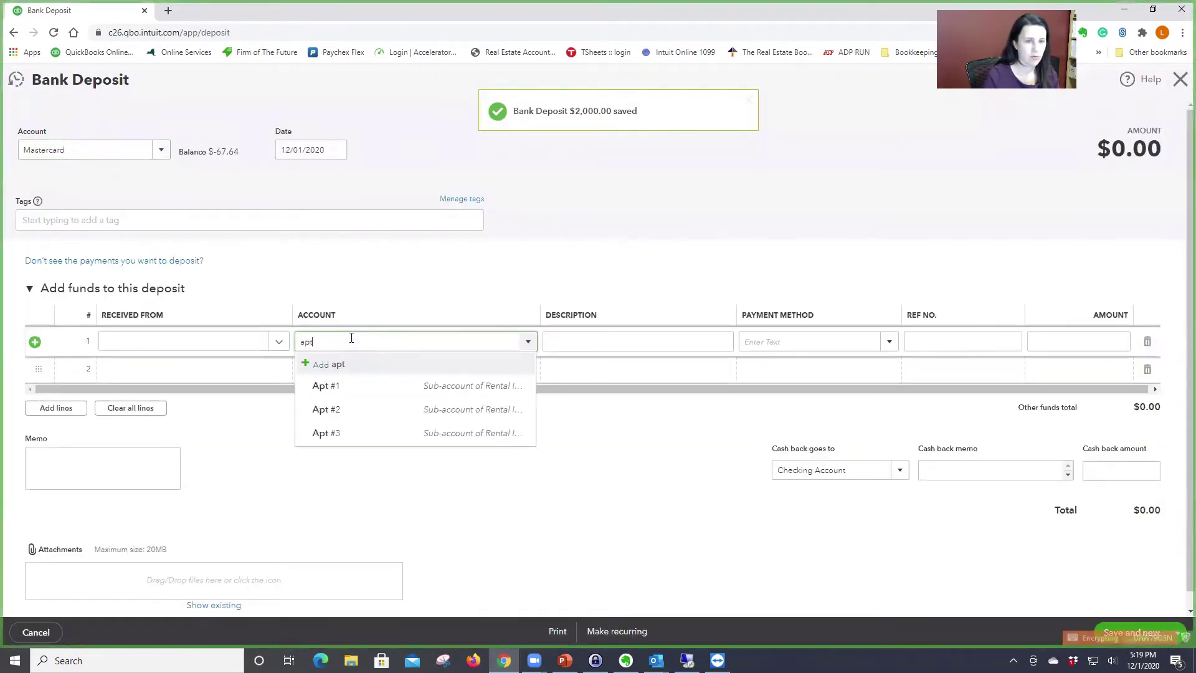
click(369, 433)
click(1071, 344)
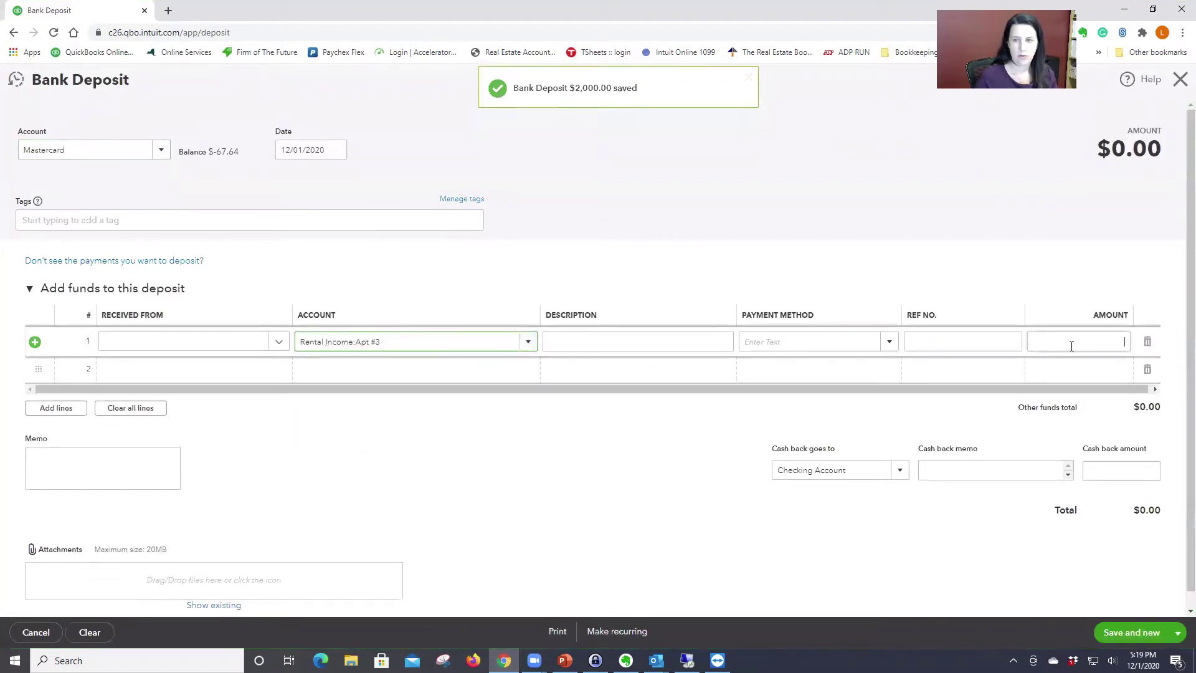
text(2500)
key(Tab)
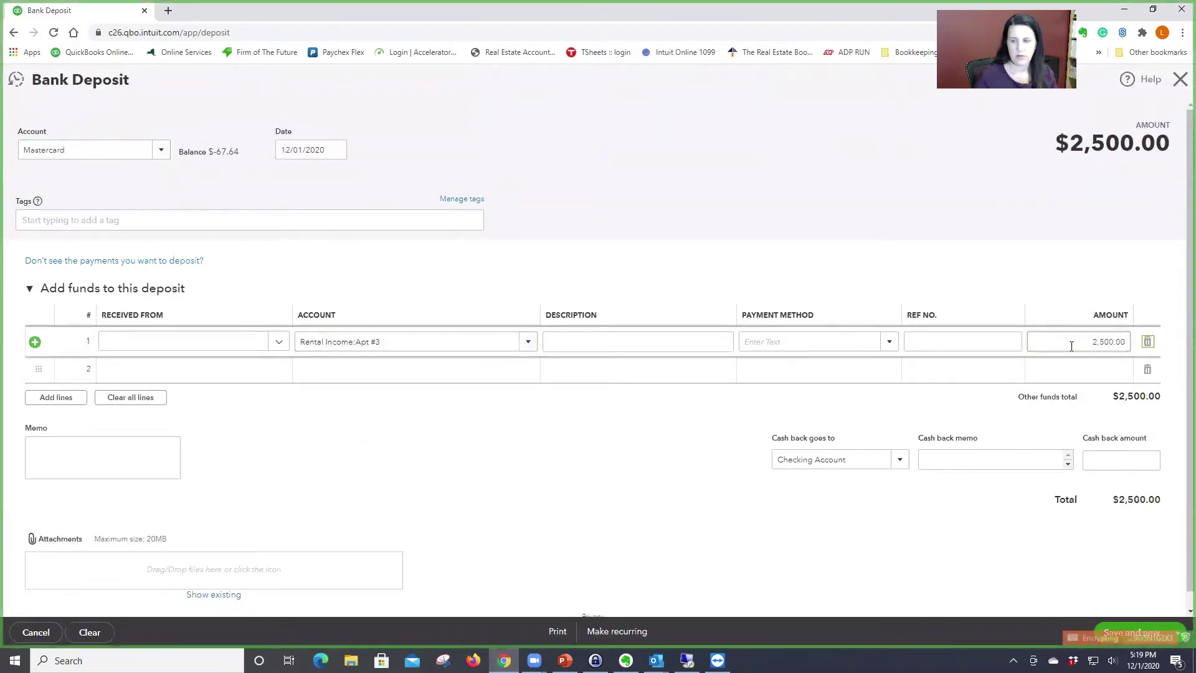
click(1165, 613)
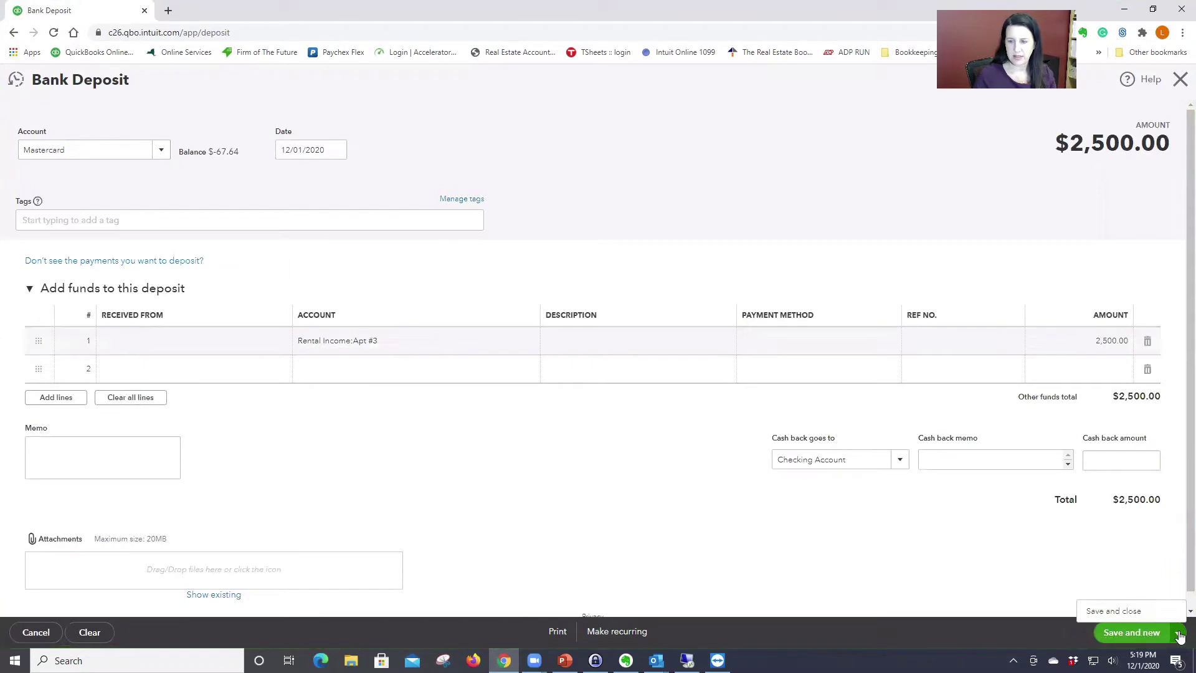
click(1129, 631)
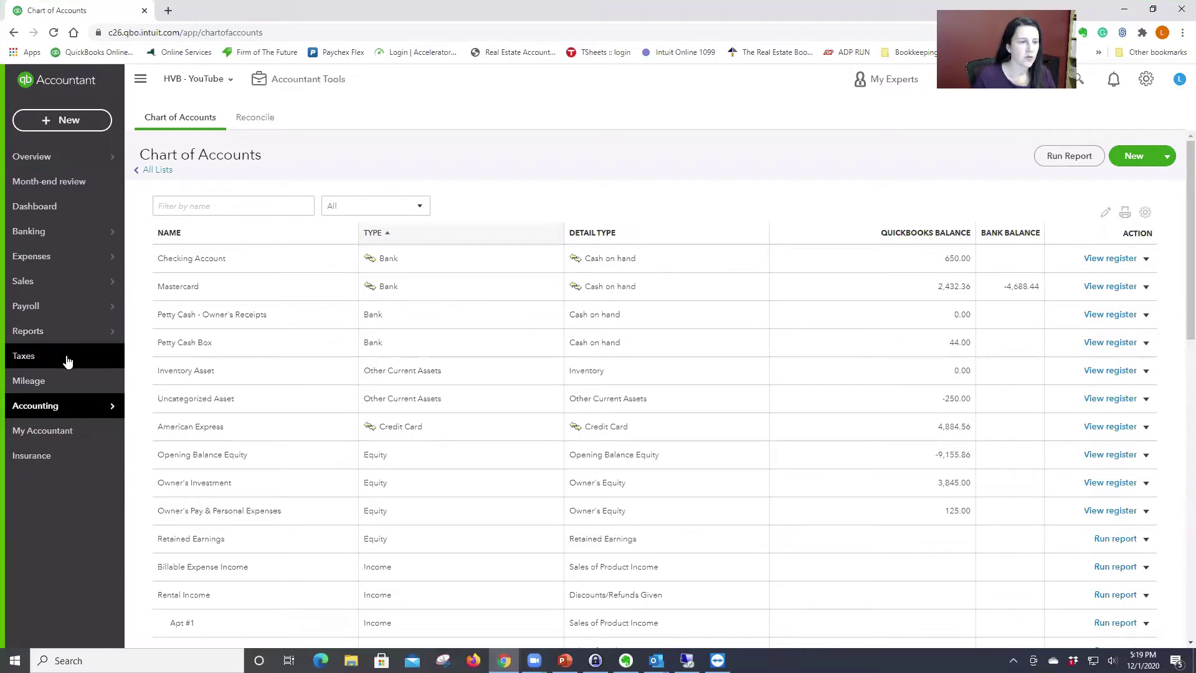
Step: Run the Profit and Loss on a cash basis from 12/01/2020 to 12/01/2020
click(46, 331)
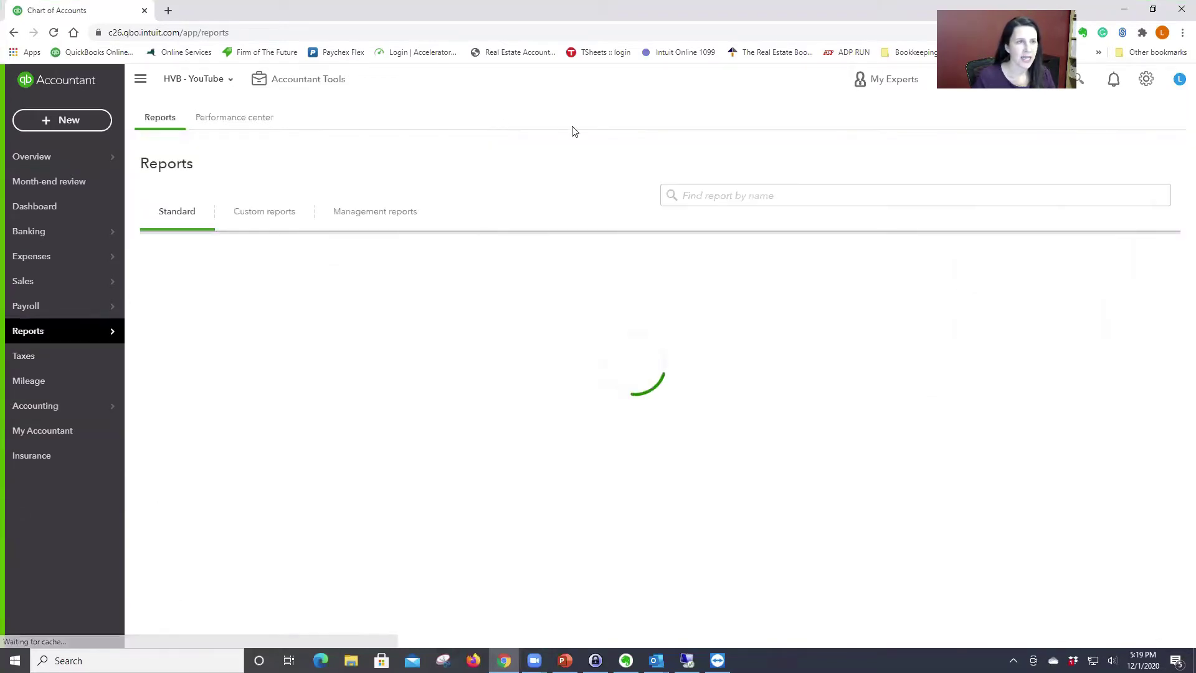
click(219, 358)
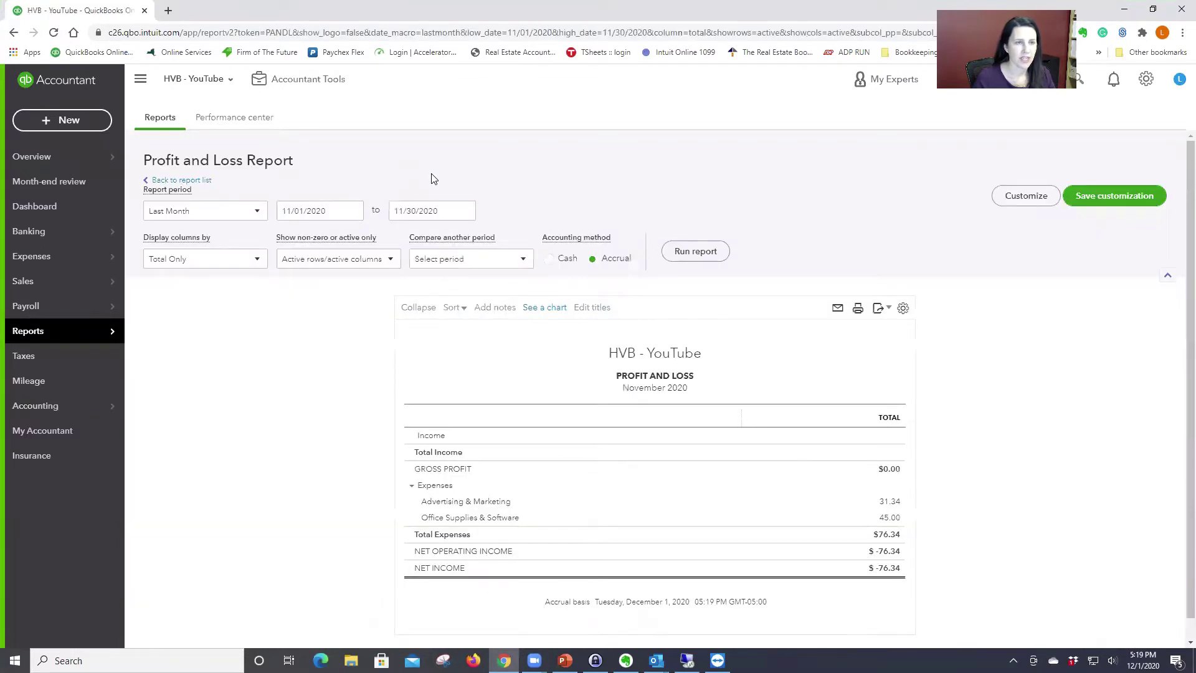
click(458, 210)
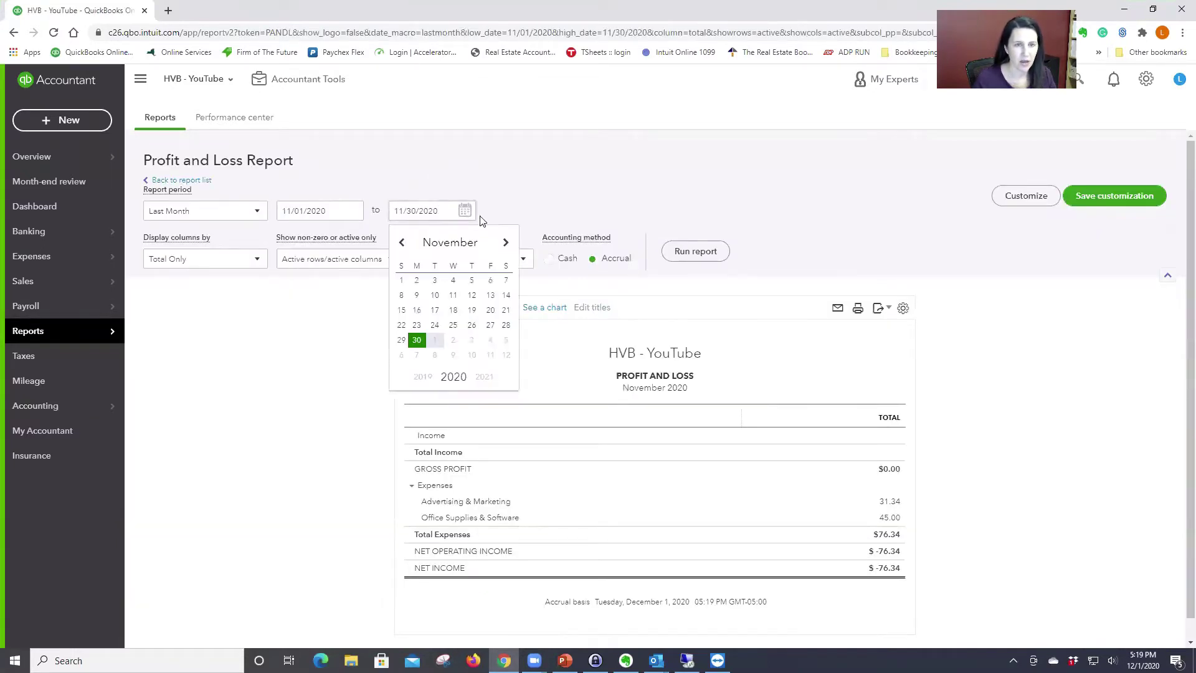
click(506, 242)
click(435, 282)
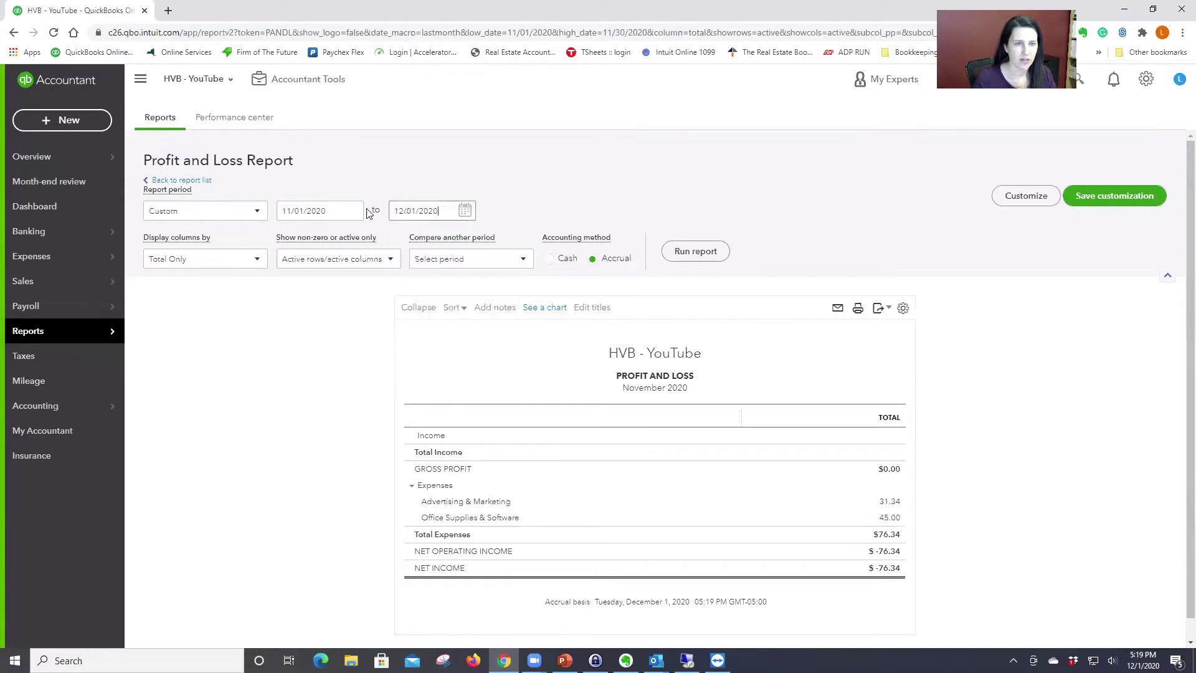
click(352, 211)
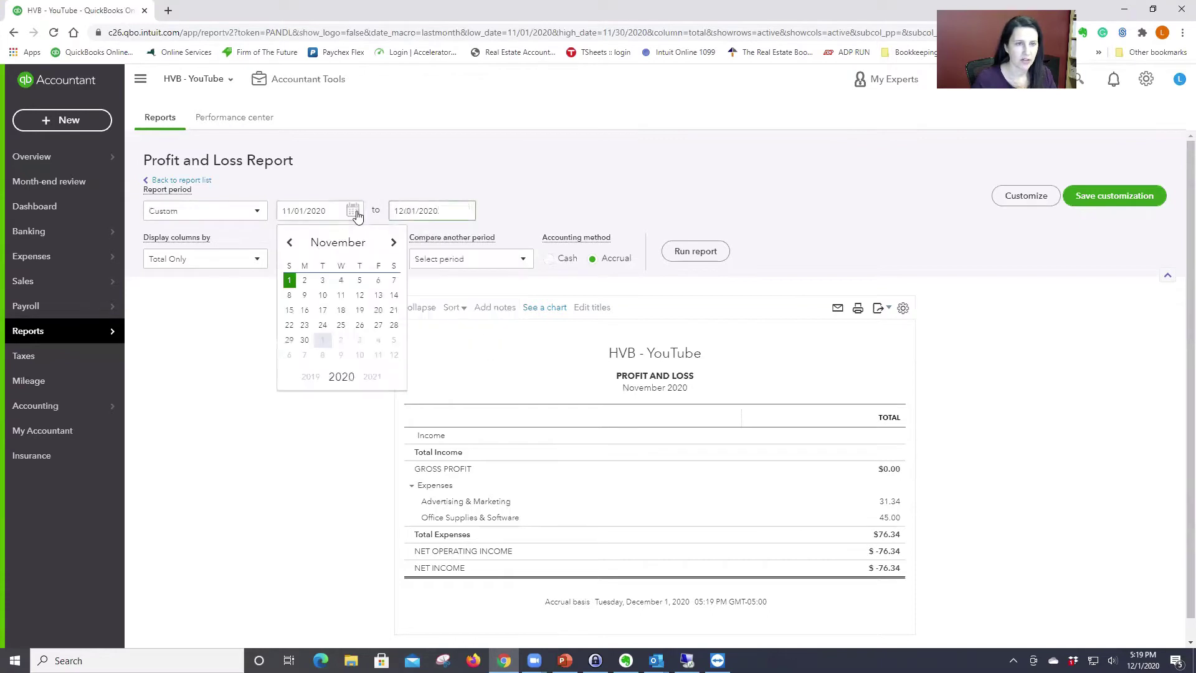
click(322, 340)
click(548, 258)
click(694, 251)
scroll(937, 287, down, 1)
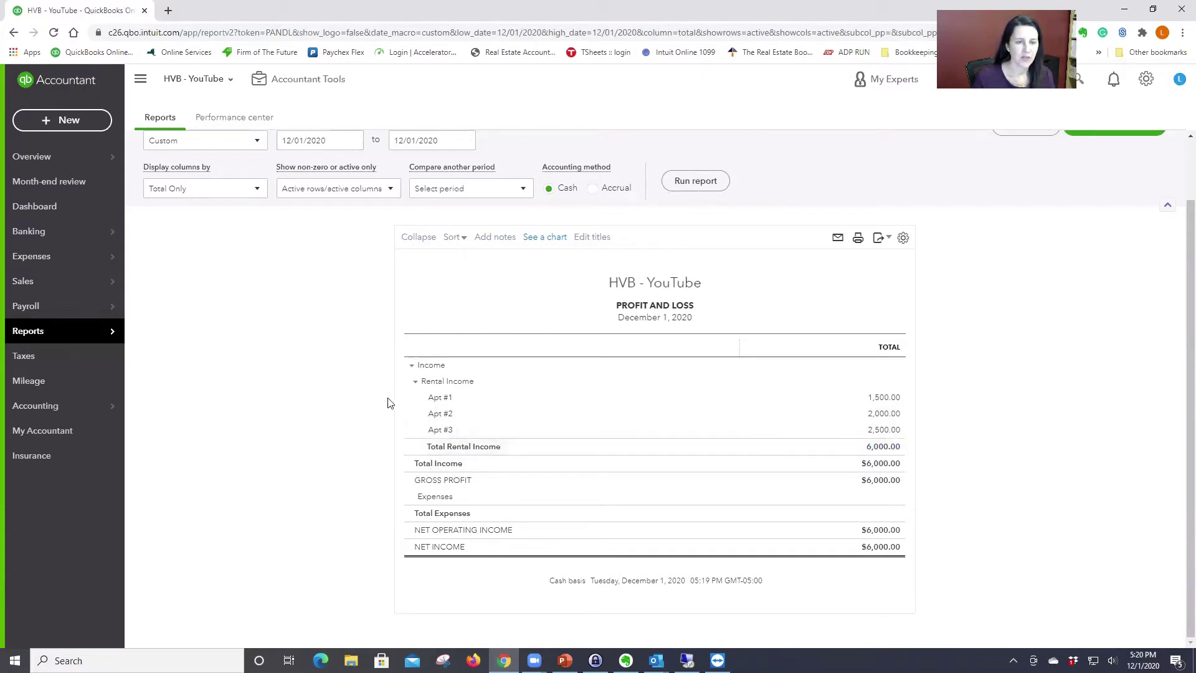
scroll(960, 406, up, 2)
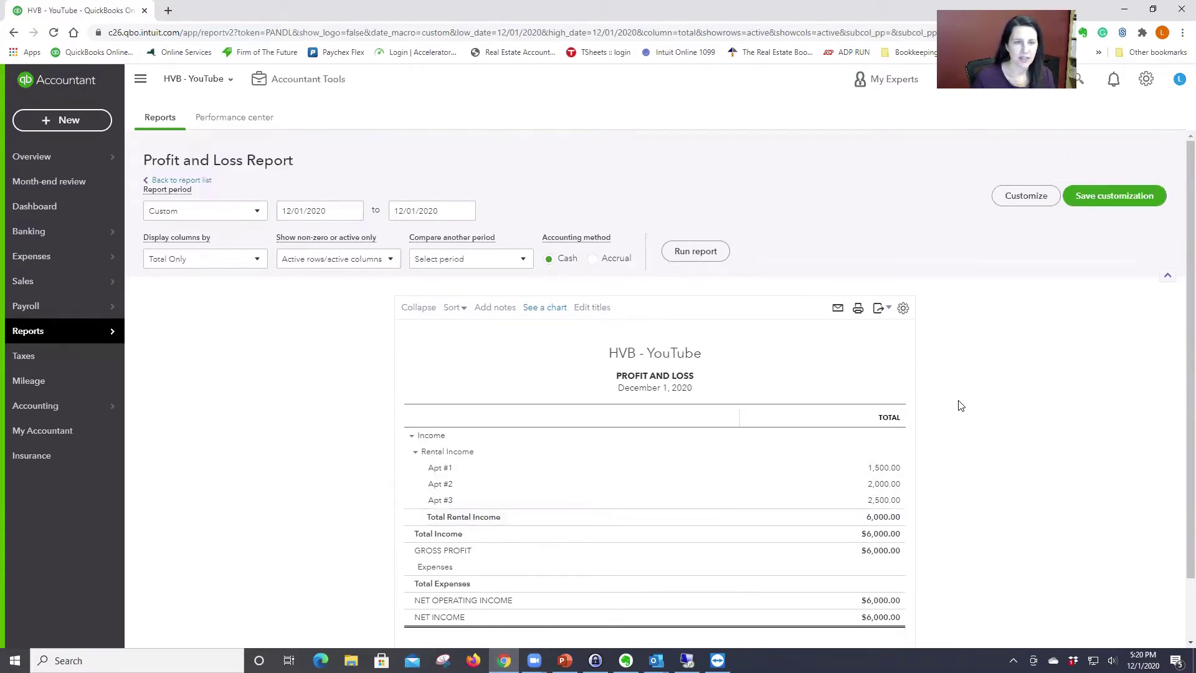
Step: Change the start date to 1/1/20, show columns by Months, and rerun the report
click(258, 209)
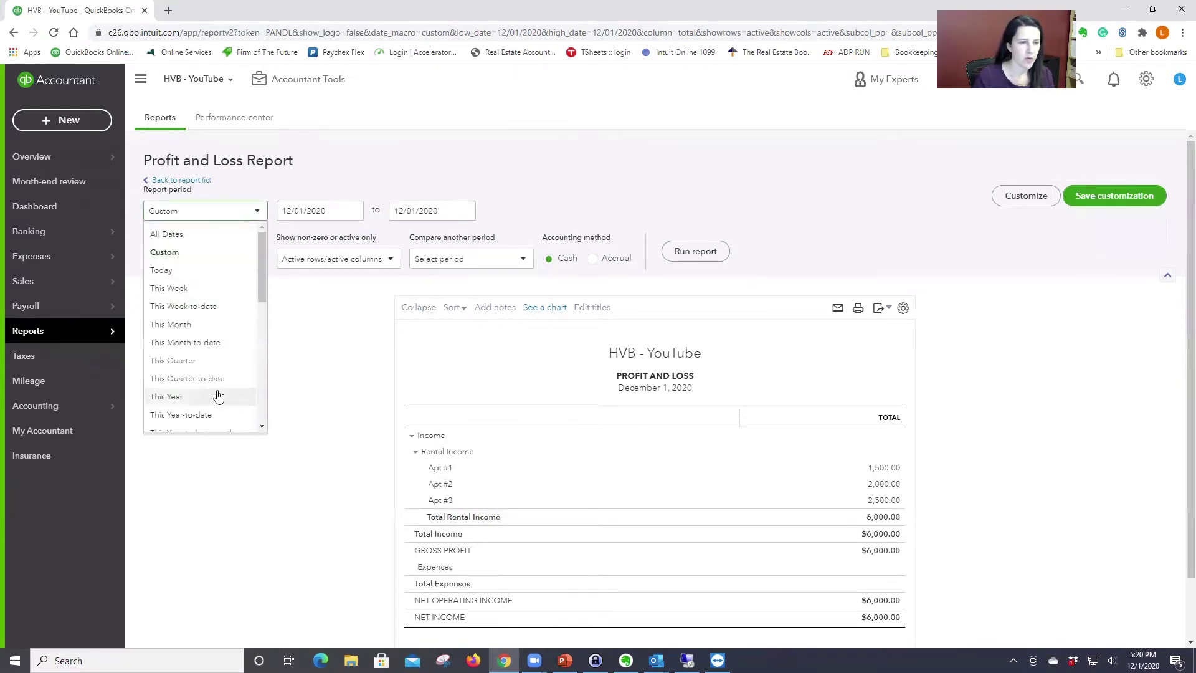
click(335, 209)
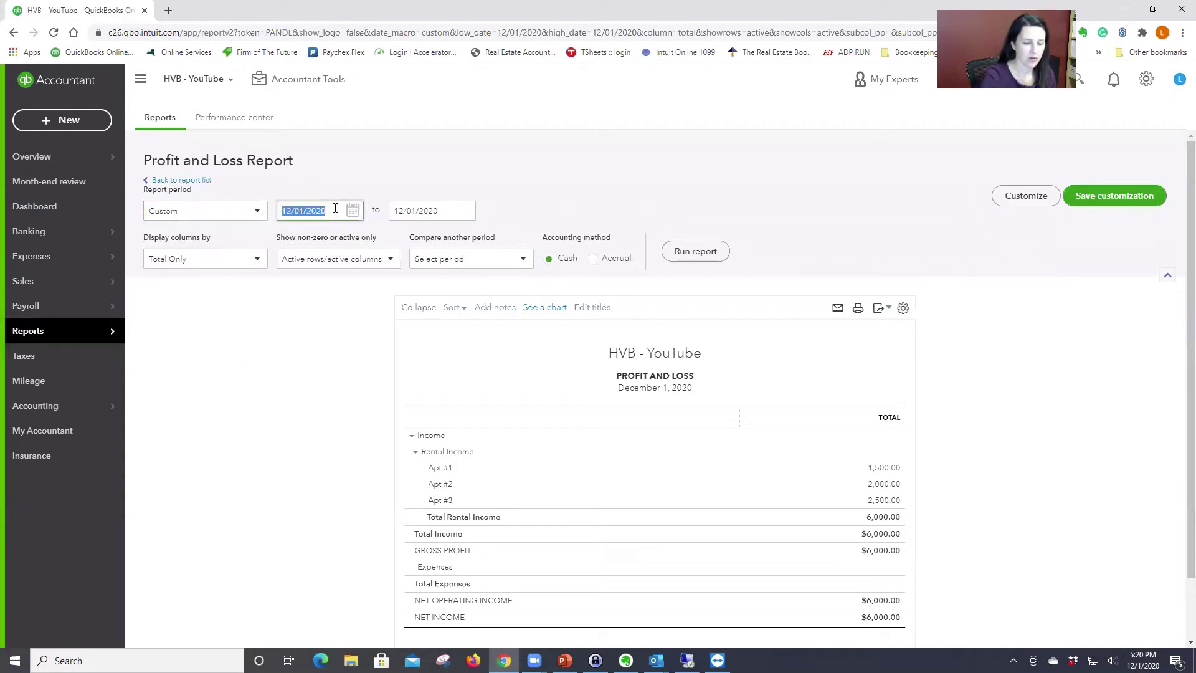
text(1/1/20)
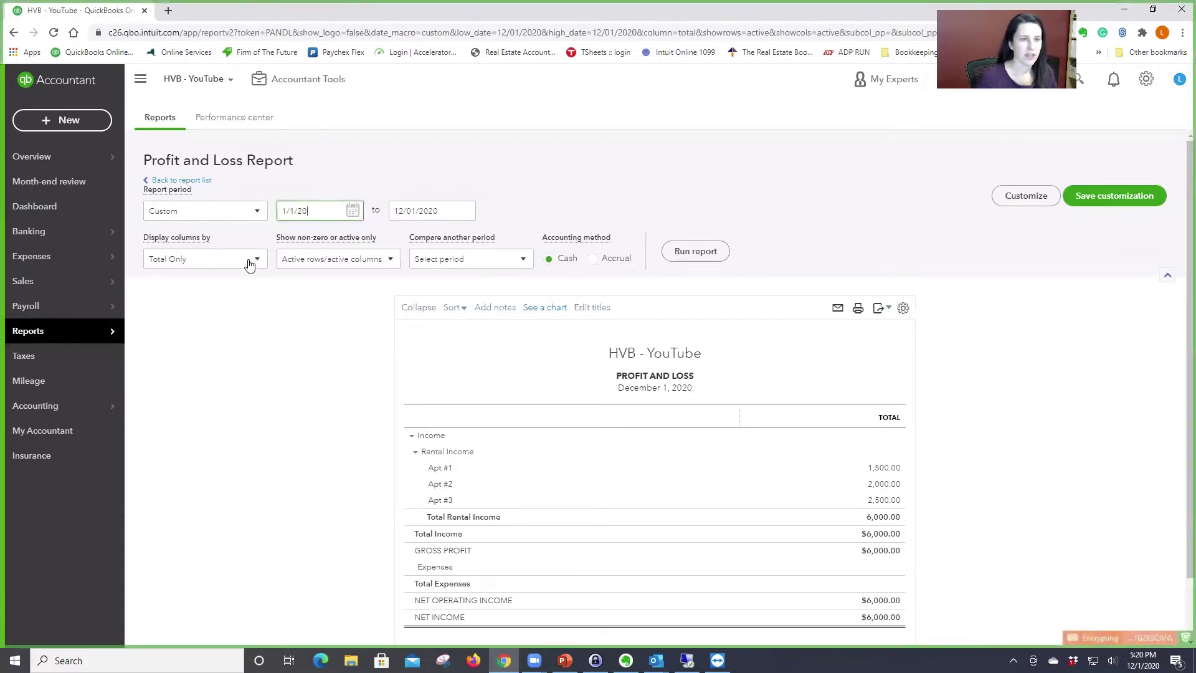
click(254, 258)
click(193, 336)
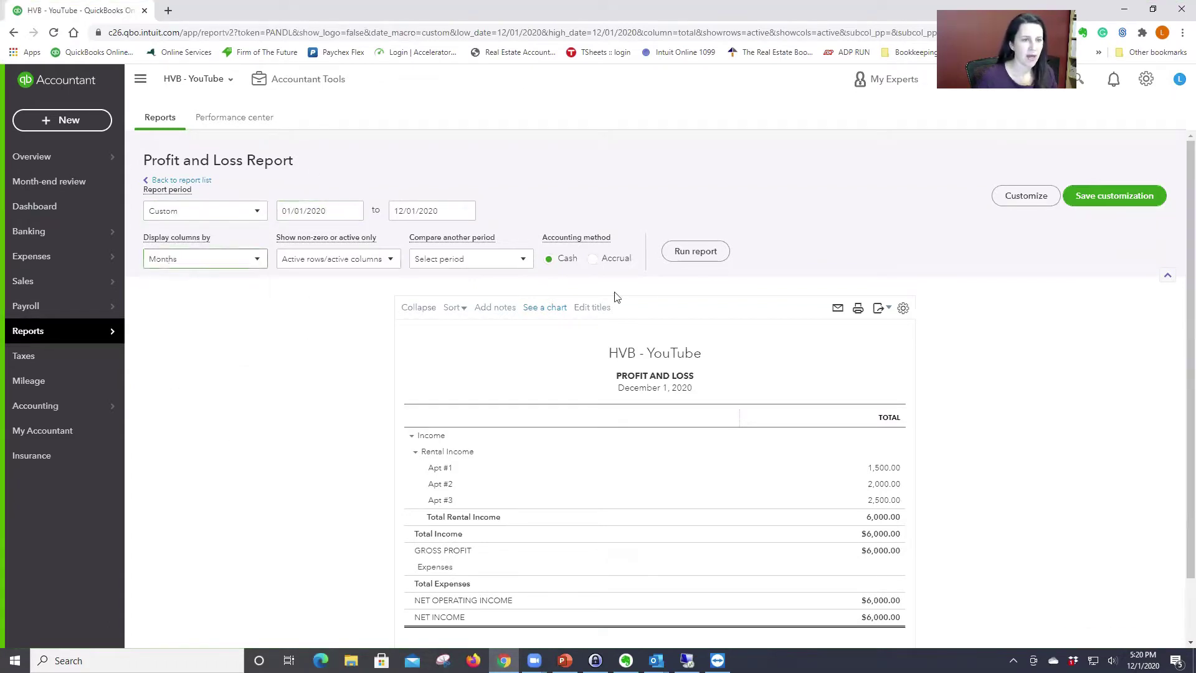
click(702, 252)
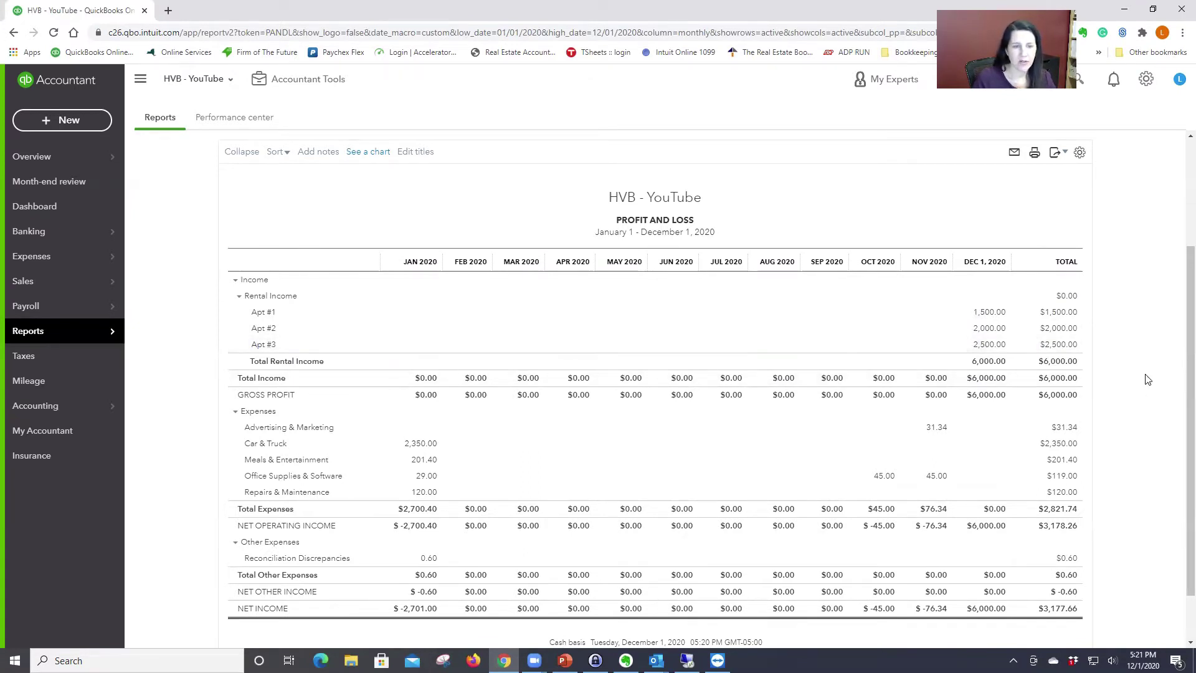
Step: Scroll through the monthly Profit and Loss to review December's $6,000 rental income
scroll(1148, 379, up, 3)
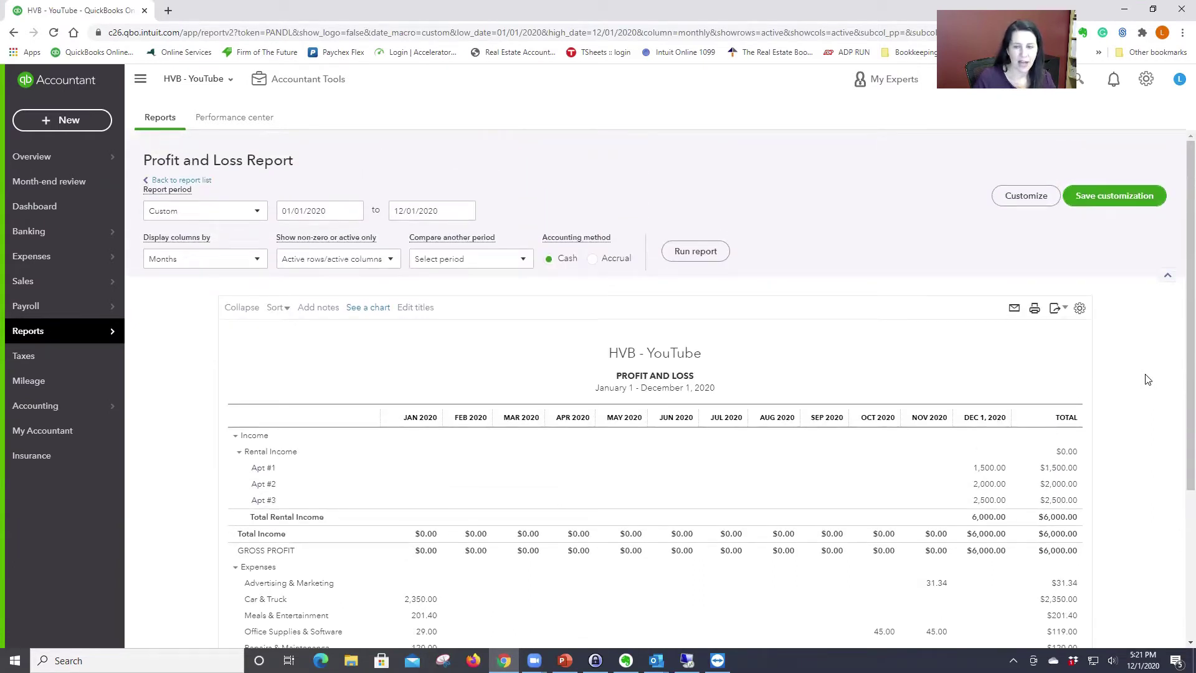
scroll(1148, 379, down, 2)
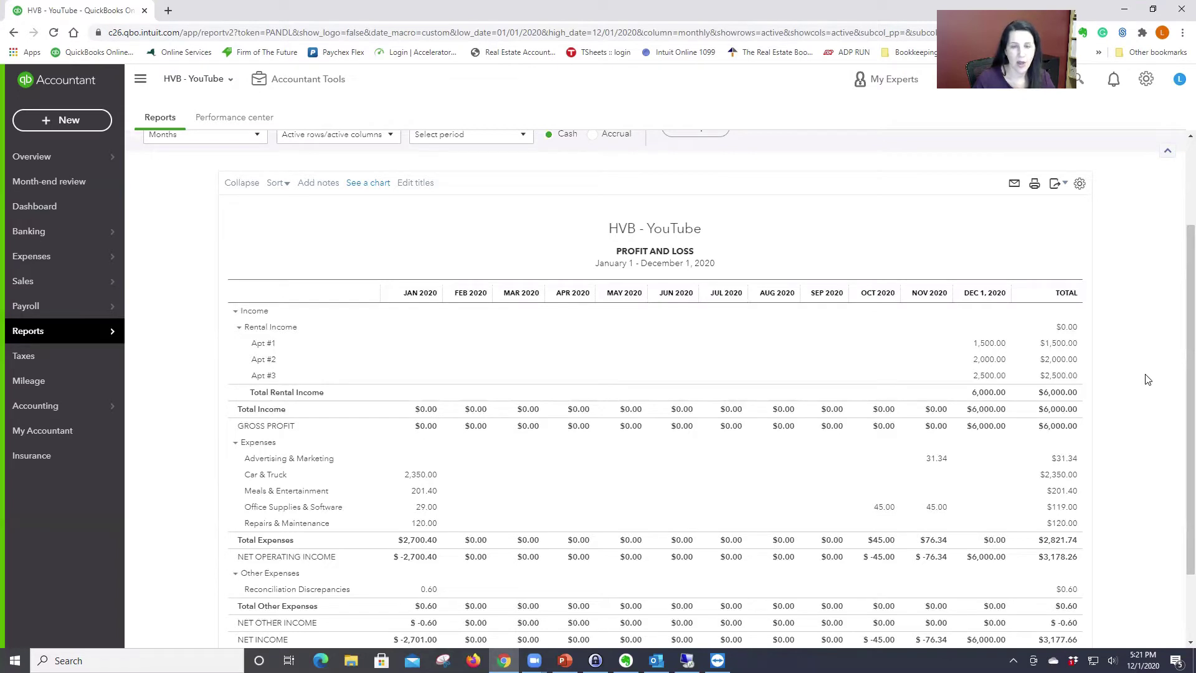
scroll(1148, 379, up, 2)
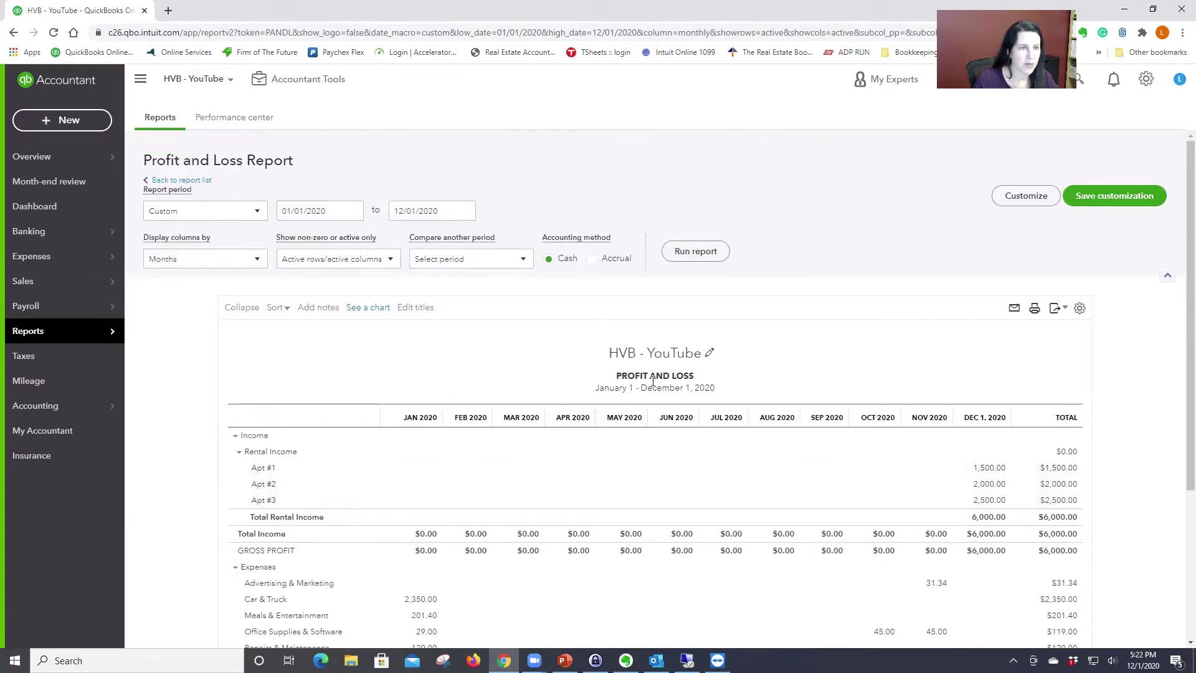
Step: Start a new Service item from the Products and Services list
click(1146, 80)
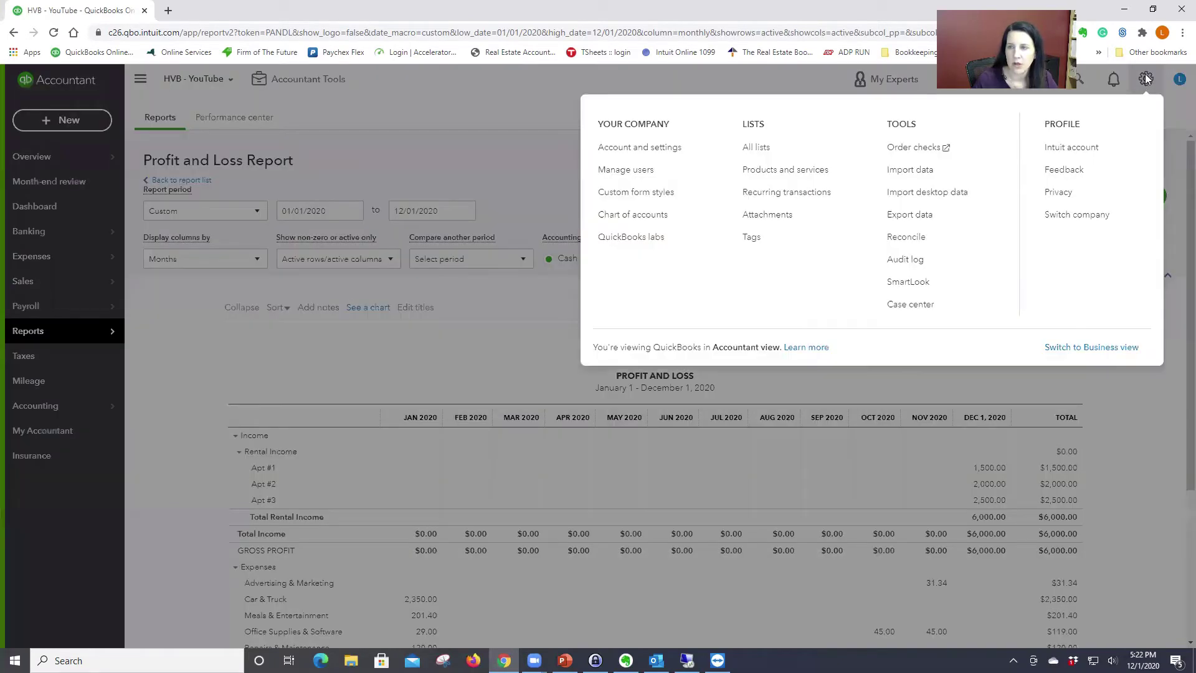
click(791, 175)
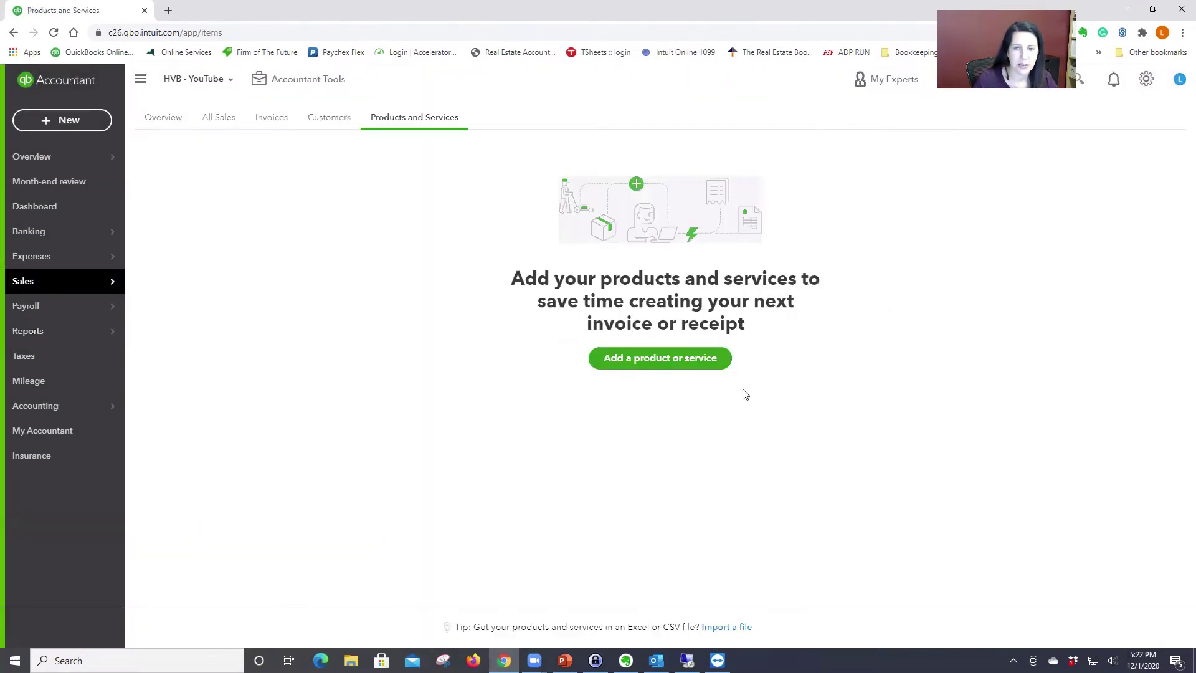
click(652, 367)
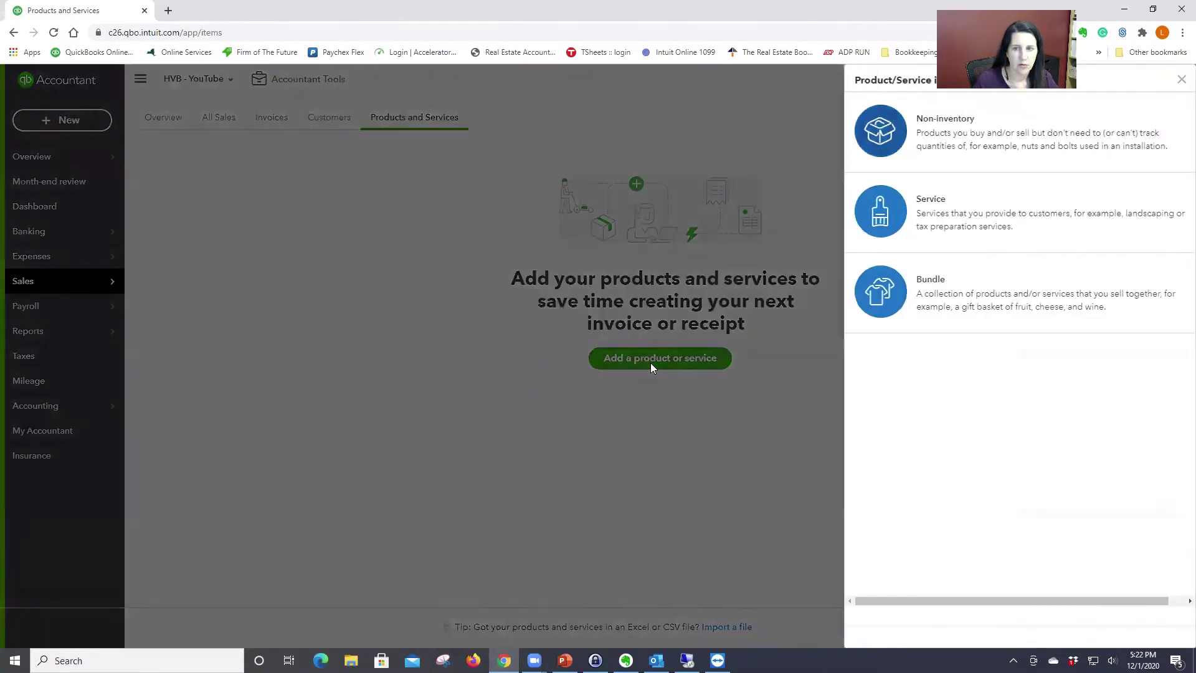
click(922, 226)
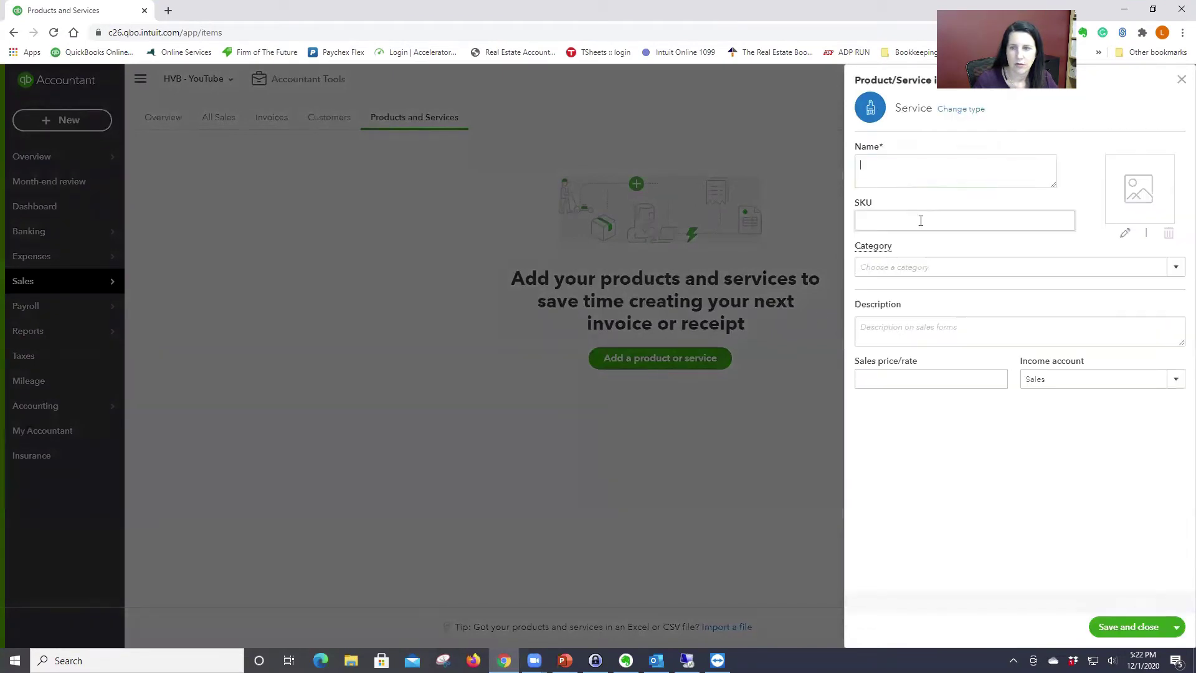
Step: Name the service Apt#1, map it to Rental Income:Apt #1, and describe it 'Apt#1 Rent'
click(898, 160)
text(Apt)
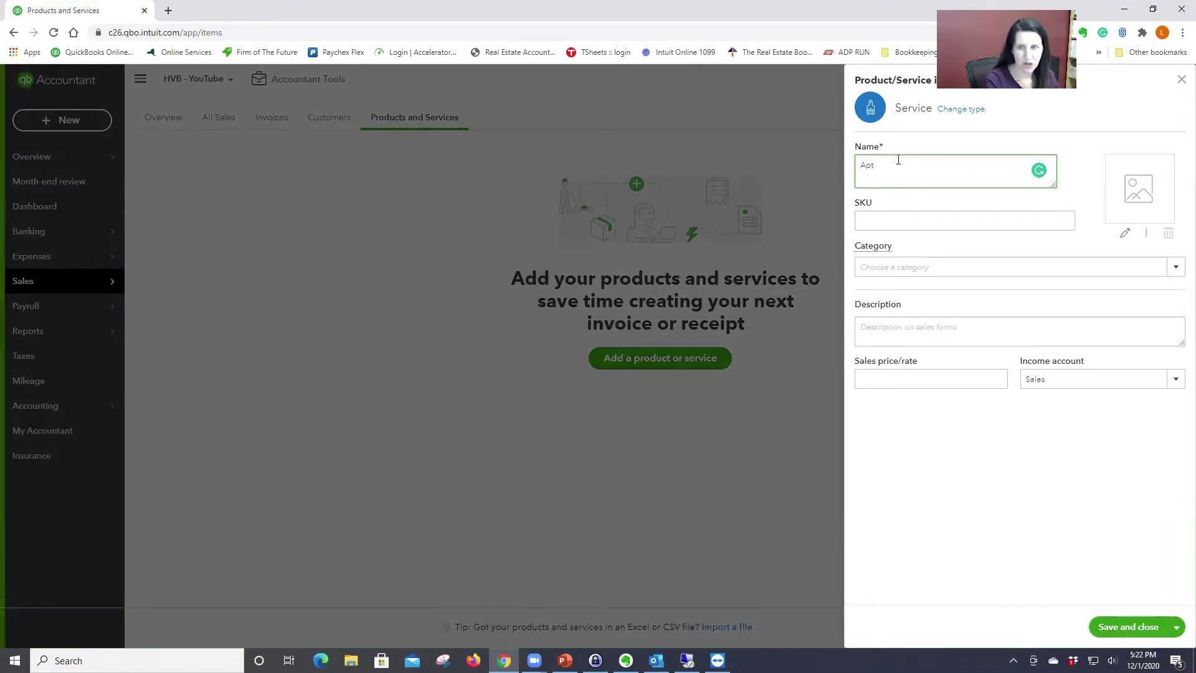
text(#1)
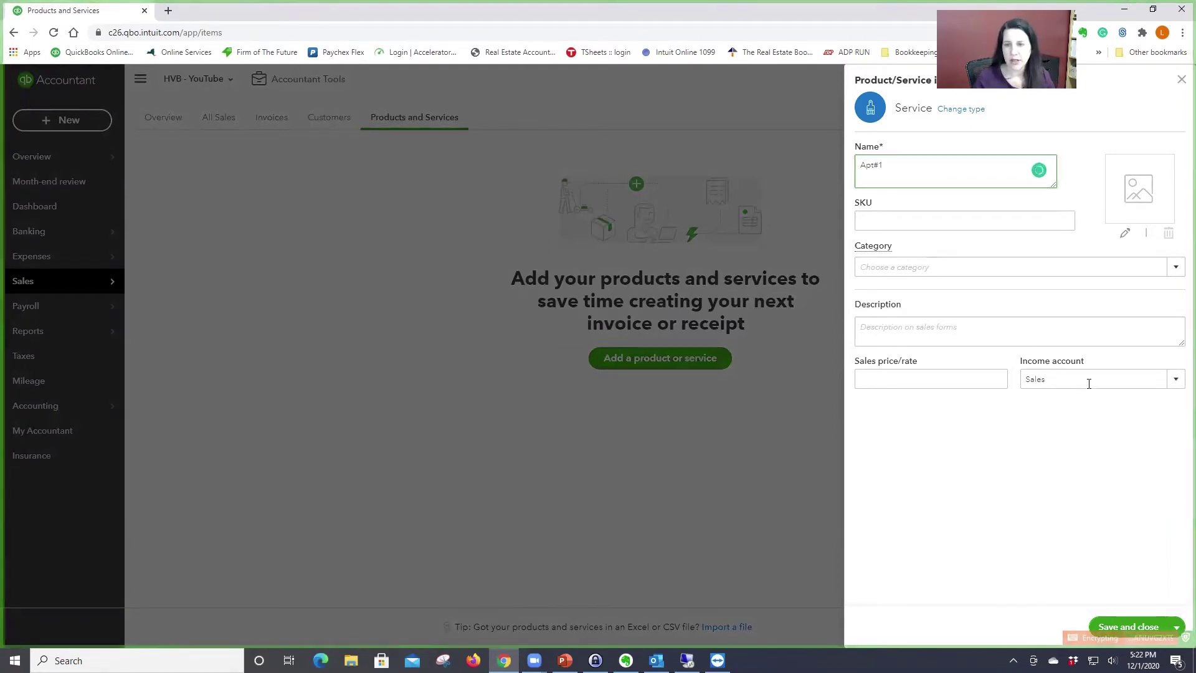
click(1175, 379)
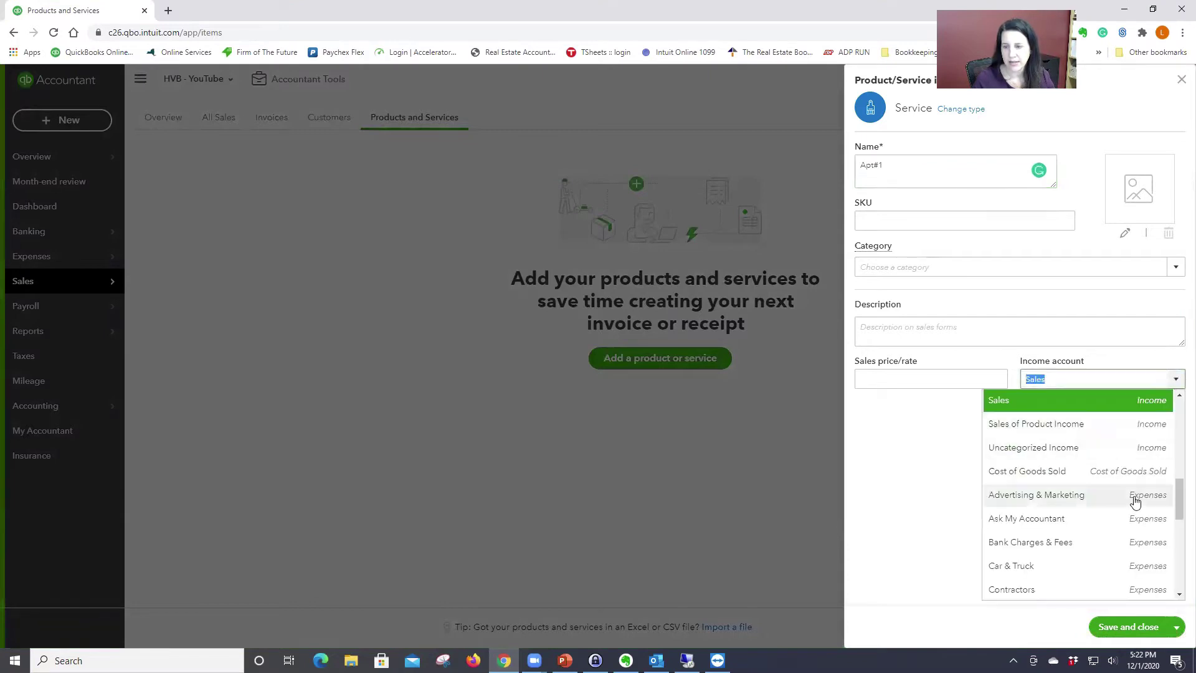
scroll(1135, 499, down, 5)
click(1044, 521)
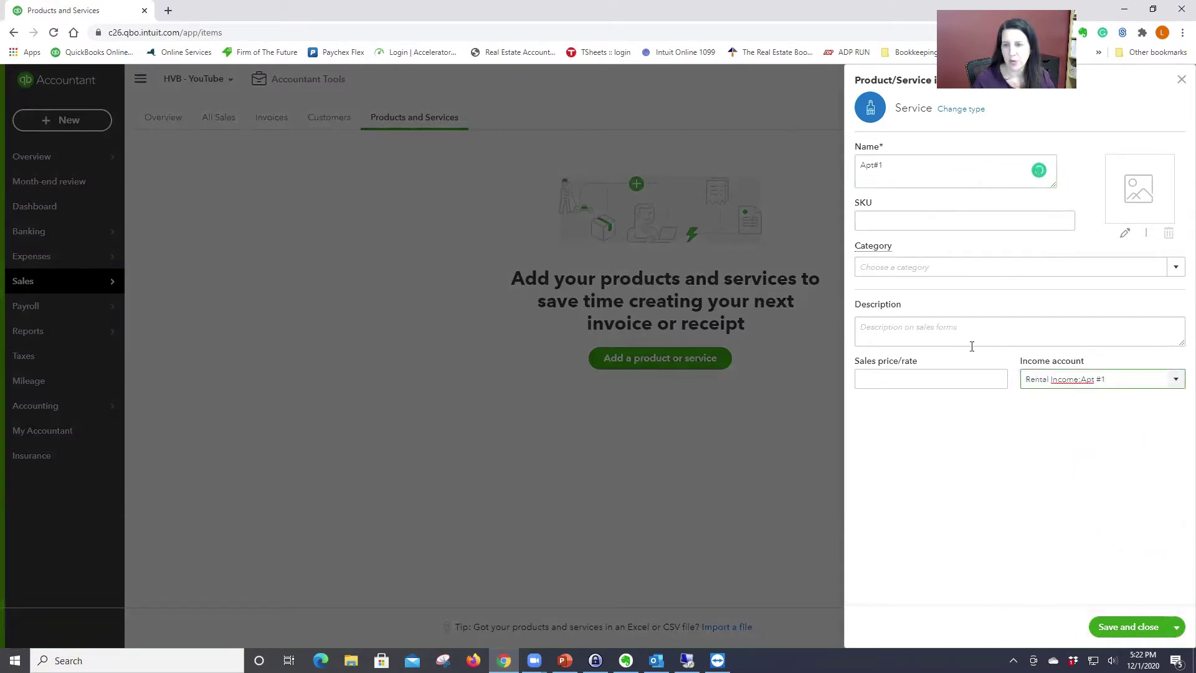
click(875, 322)
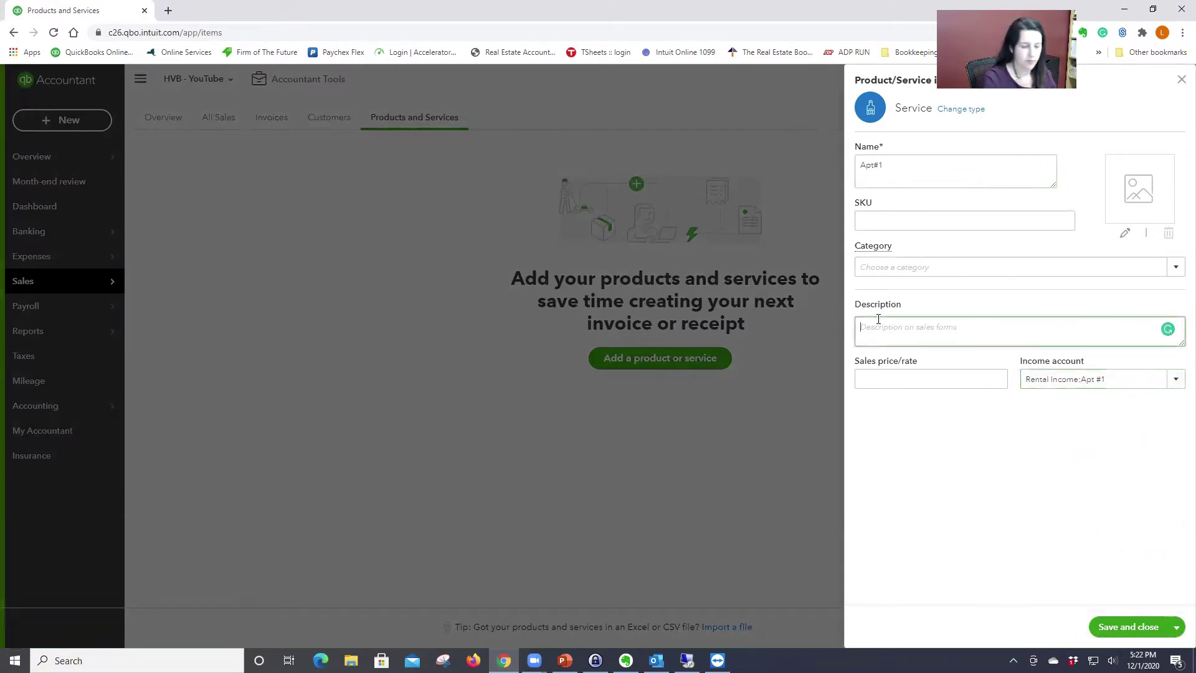
text(Apt#)
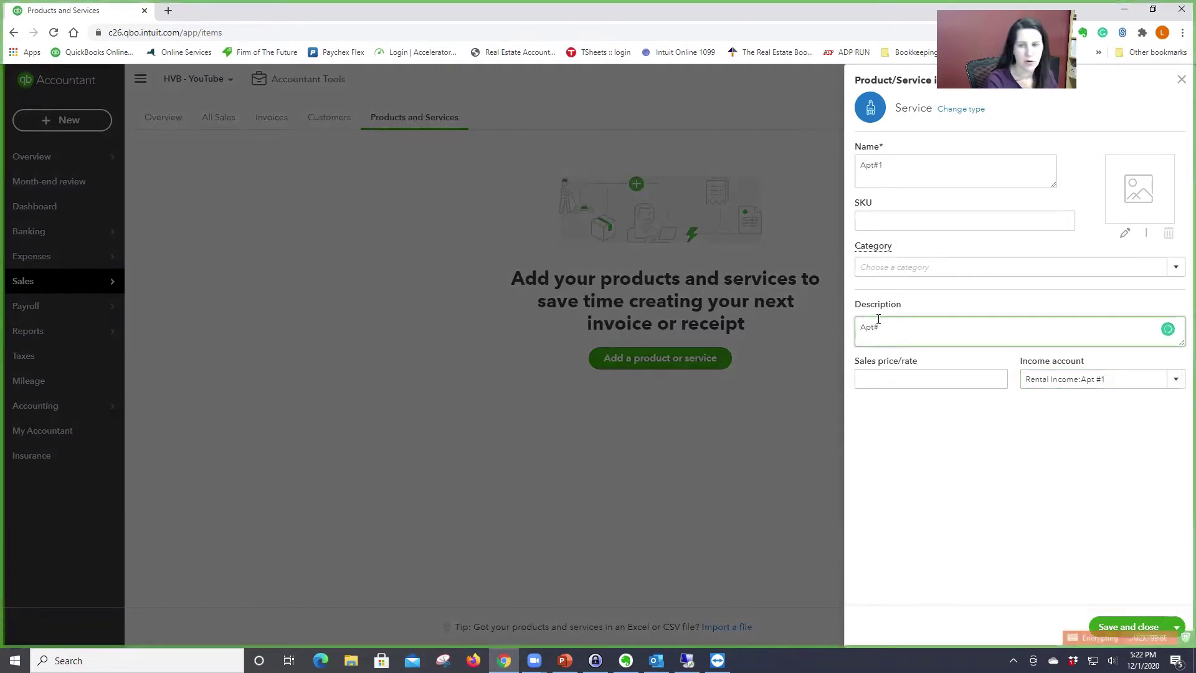
text(1 Rent)
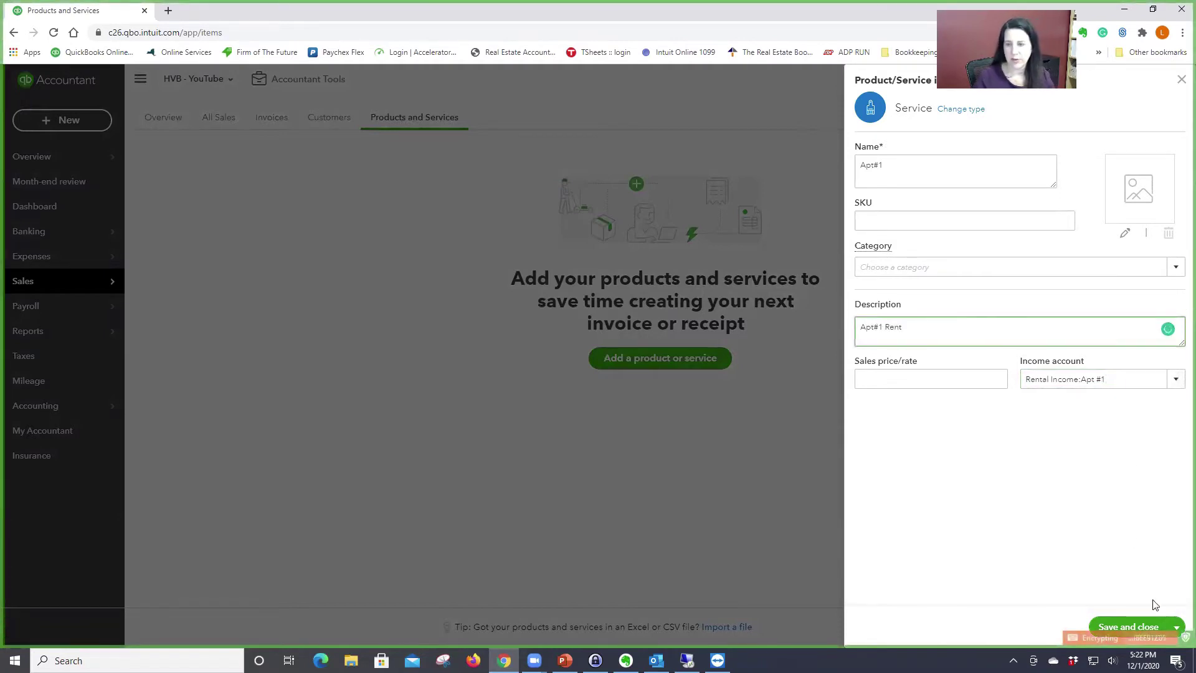
click(1176, 627)
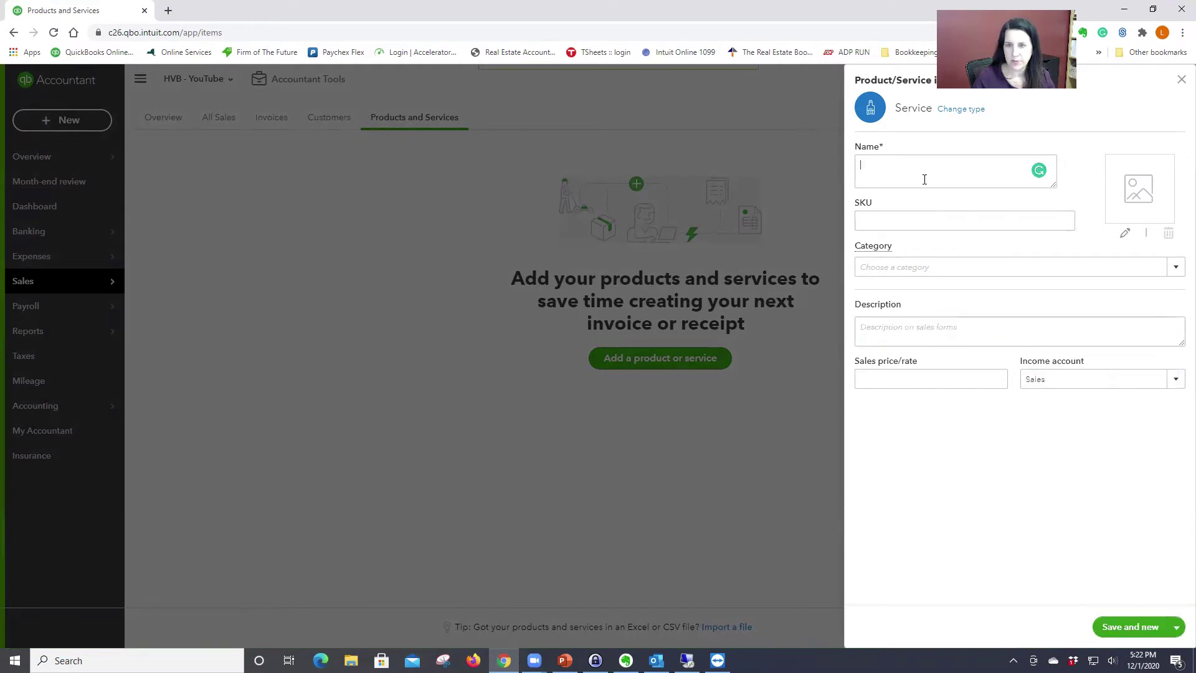
Step: Save Apt#1, then add service Apt#2 linked to Rental Income:Apt #2
click(1124, 606)
text(Apt#2)
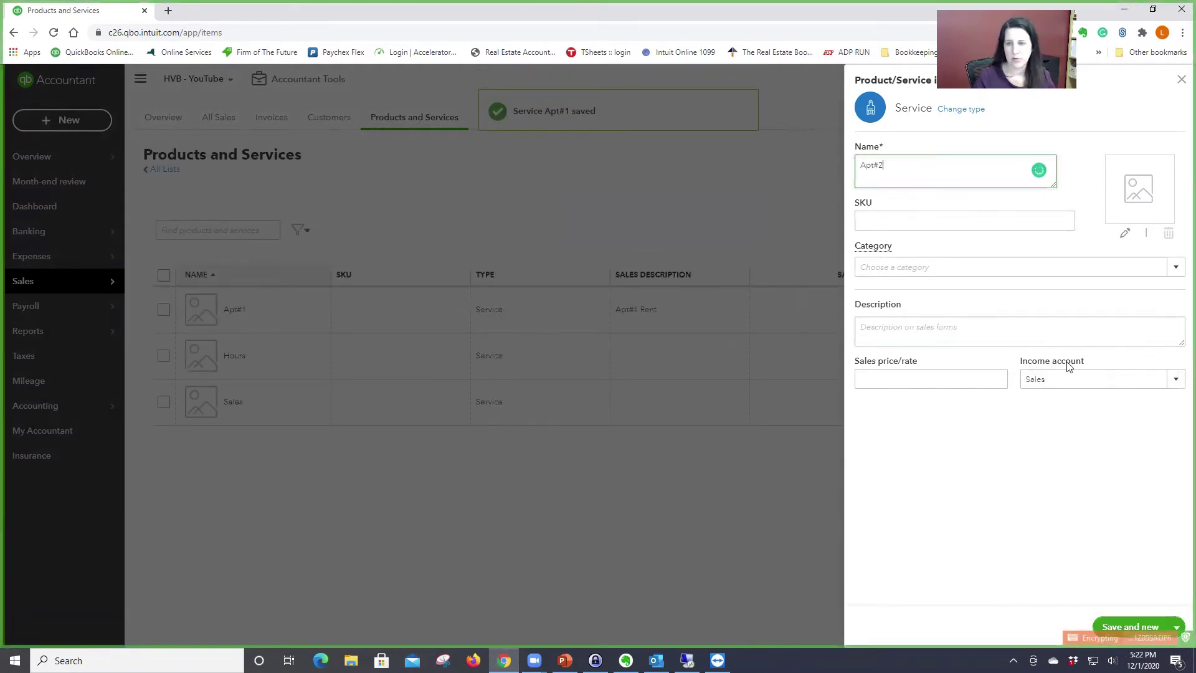
click(1099, 377)
text(Apt)
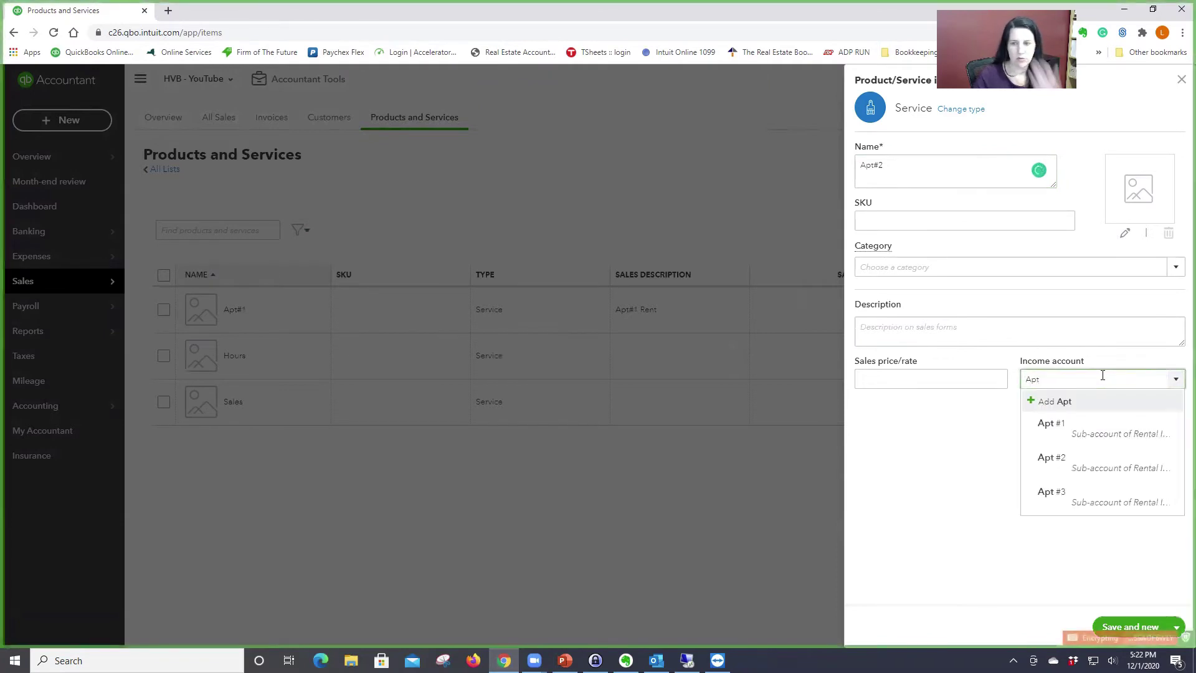
click(1112, 468)
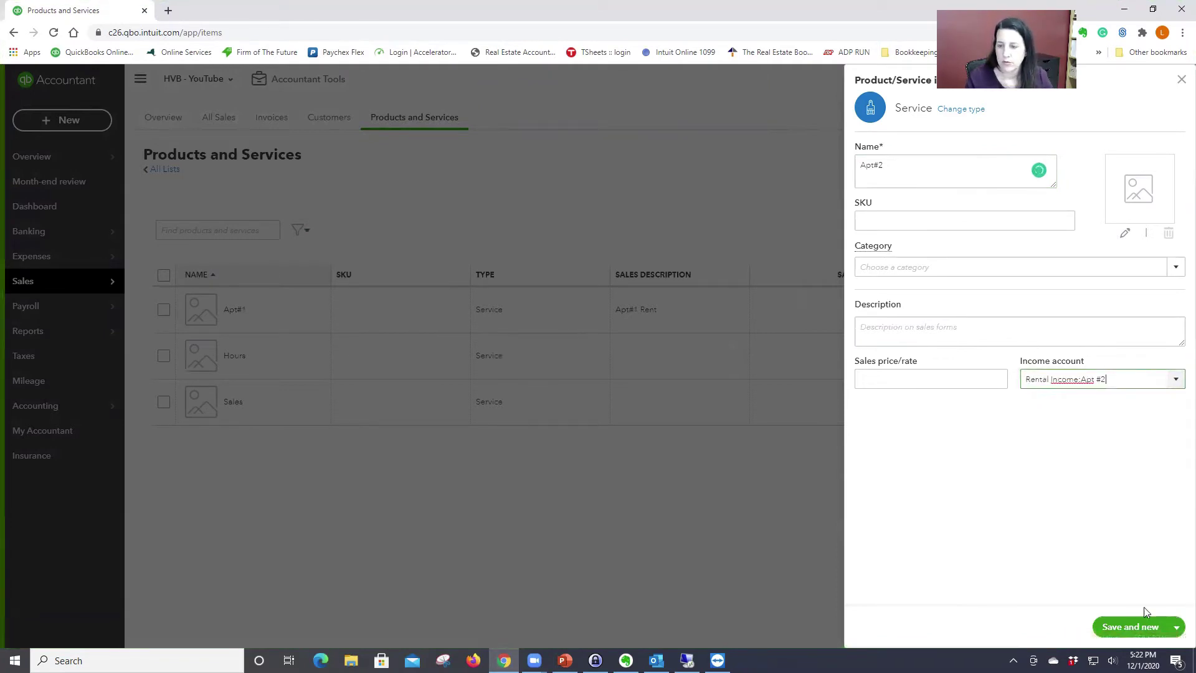
click(1128, 627)
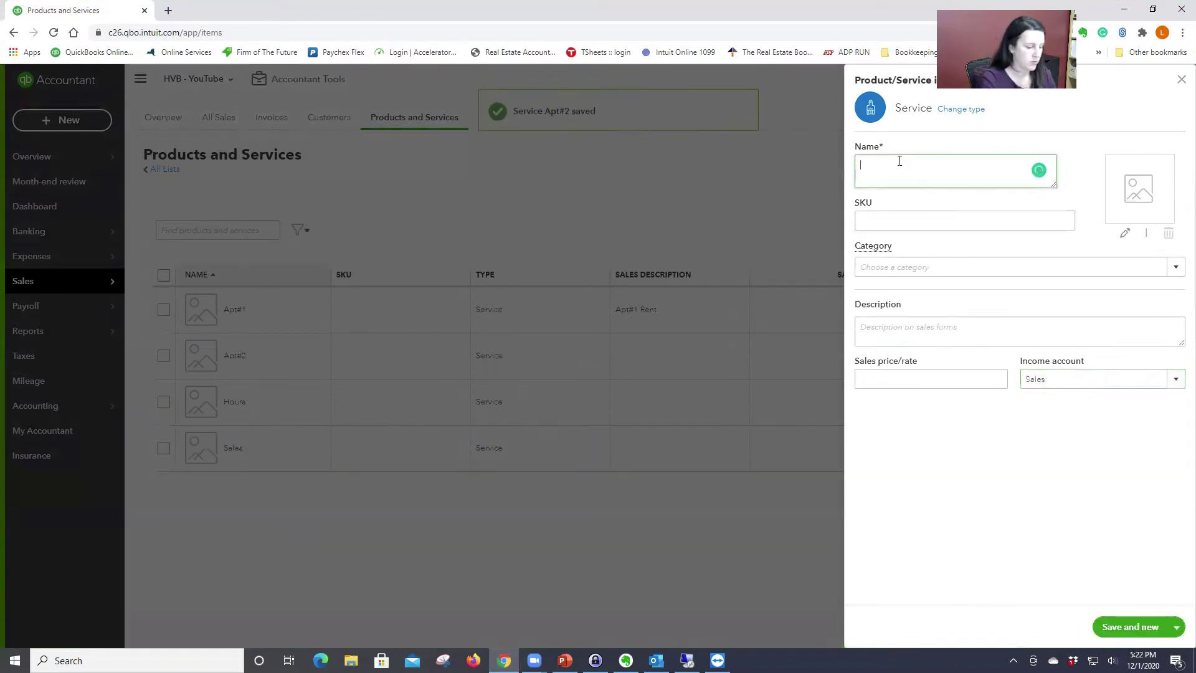
Step: Add service Apt#3 linked to Rental Income:Apt #3 and save and close
text(Apt#3)
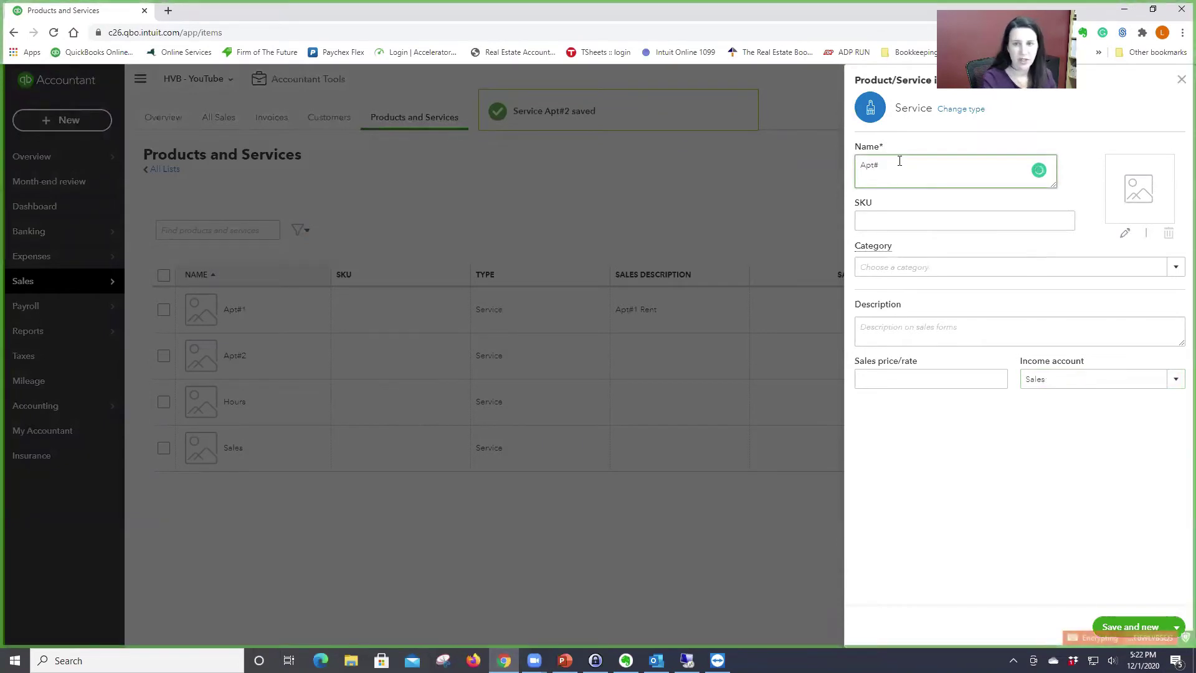
click(1173, 380)
scroll(1148, 554, up, 5)
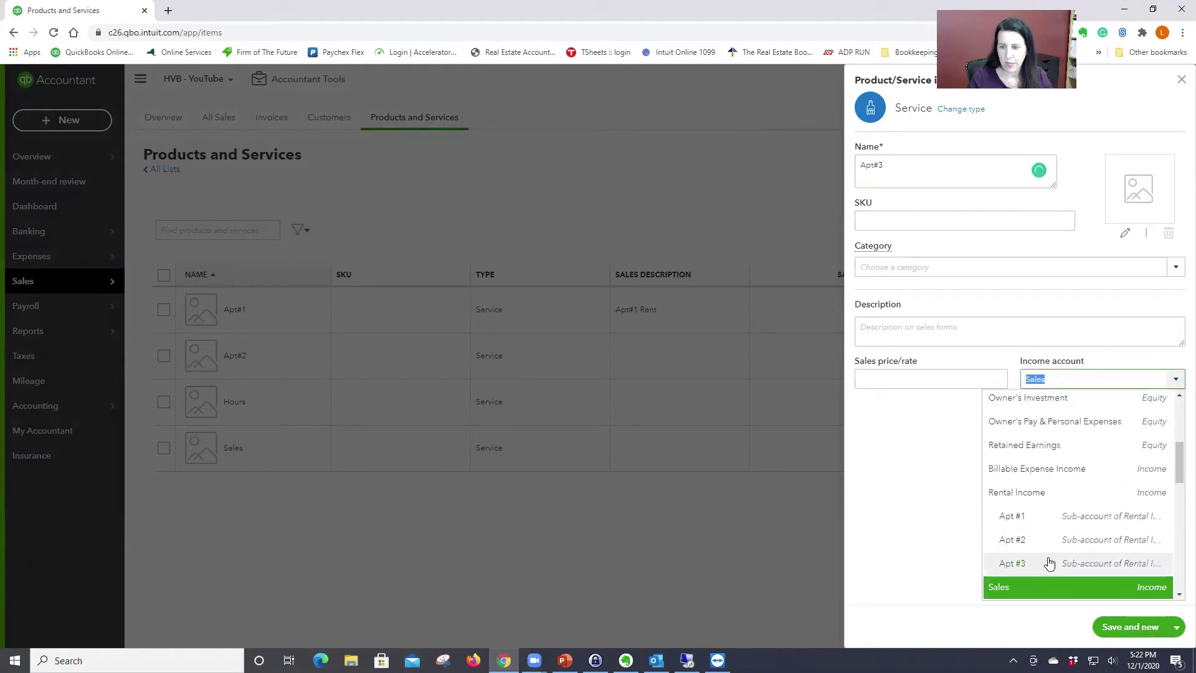
click(1051, 561)
click(1176, 627)
click(1114, 595)
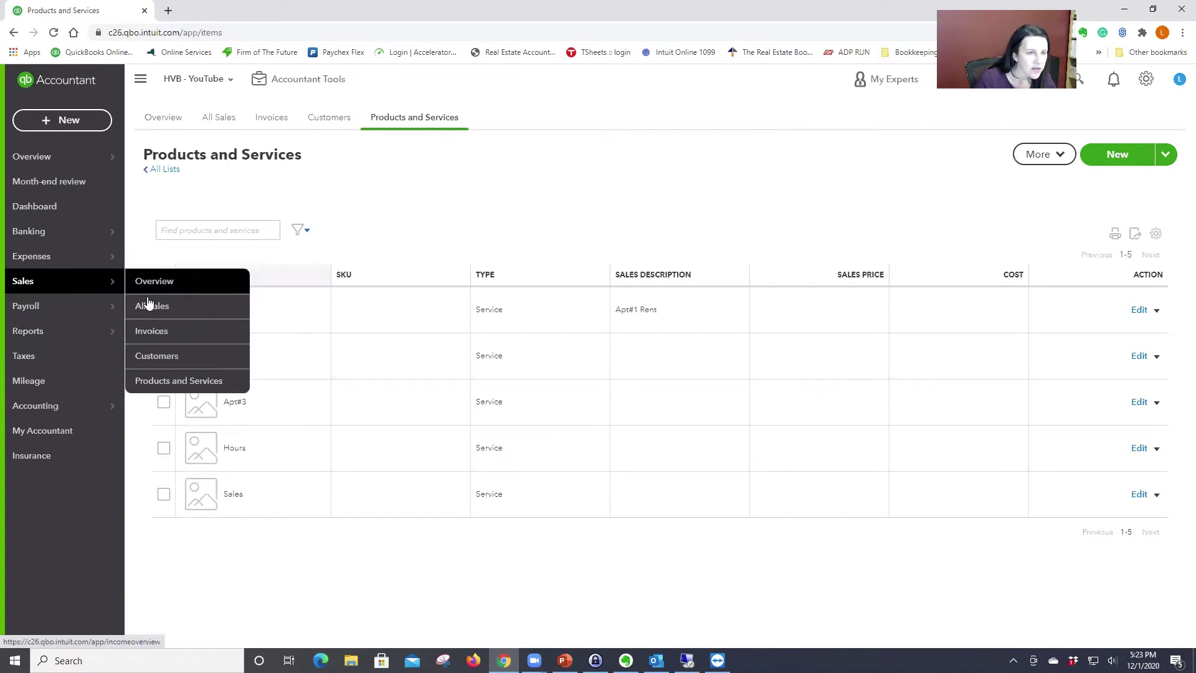
Step: Add a customer manually with company name 'Tenant #1' and save it
click(154, 355)
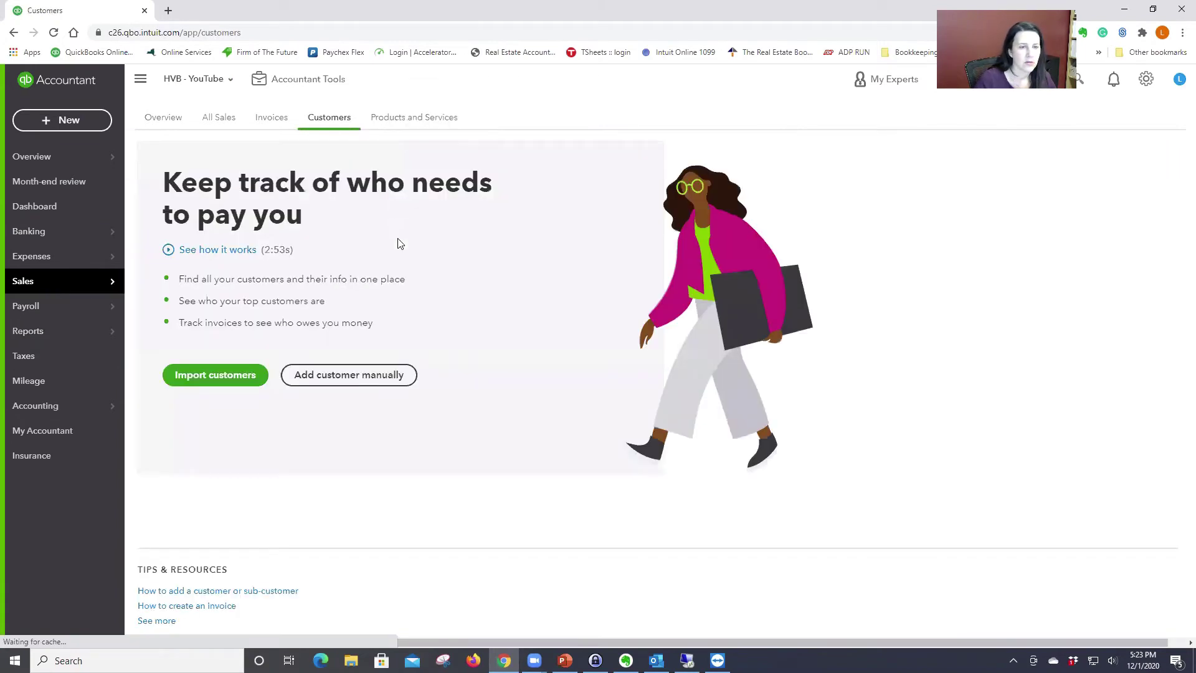
click(395, 375)
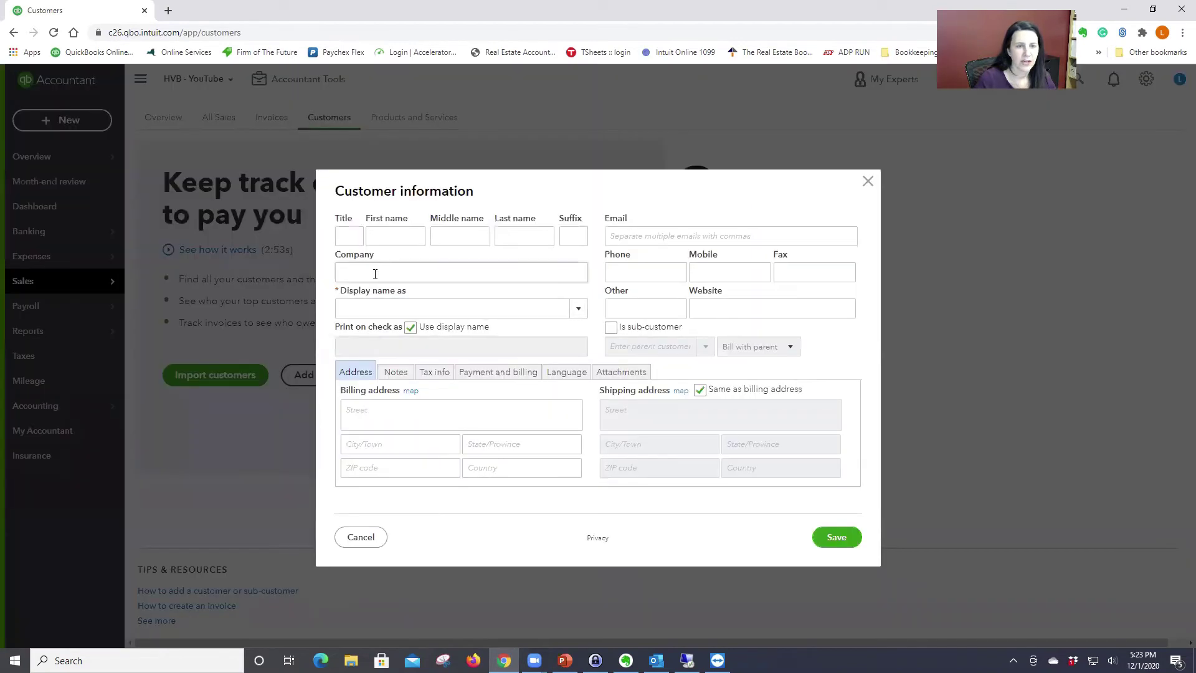
click(368, 265)
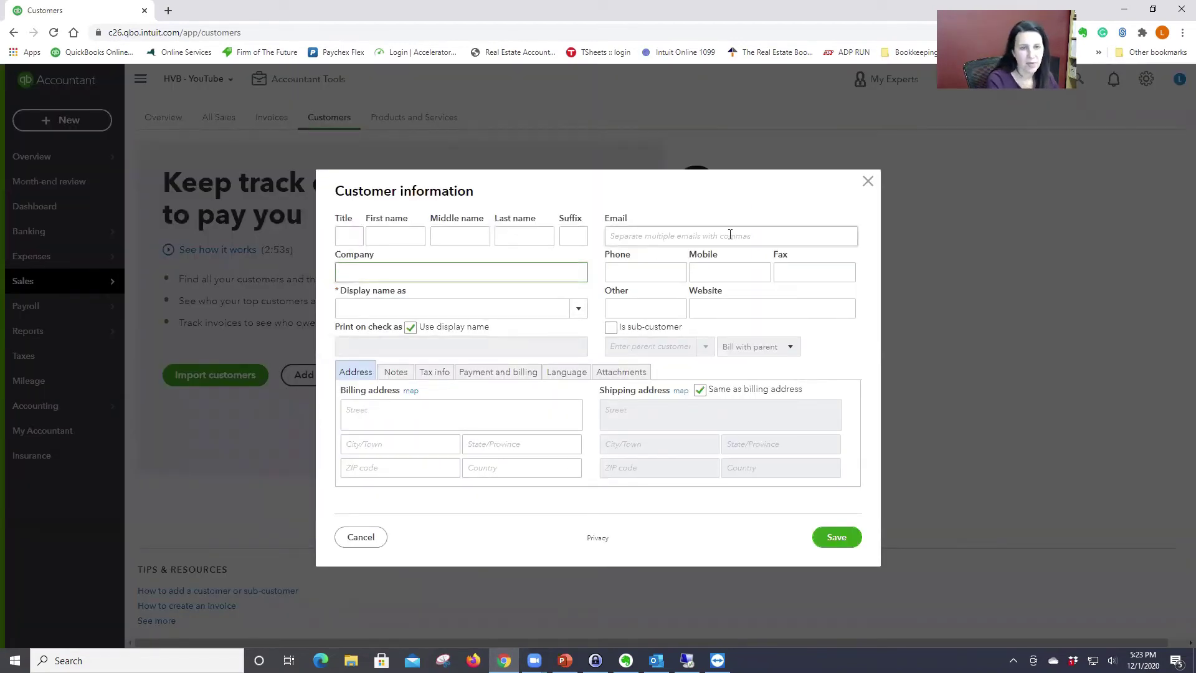
click(390, 239)
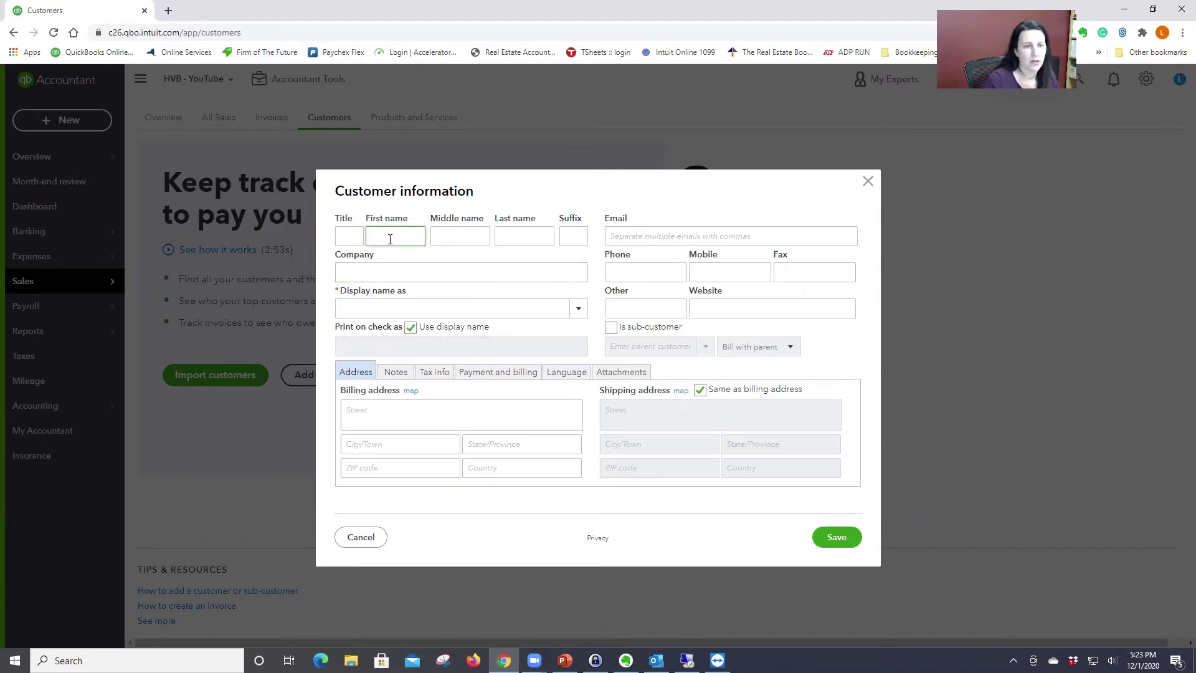
click(375, 269)
text(Tenant #1)
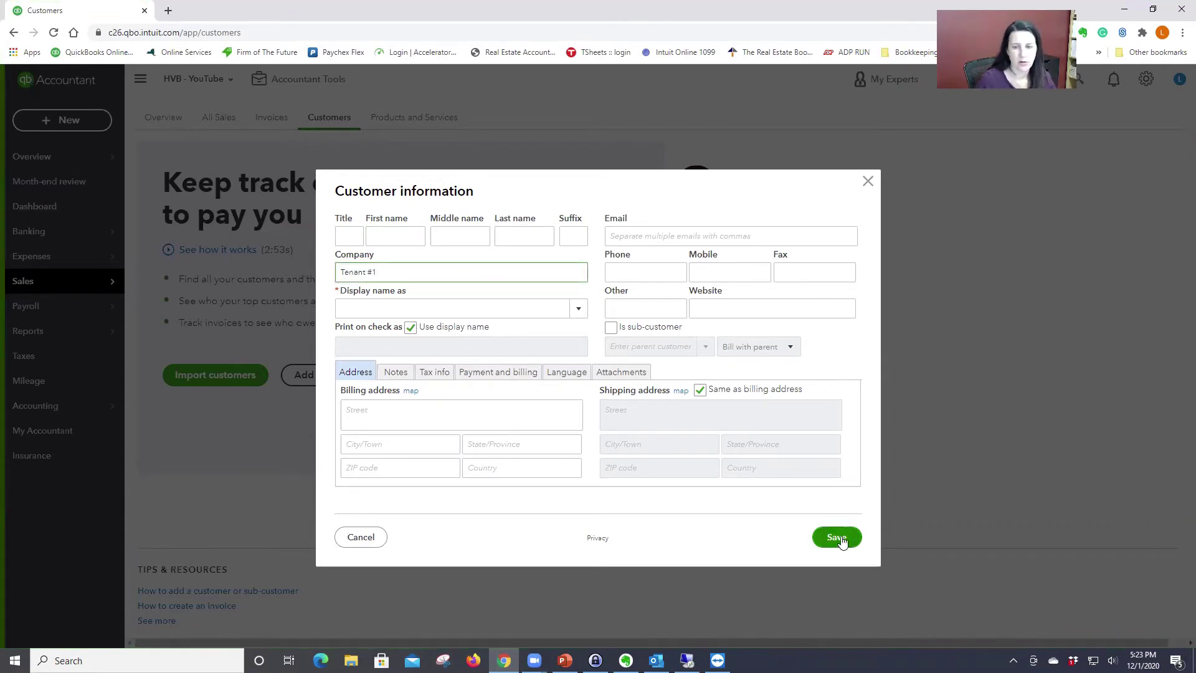
click(840, 538)
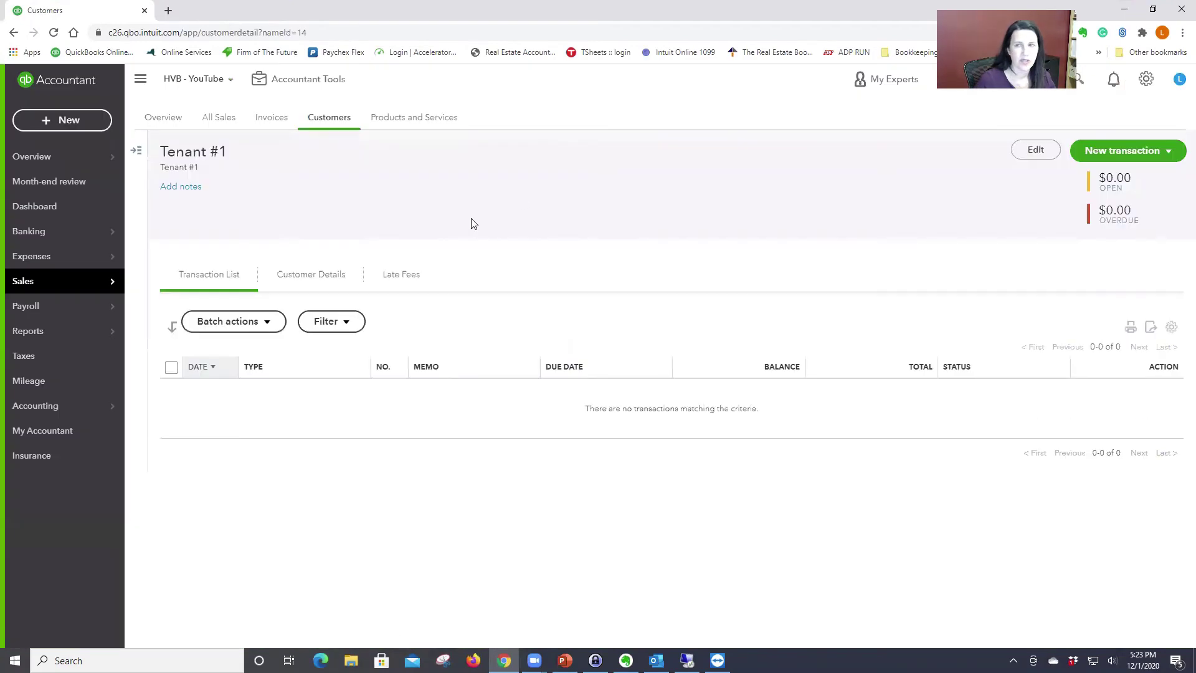
Step: Start a new invoice for Tenant #1 dated 11/01/2020
click(1140, 152)
click(1094, 178)
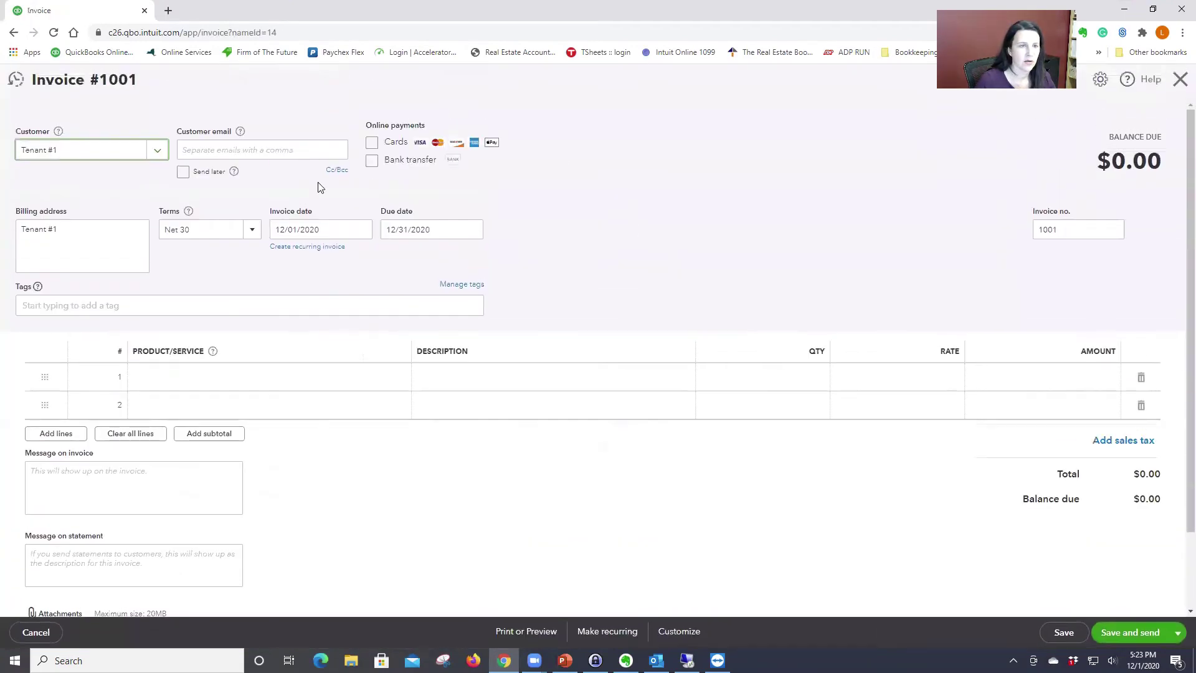
click(362, 229)
click(282, 263)
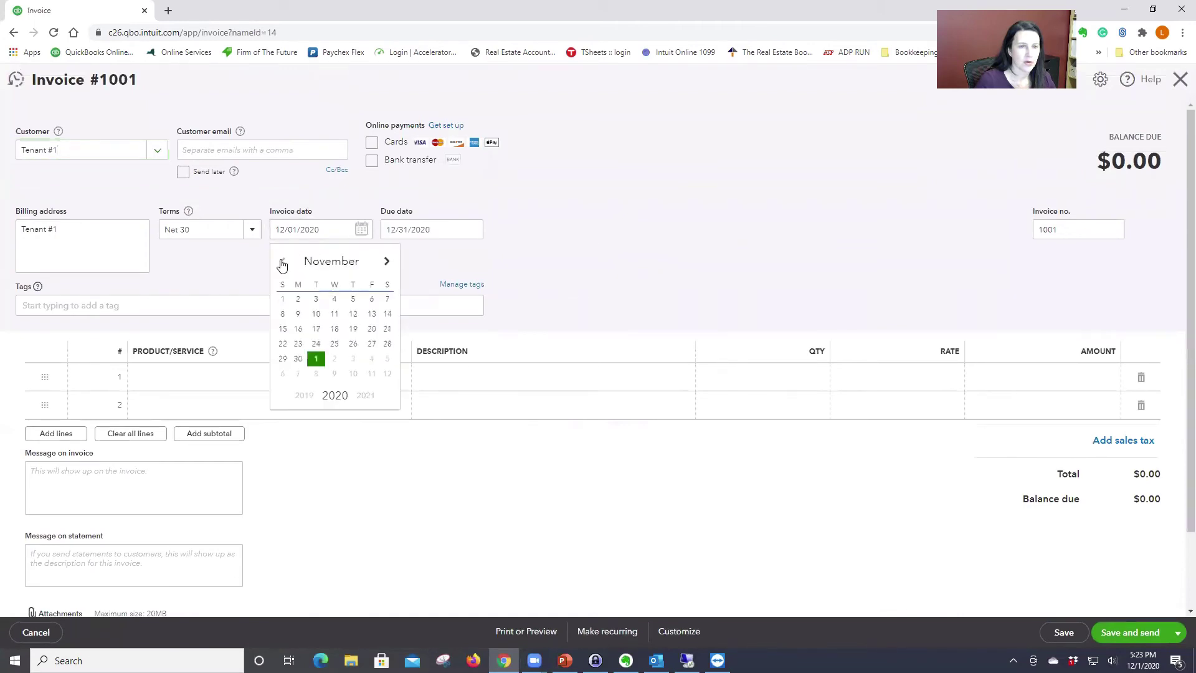
click(282, 300)
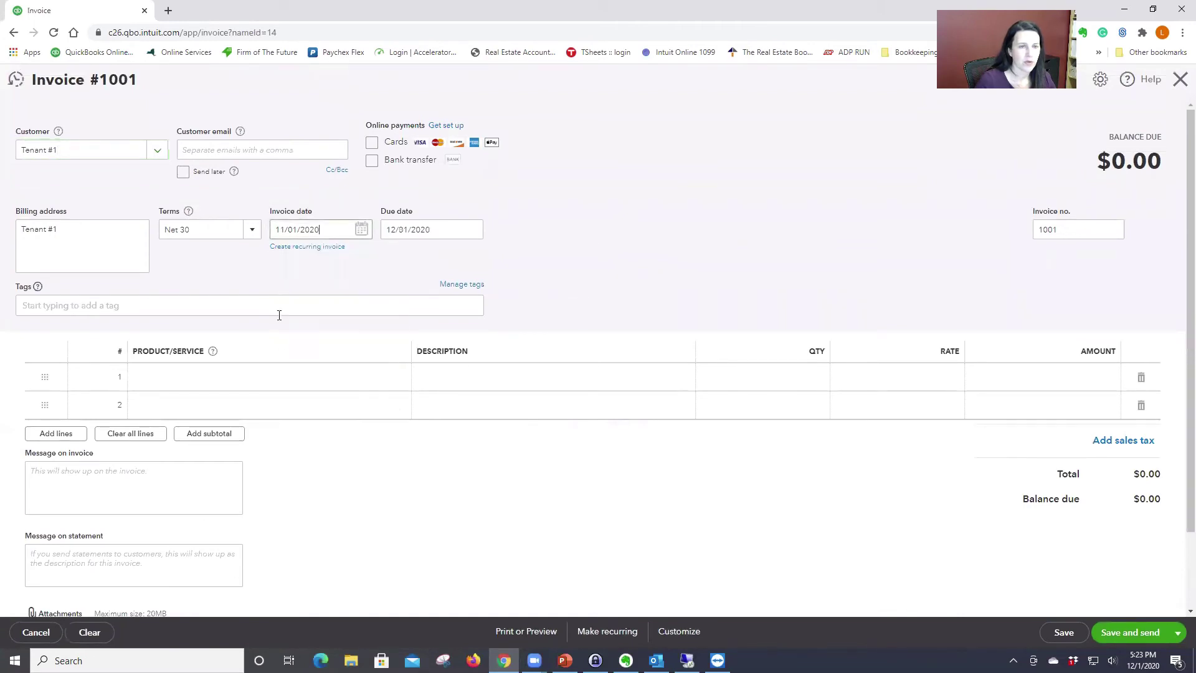
Step: Add an Apt#1 line with description Apt#1 Rent at a rate of $1,000
click(262, 378)
text(apt)
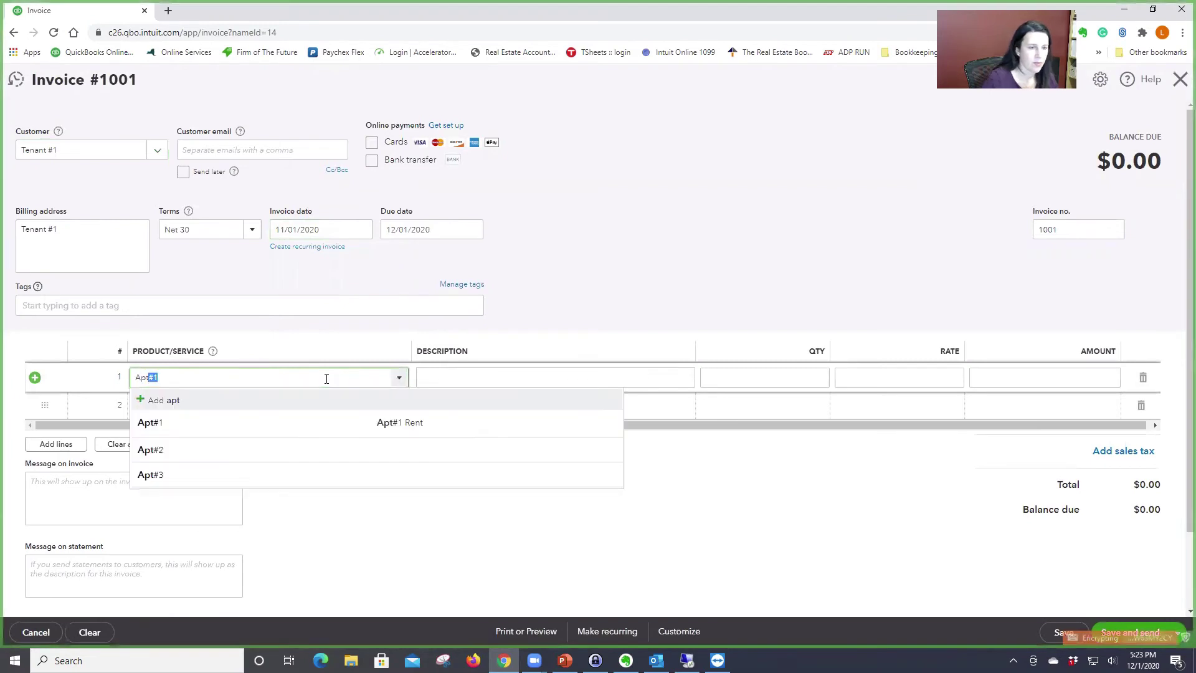
click(302, 422)
click(474, 373)
triple_click(474, 372)
click(516, 374)
key(Tab)
key(Tab)
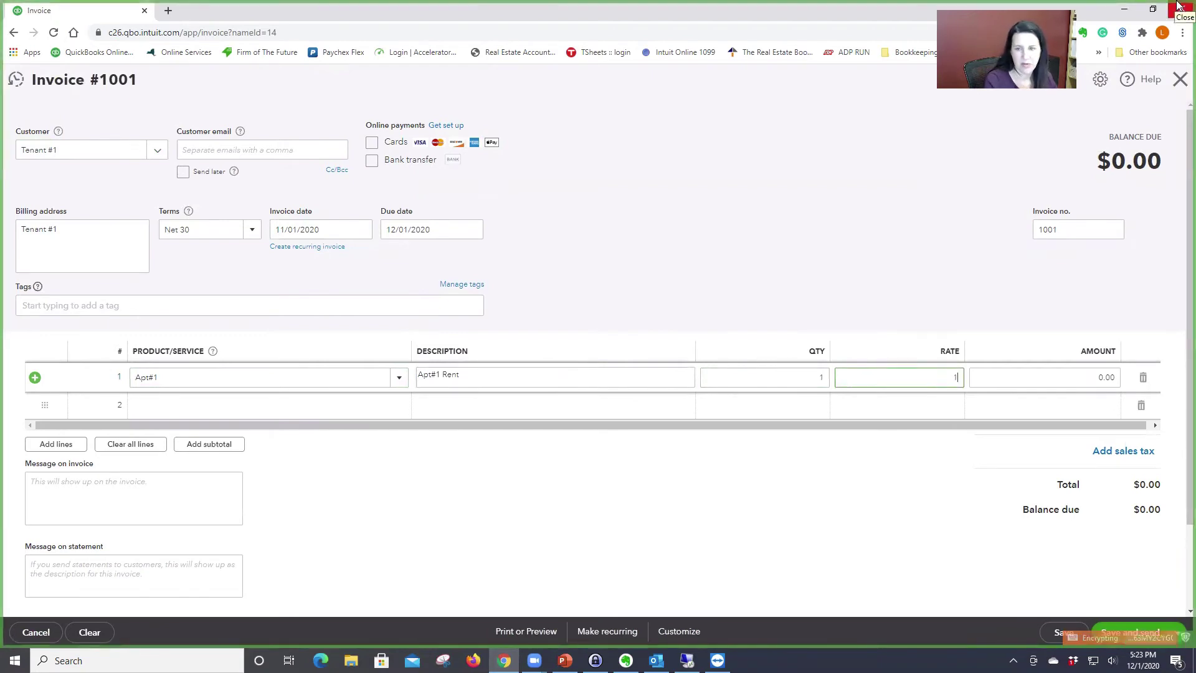
text(1000)
key(Tab)
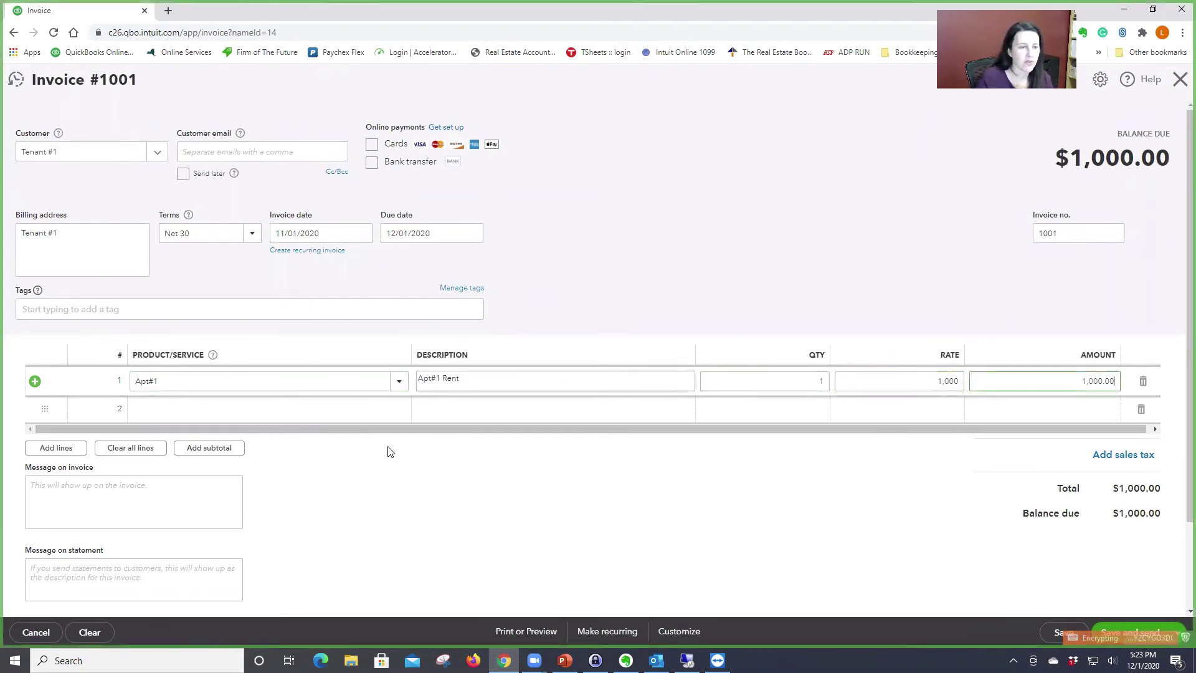
Step: Make the invoice a recurring template that is emailed automatically and accepts bank transfer
click(604, 635)
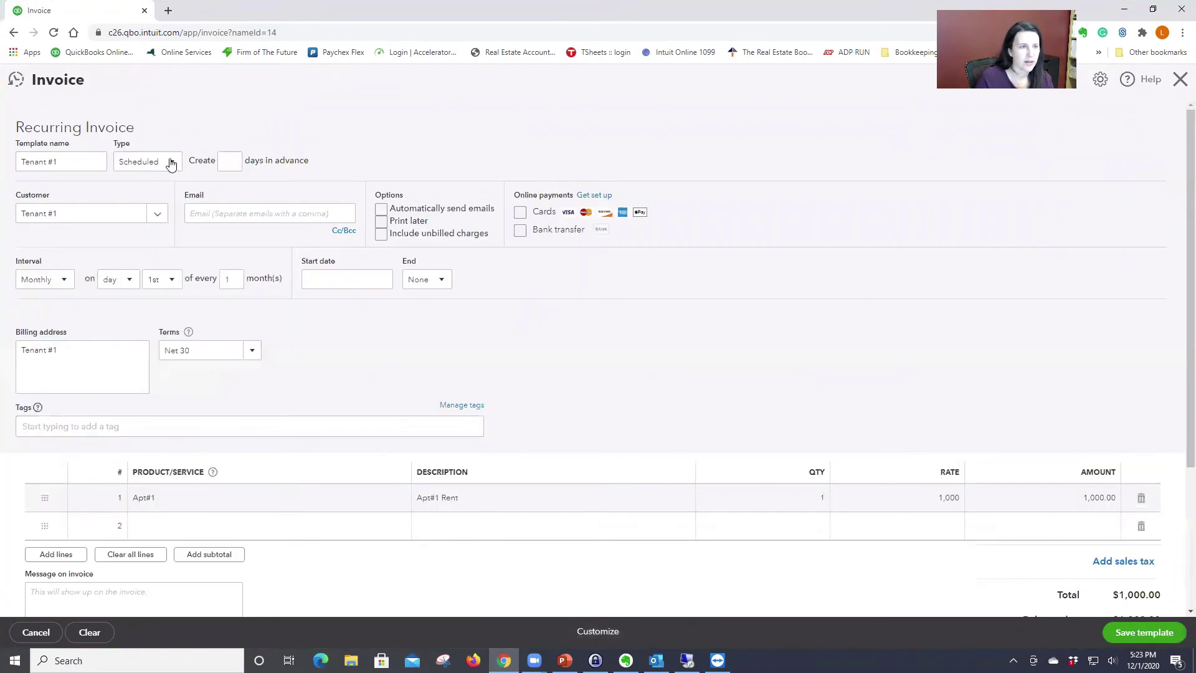
click(233, 161)
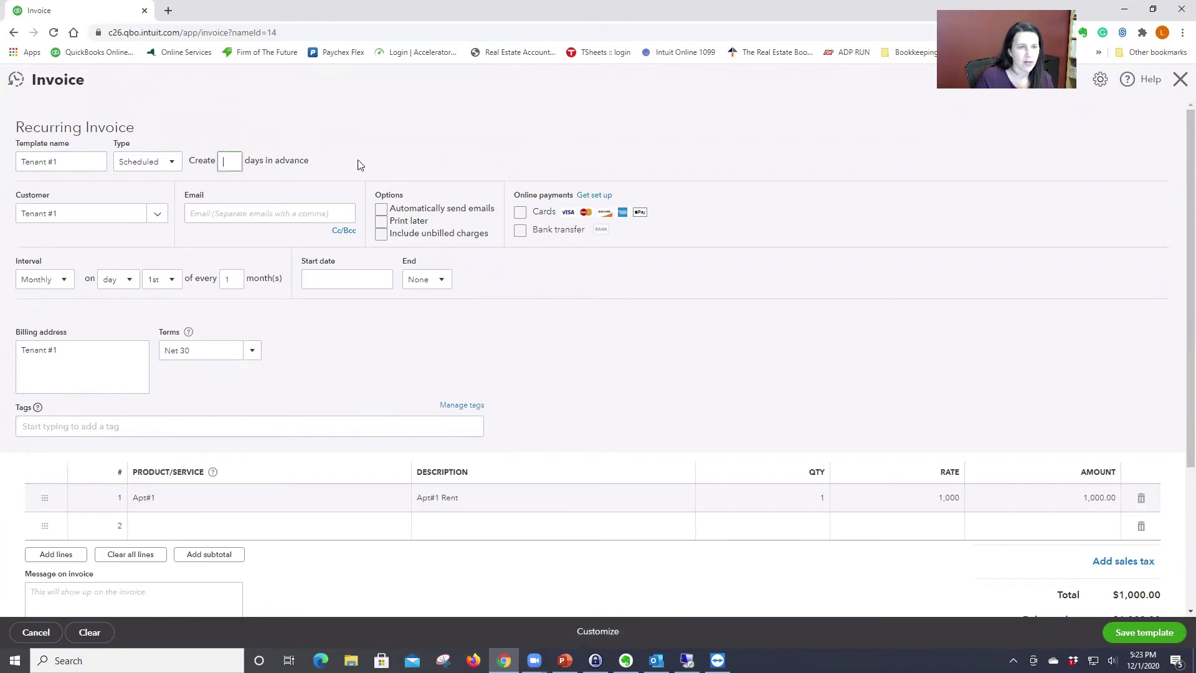
click(382, 210)
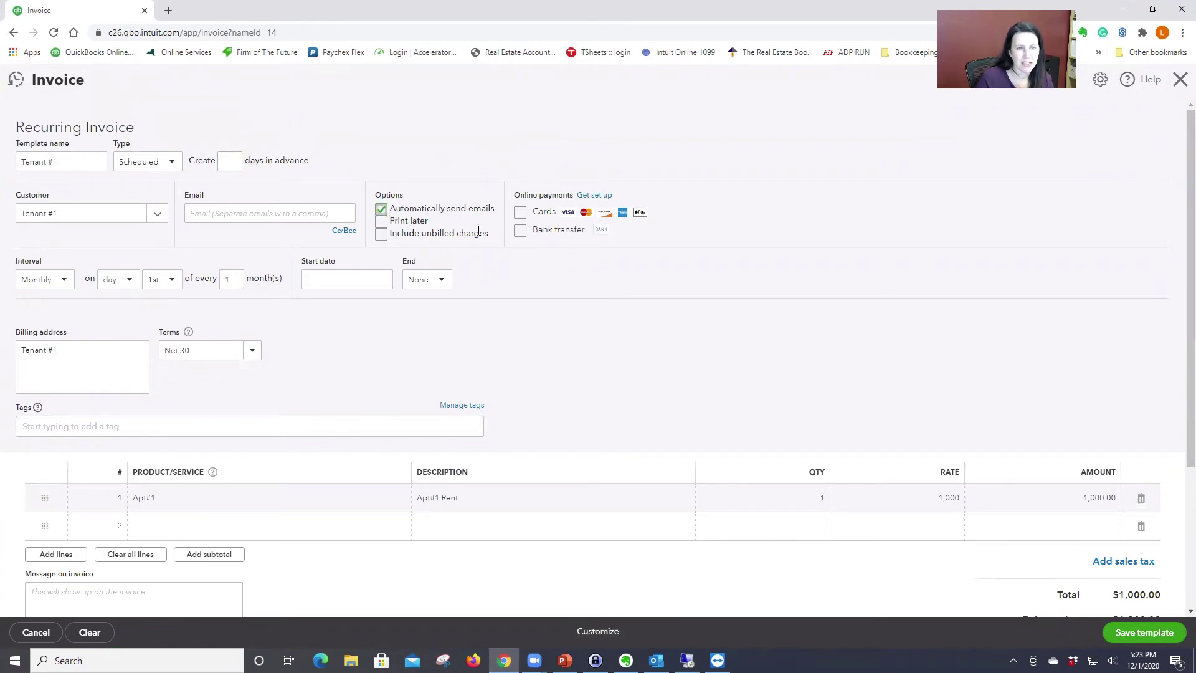
click(519, 233)
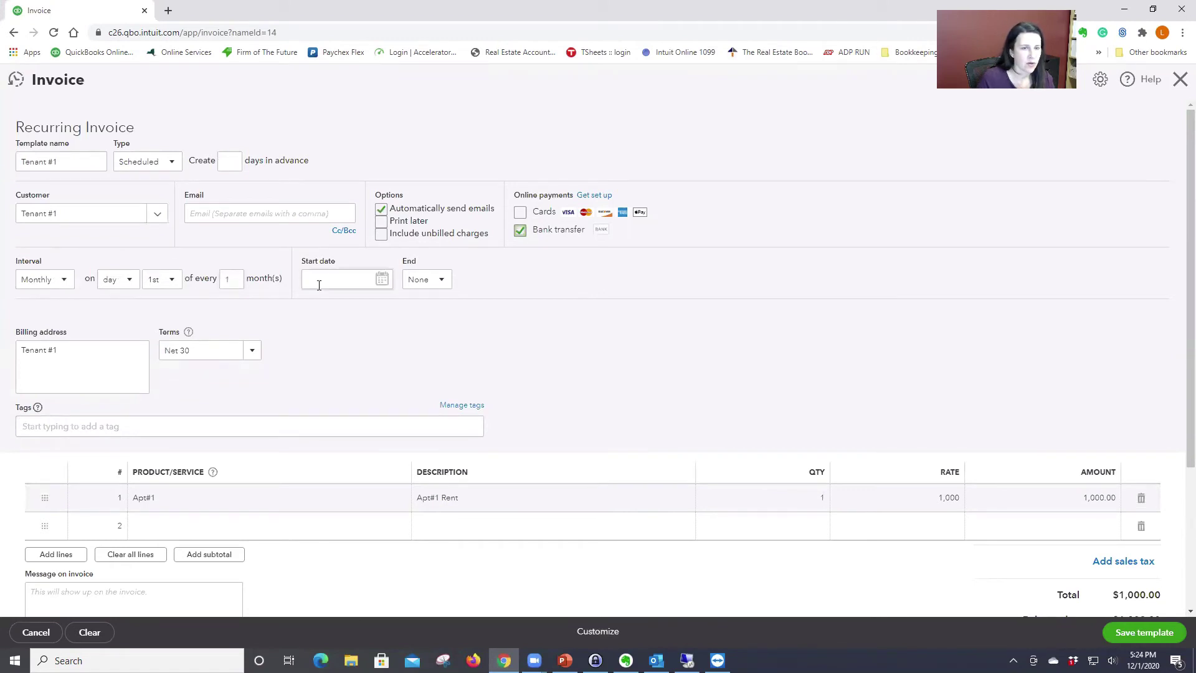
Step: Start the monthly schedule on 10/01/2020 and end it after 12 occurrences
click(380, 281)
click(381, 281)
click(315, 312)
click(314, 312)
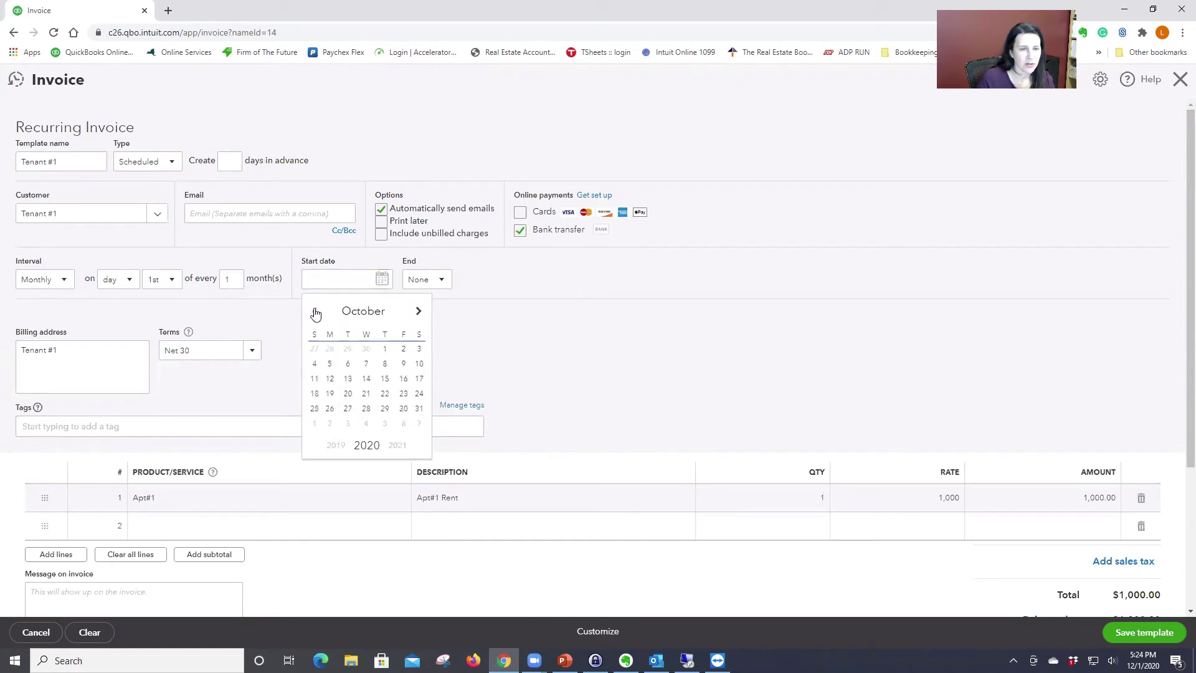
click(384, 350)
click(440, 281)
click(428, 341)
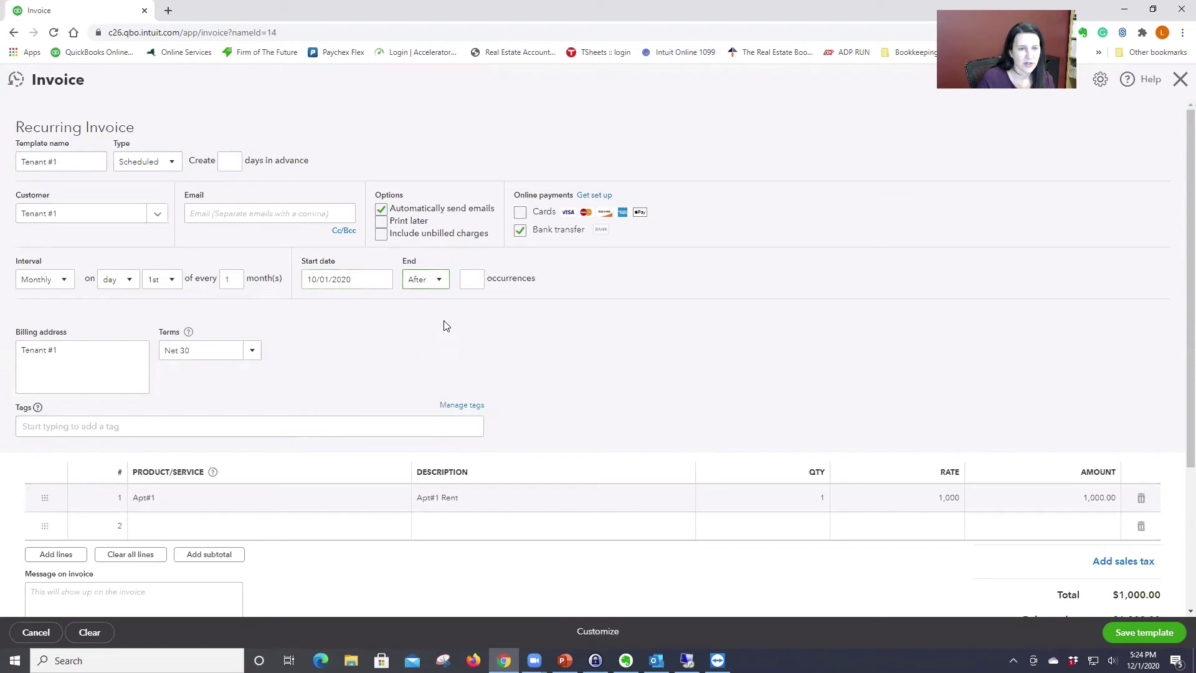
click(469, 275)
text(12)
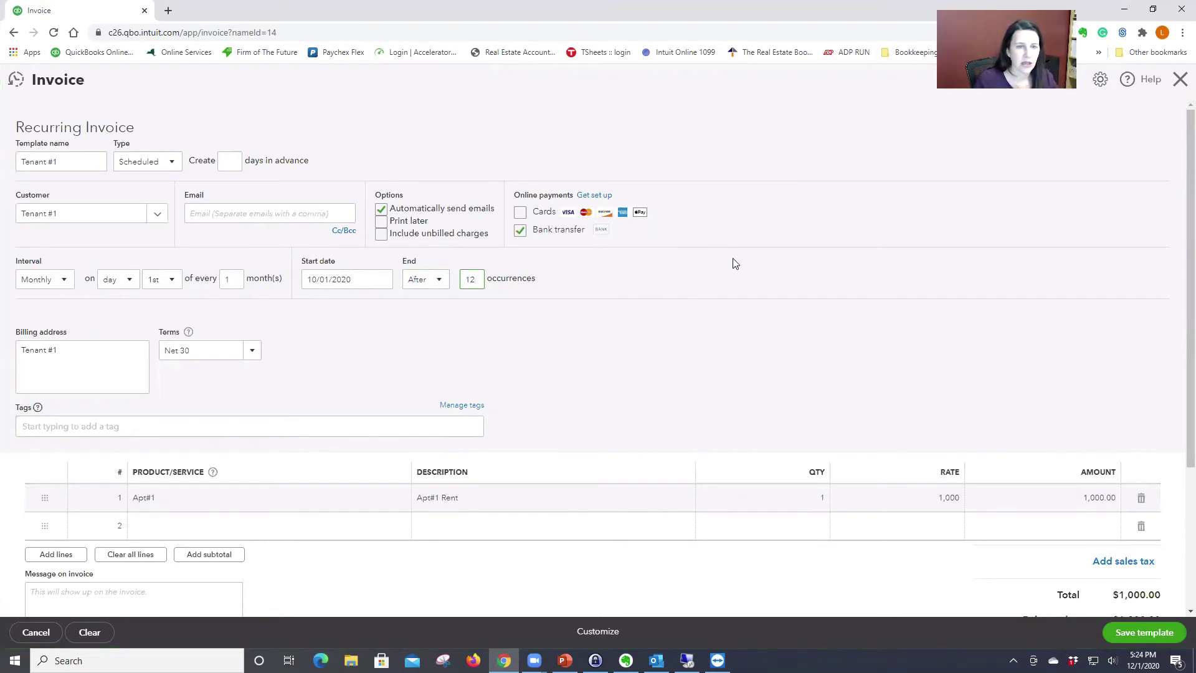
Step: Enter the tenant's e-mail address and leave the Cc/Bcc fields empty
click(293, 213)
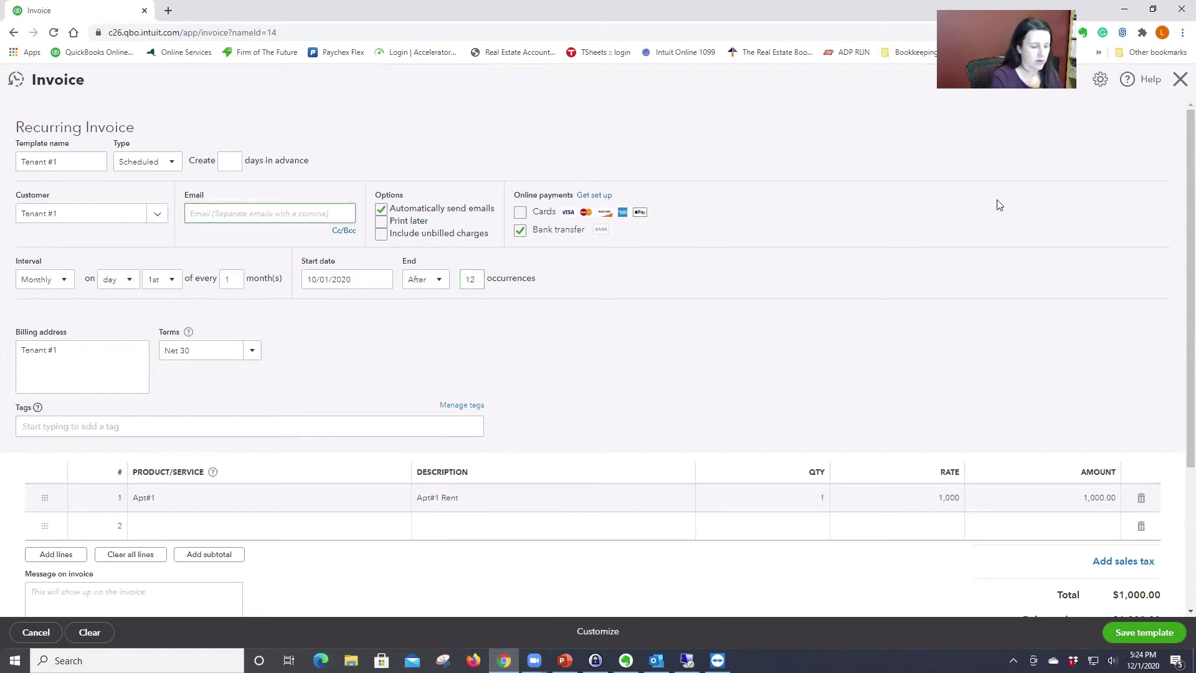
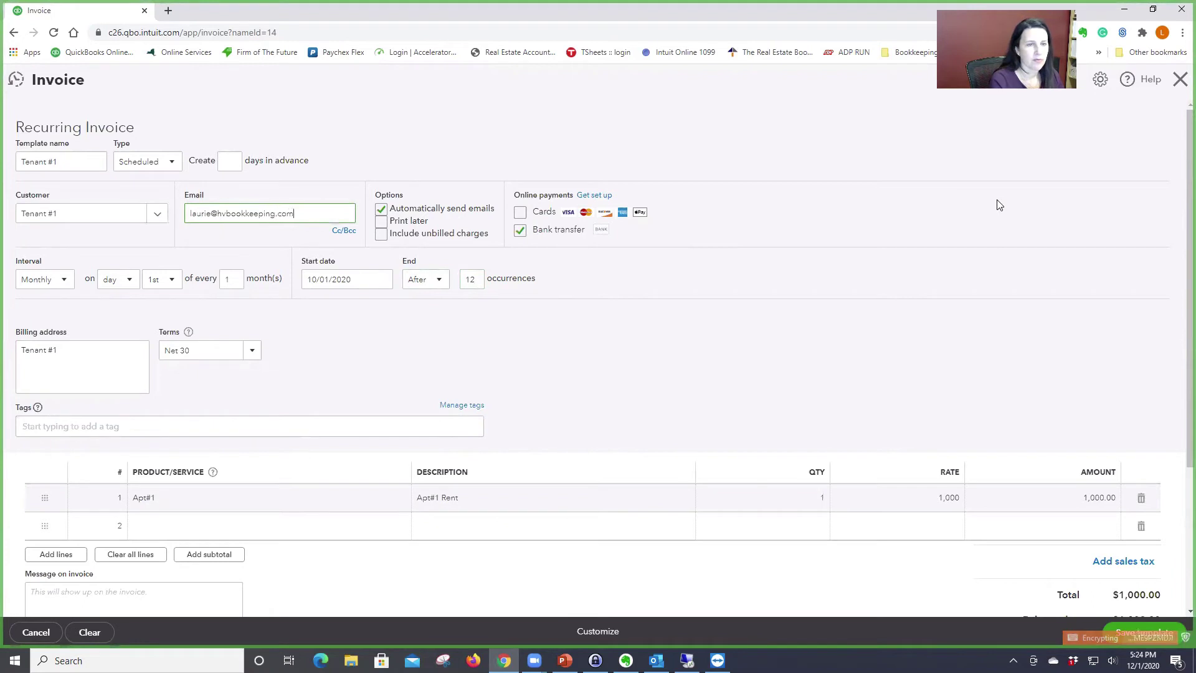
click(341, 233)
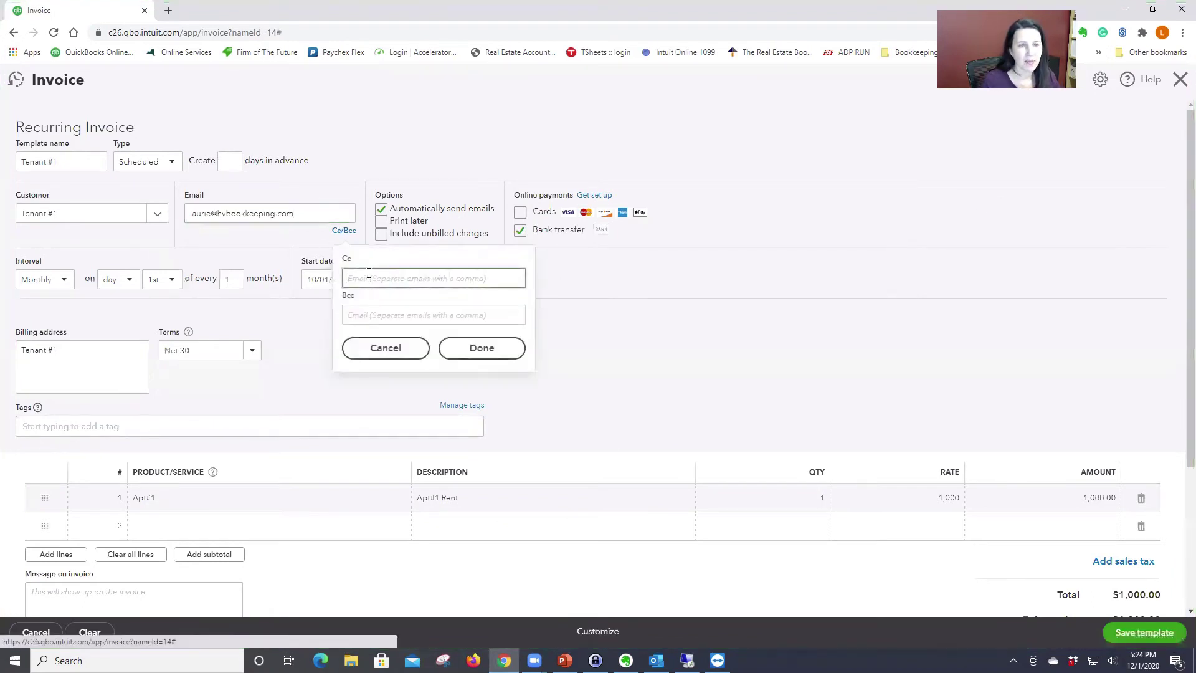
click(351, 313)
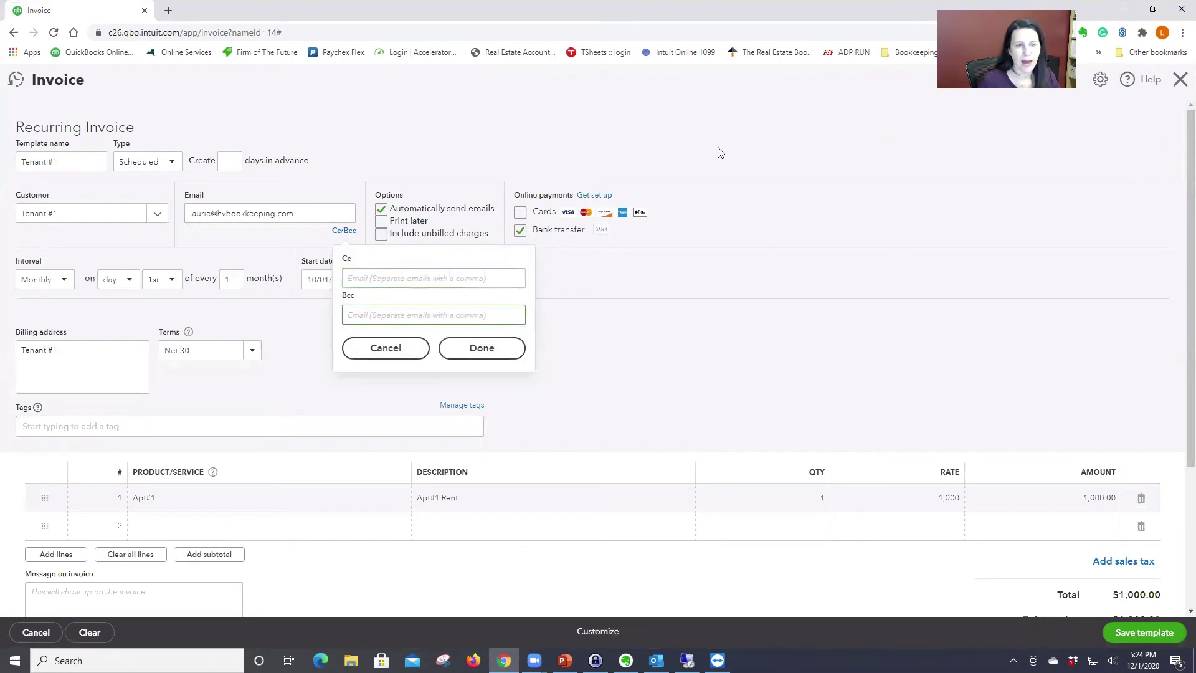
click(493, 352)
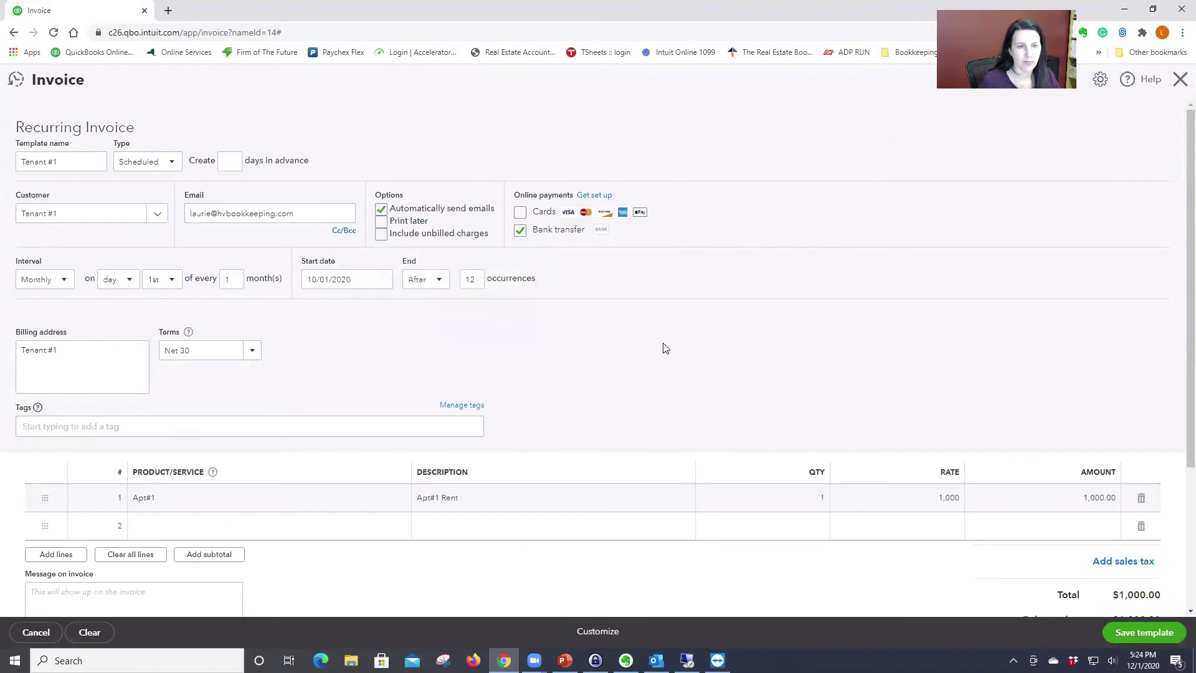
Step: Review the template and recheck the tenant's e-mail address
scroll(666, 349, down, 1)
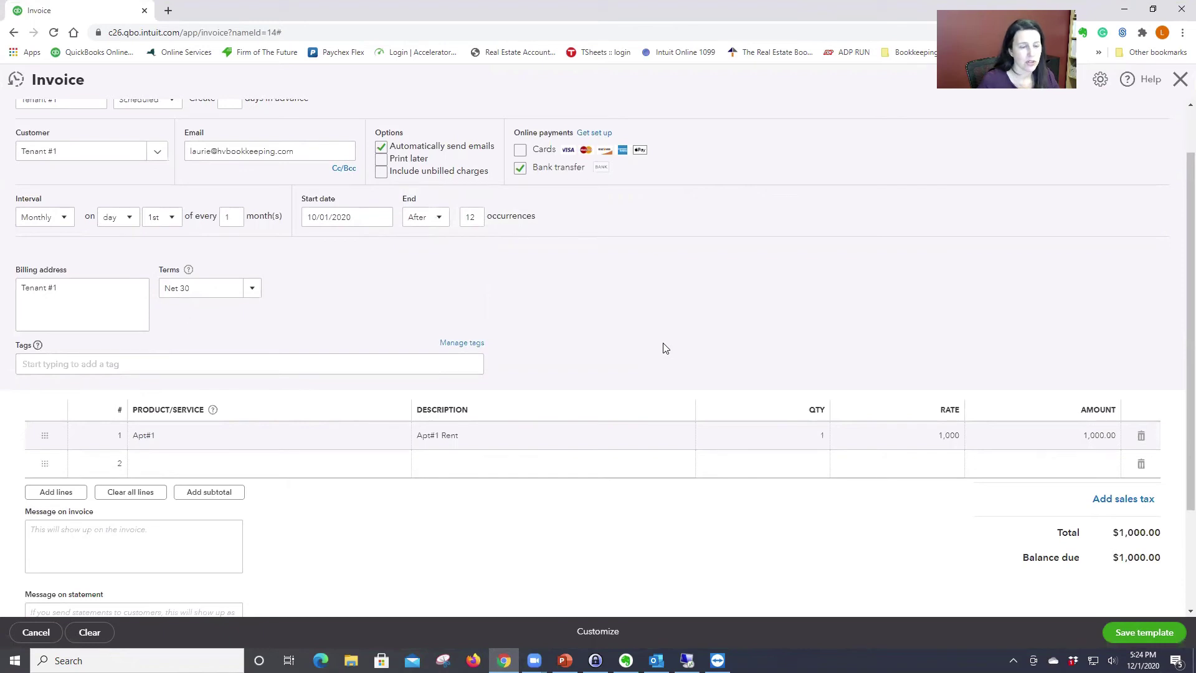
scroll(666, 349, up, 1)
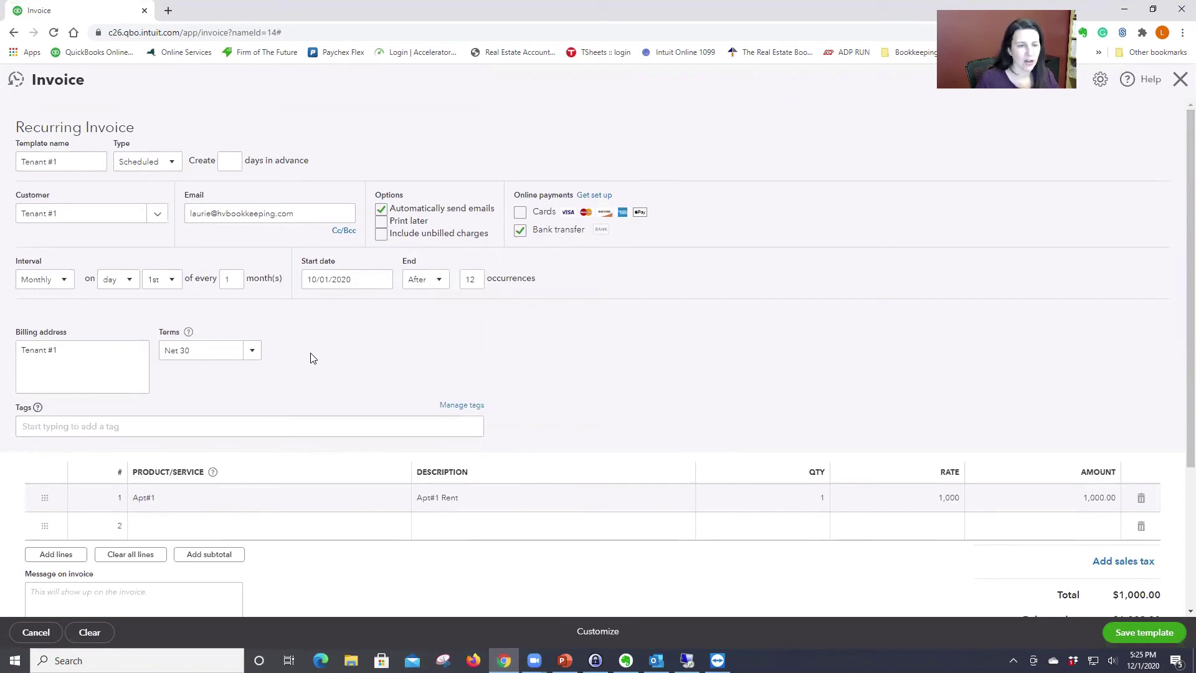
click(299, 215)
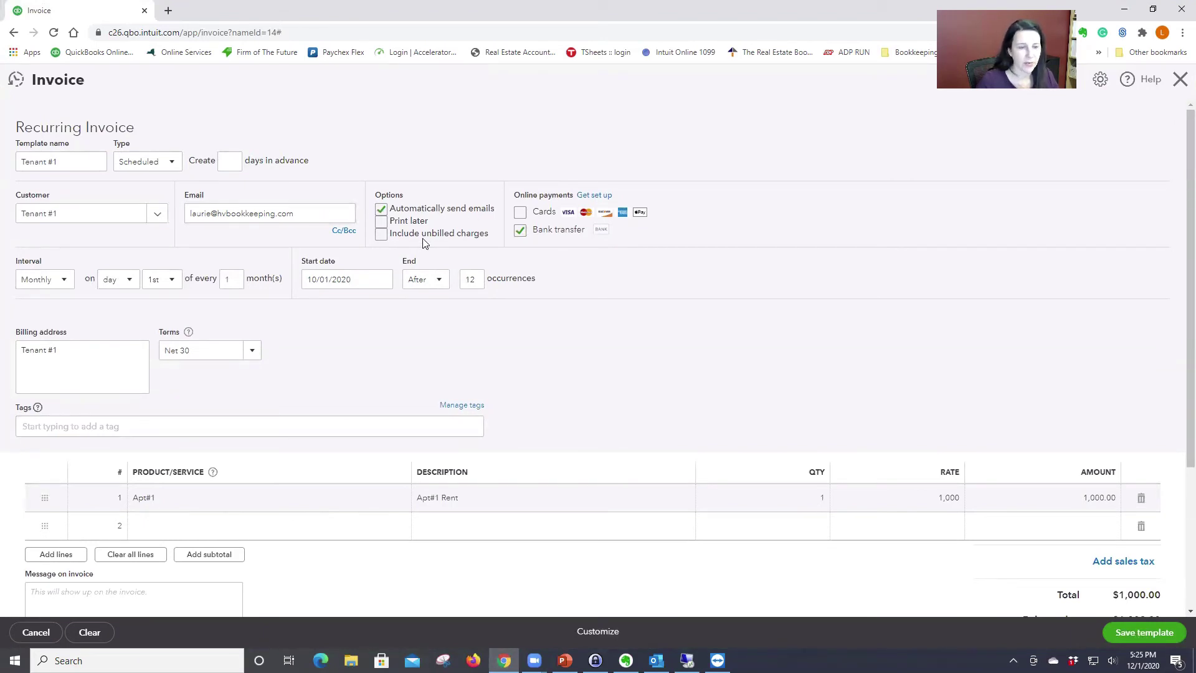
scroll(695, 280, down, 2)
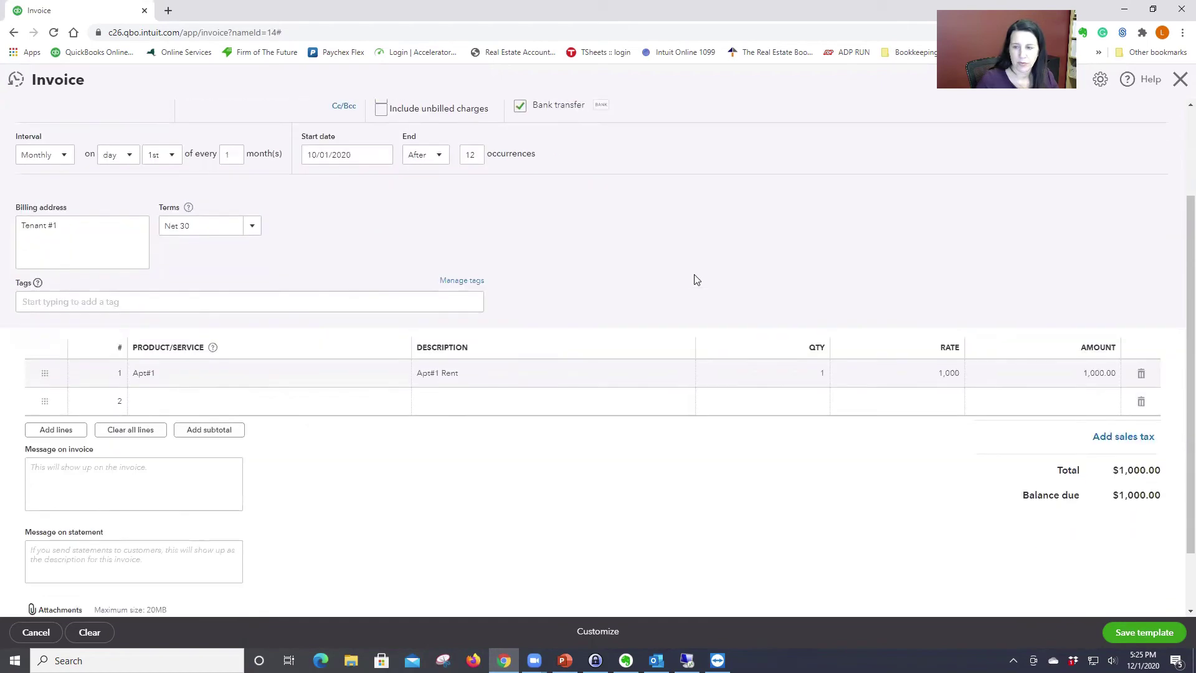
Step: After the save is rejected, move the start date to December 1, 2020
click(1145, 634)
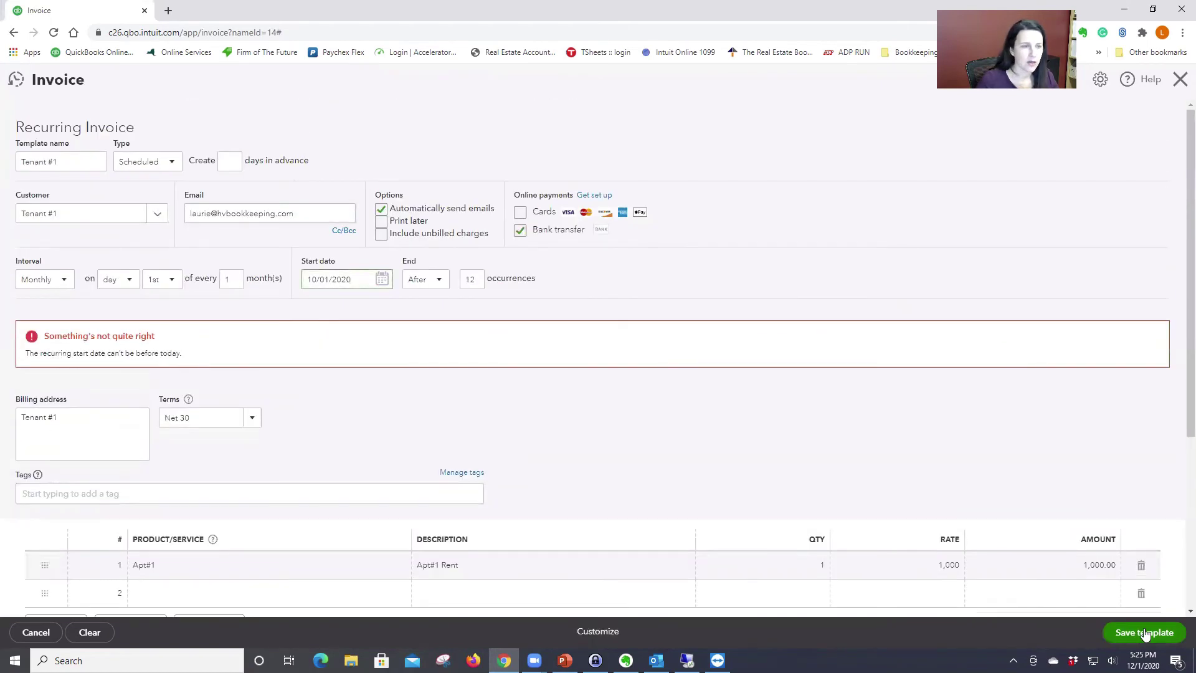
click(382, 279)
click(418, 312)
click(418, 312)
click(347, 349)
Step: Save the Tenant #1 template with the new start date and open the Gear menu
scroll(607, 435, down, 1)
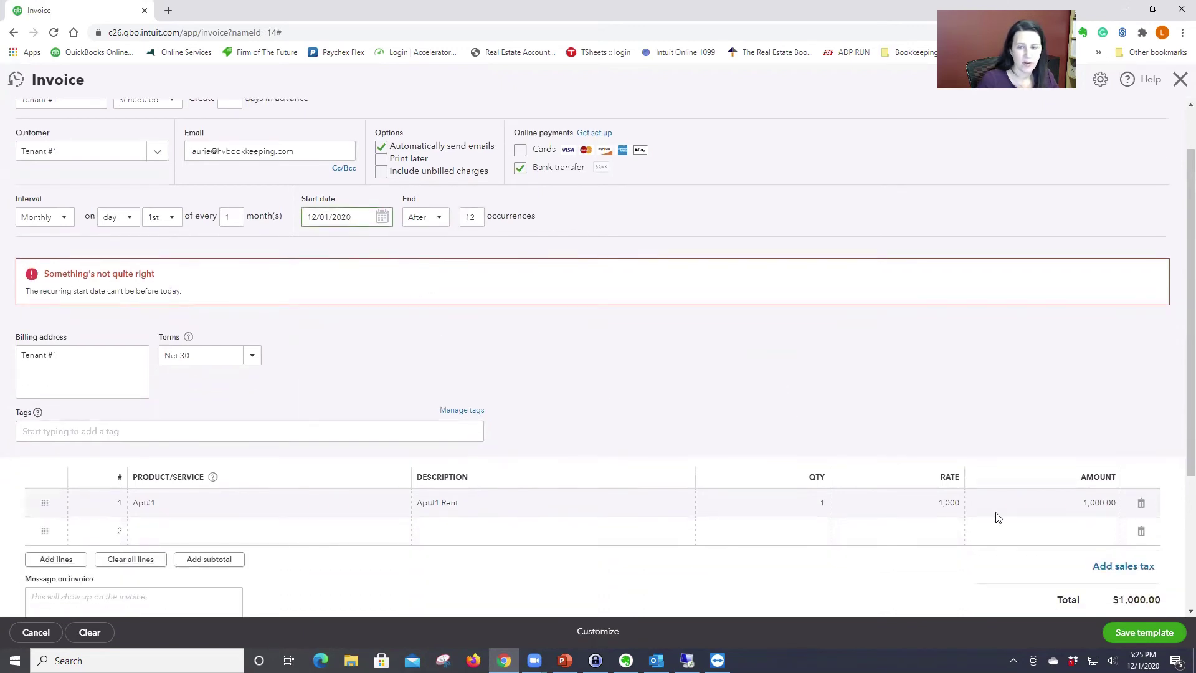
click(1153, 634)
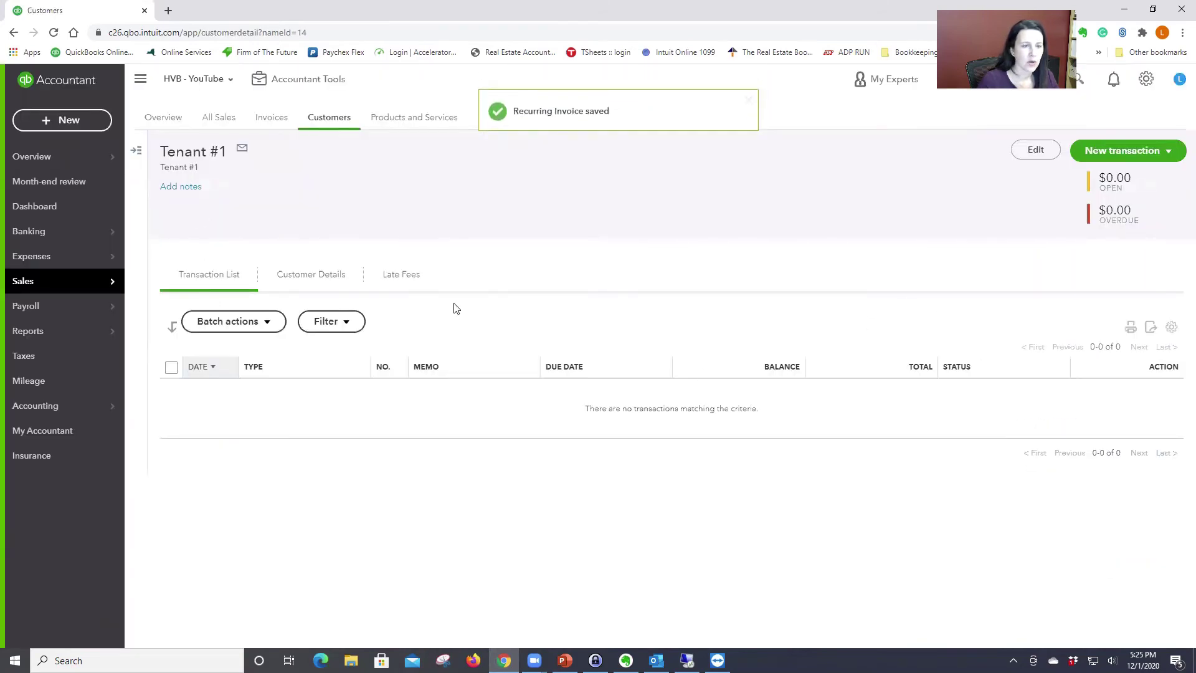
click(1145, 78)
Step: Start a new invoice from the Tenant #1 recurring template
click(805, 191)
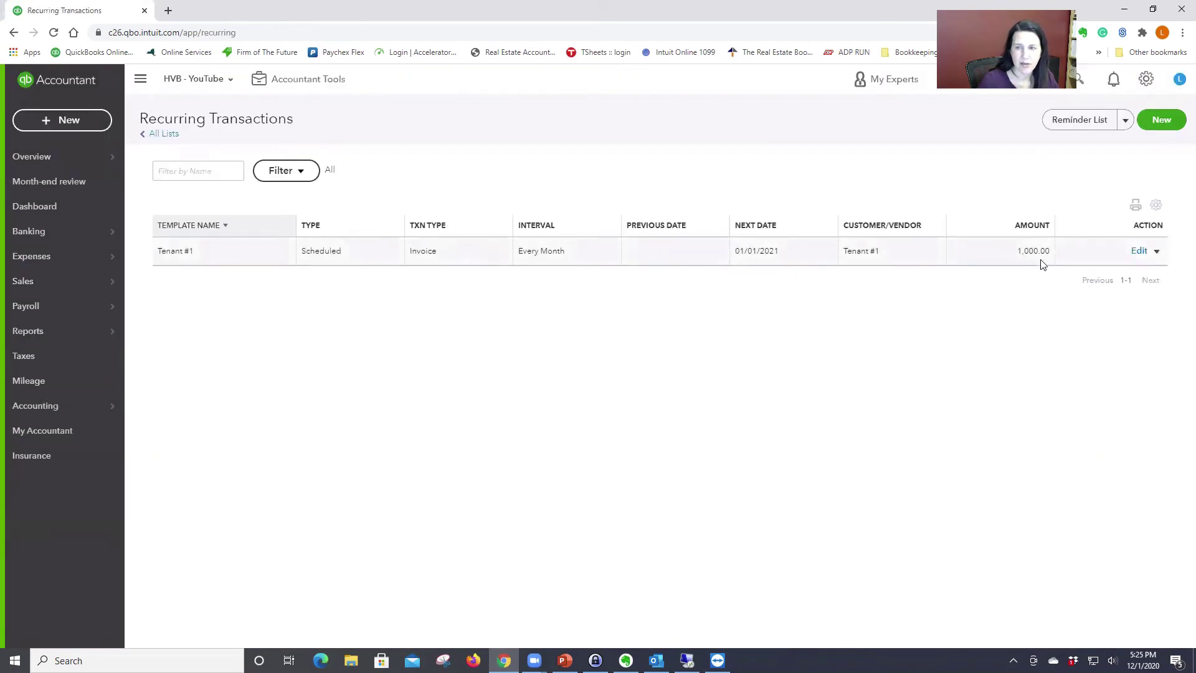
click(1157, 251)
click(1086, 271)
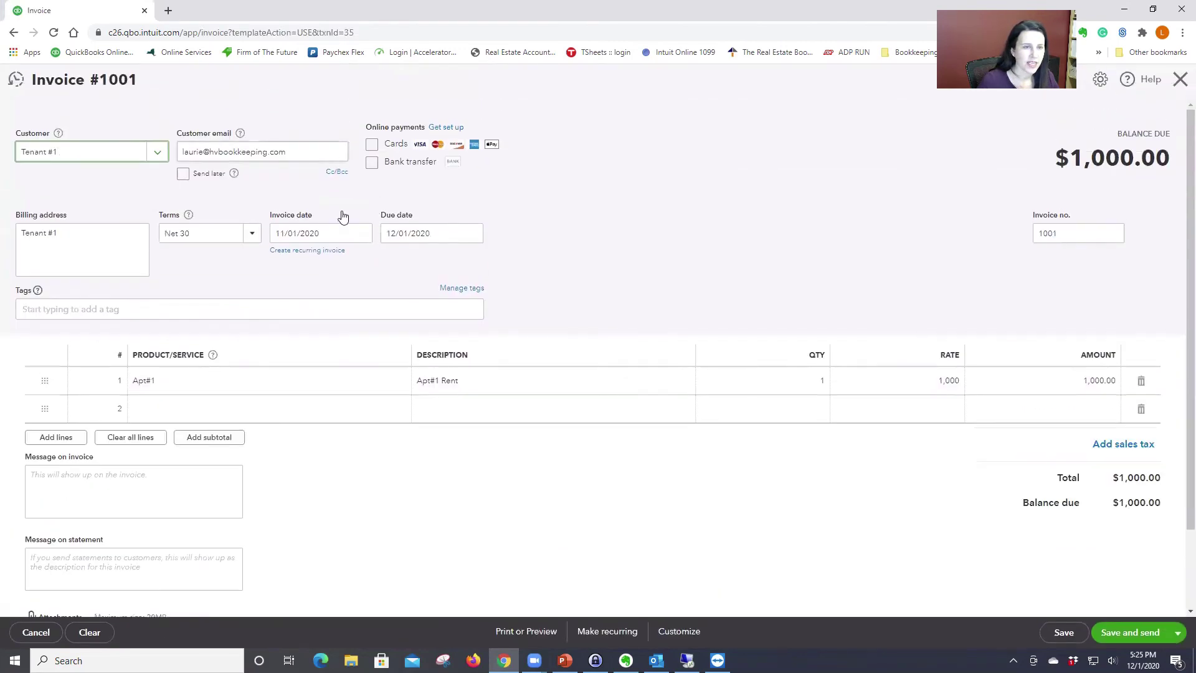
Step: Date the invoice 12/01/2020, then save it and prepare it for sending
click(361, 230)
click(384, 267)
click(317, 303)
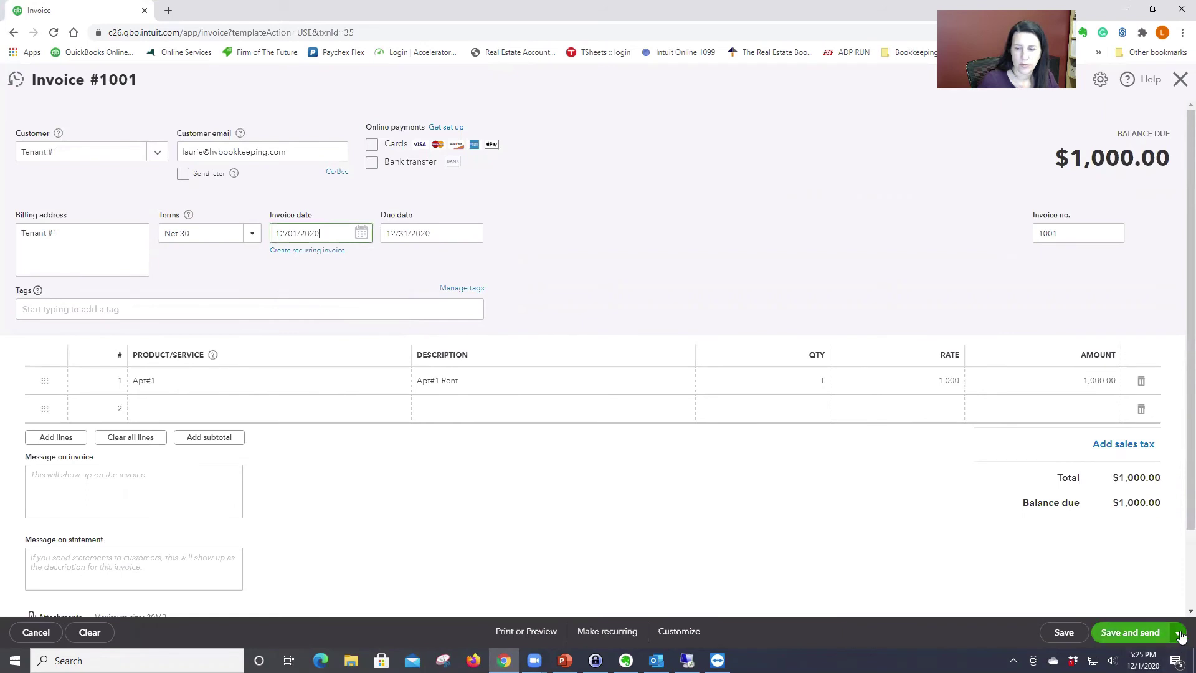
click(1134, 633)
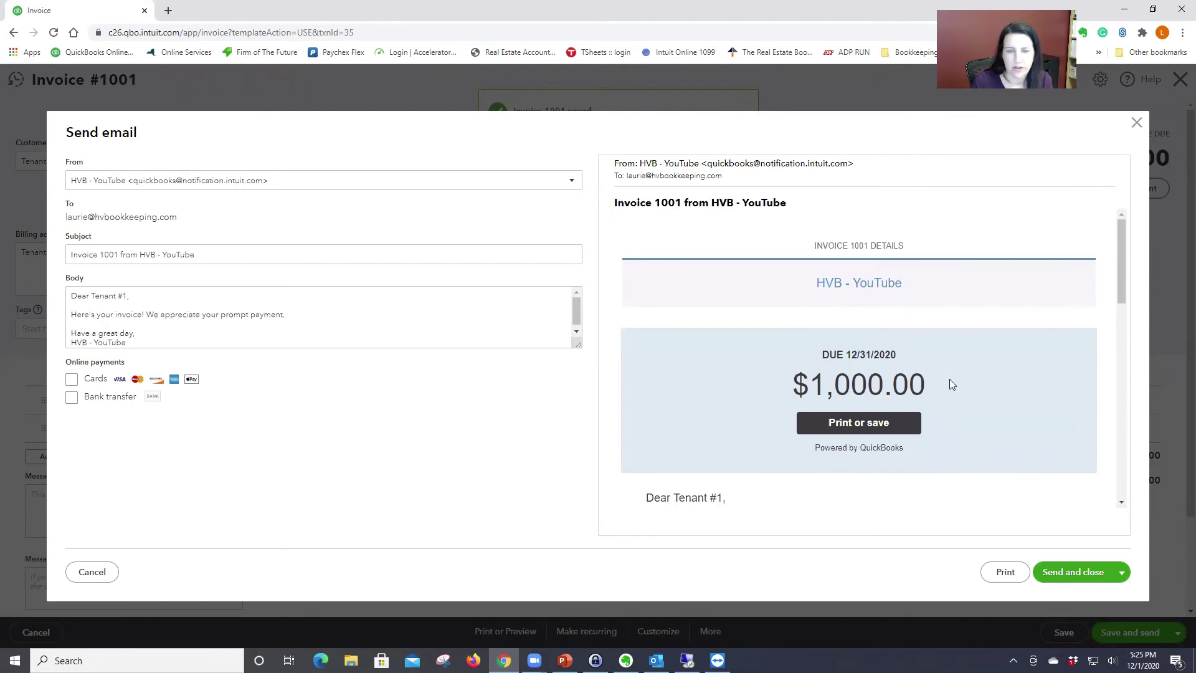
Step: Review the invoice 1001 email preview, leaving card and bank transfer payments off
scroll(951, 381, down, 5)
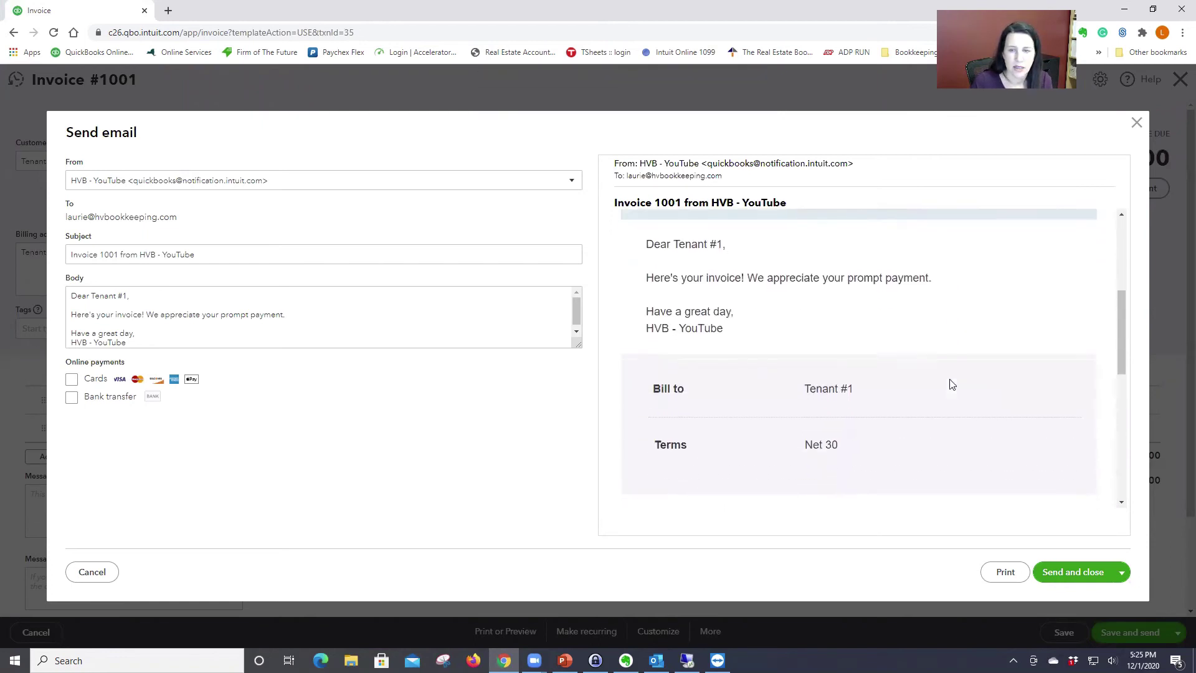
scroll(951, 385, down, 8)
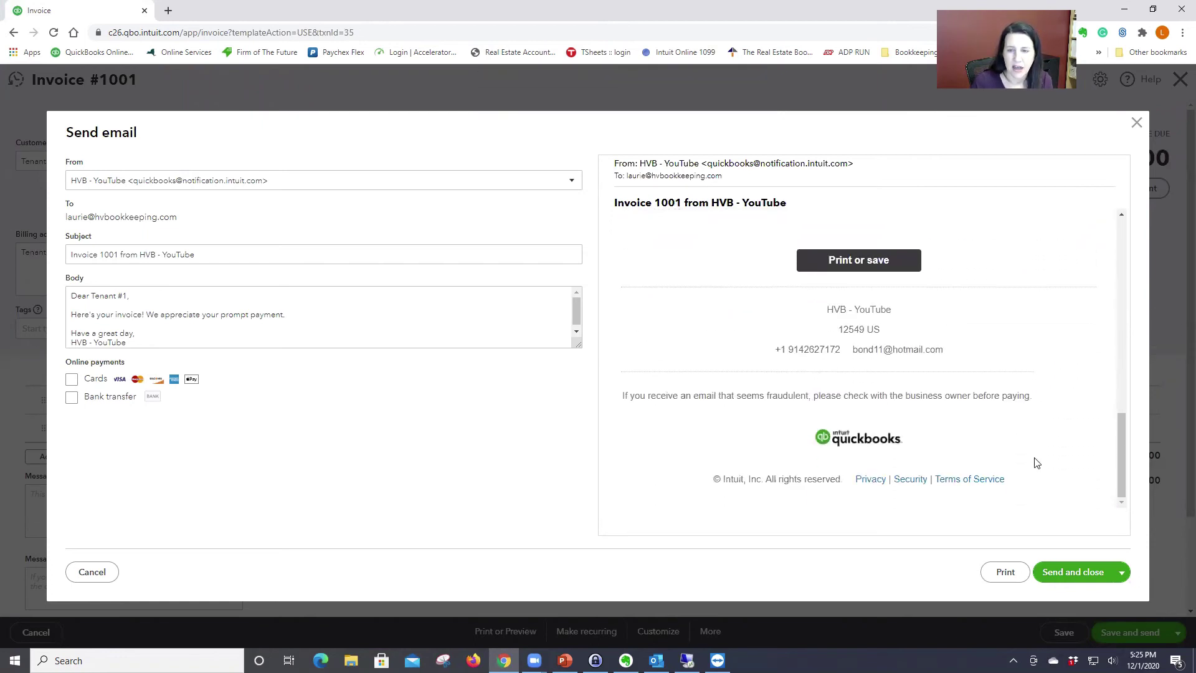
scroll(1037, 463, up, 3)
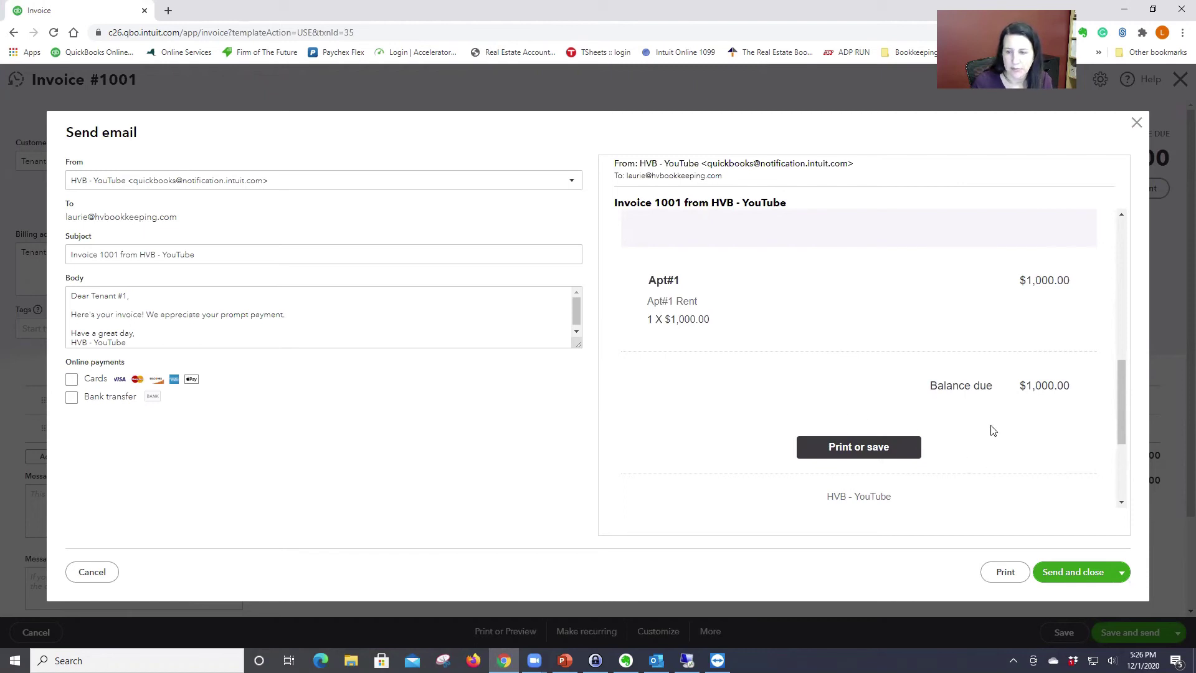
scroll(999, 436, down, 1)
scroll(1000, 438, up, 3)
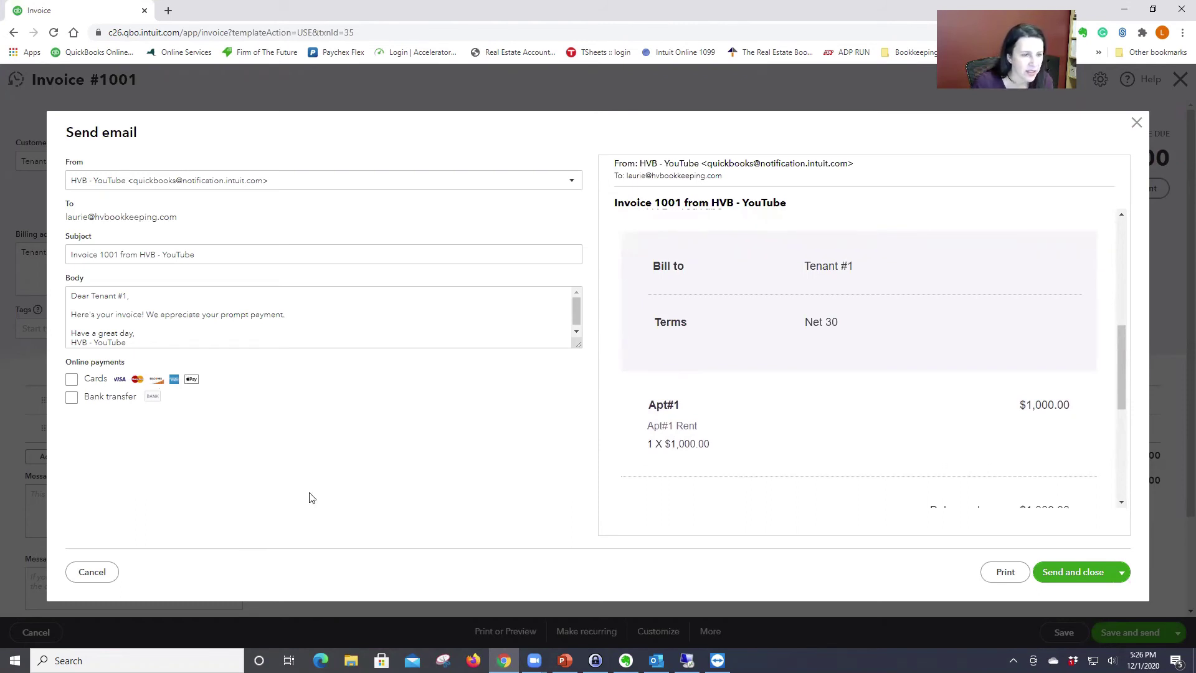
click(71, 379)
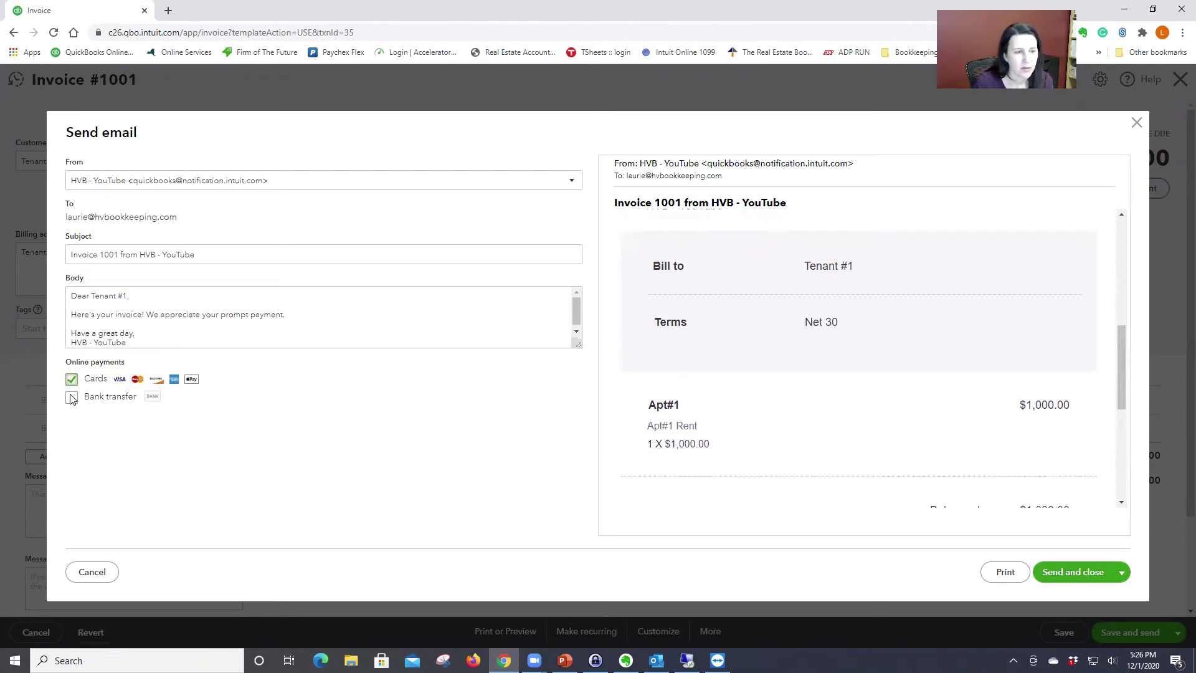
click(71, 398)
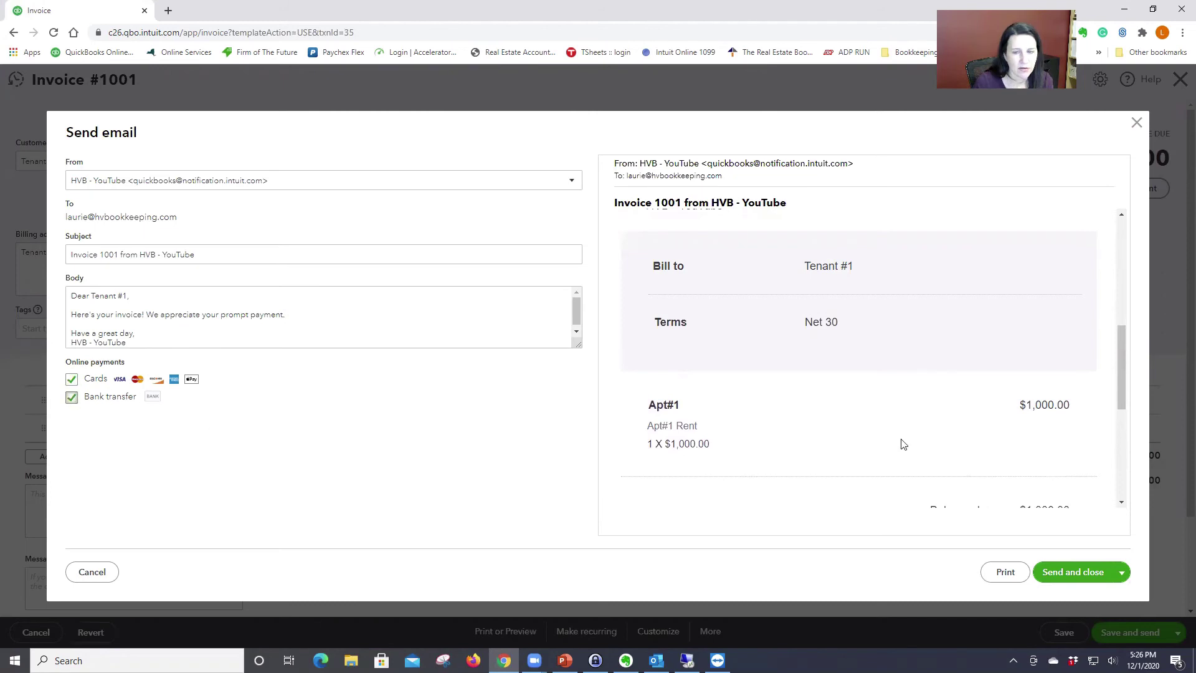
click(71, 380)
click(72, 396)
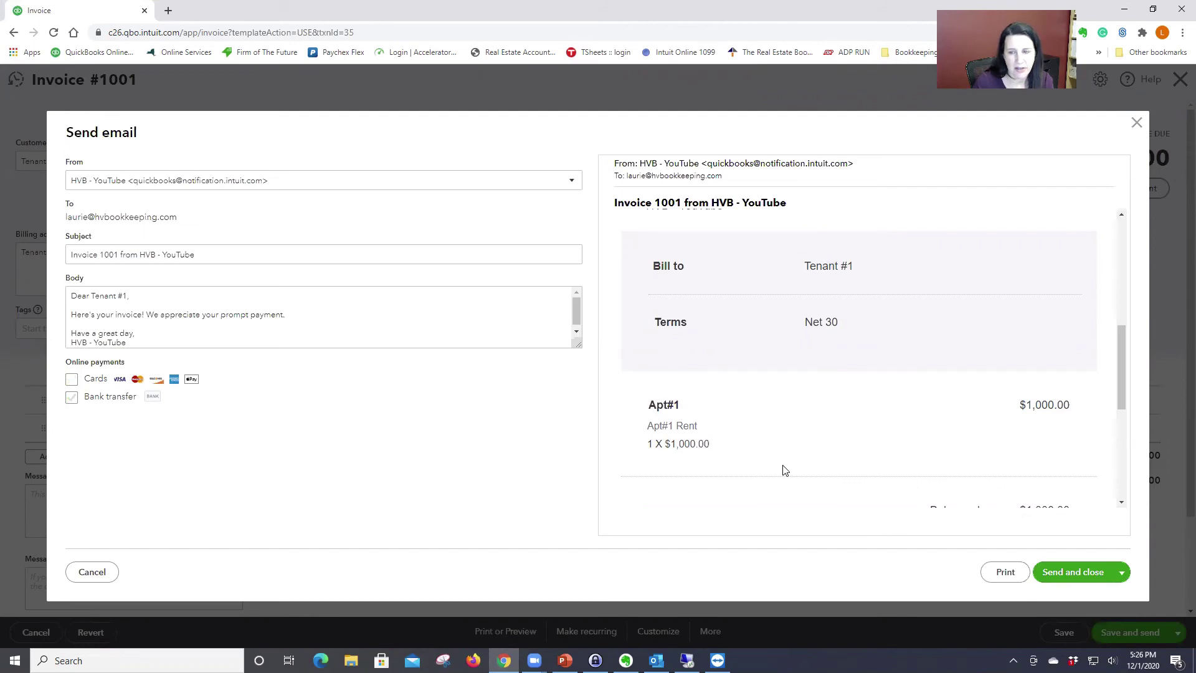
Step: Send the $1,000 invoice 1001 email to the tenant
scroll(785, 471, down, 4)
scroll(786, 477, down, 1)
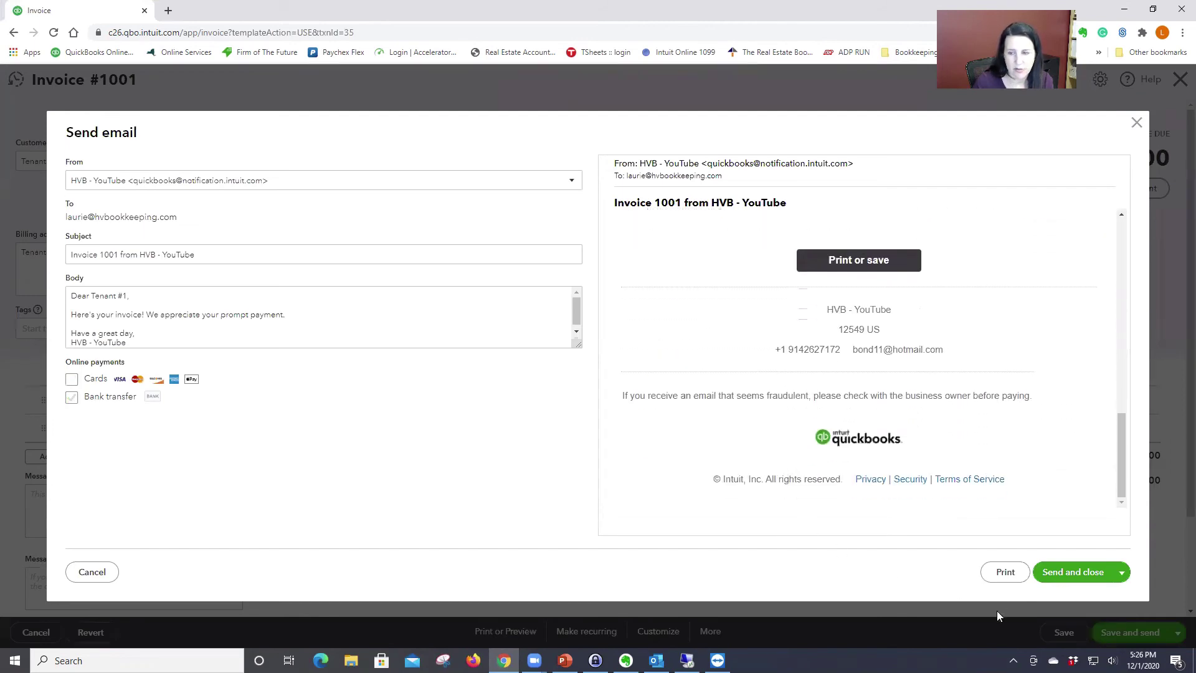
click(1084, 579)
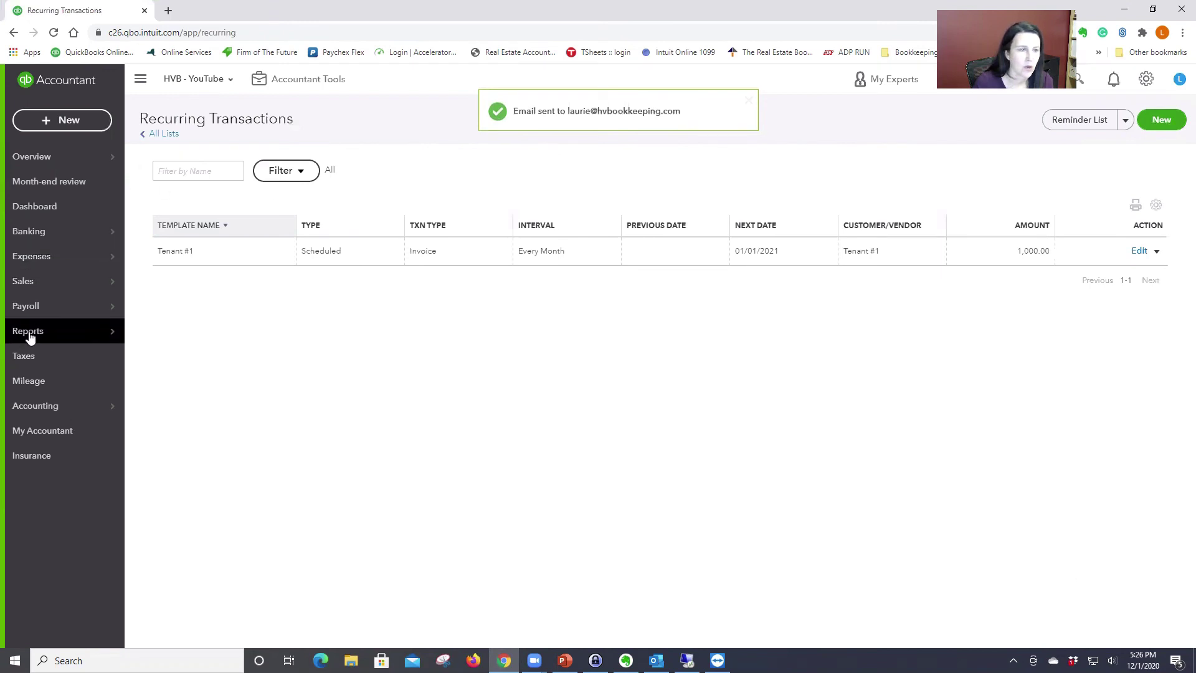
Step: Go to the Reports page from the left navigation
mouse_move(39, 334)
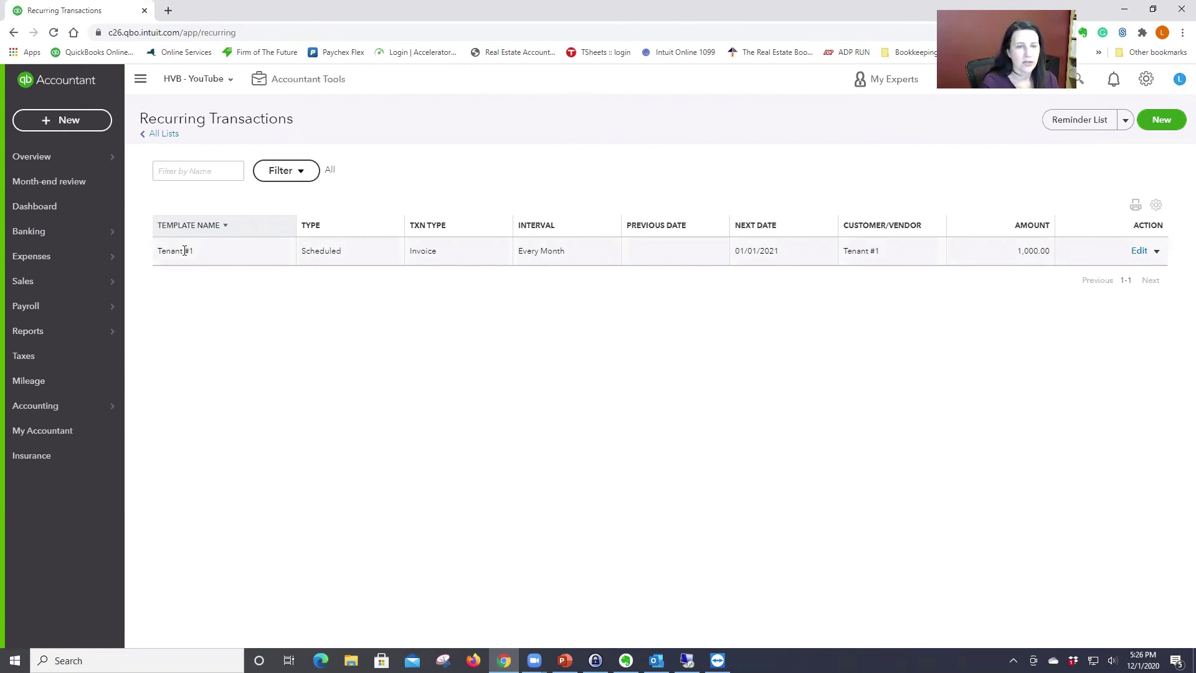
click(81, 331)
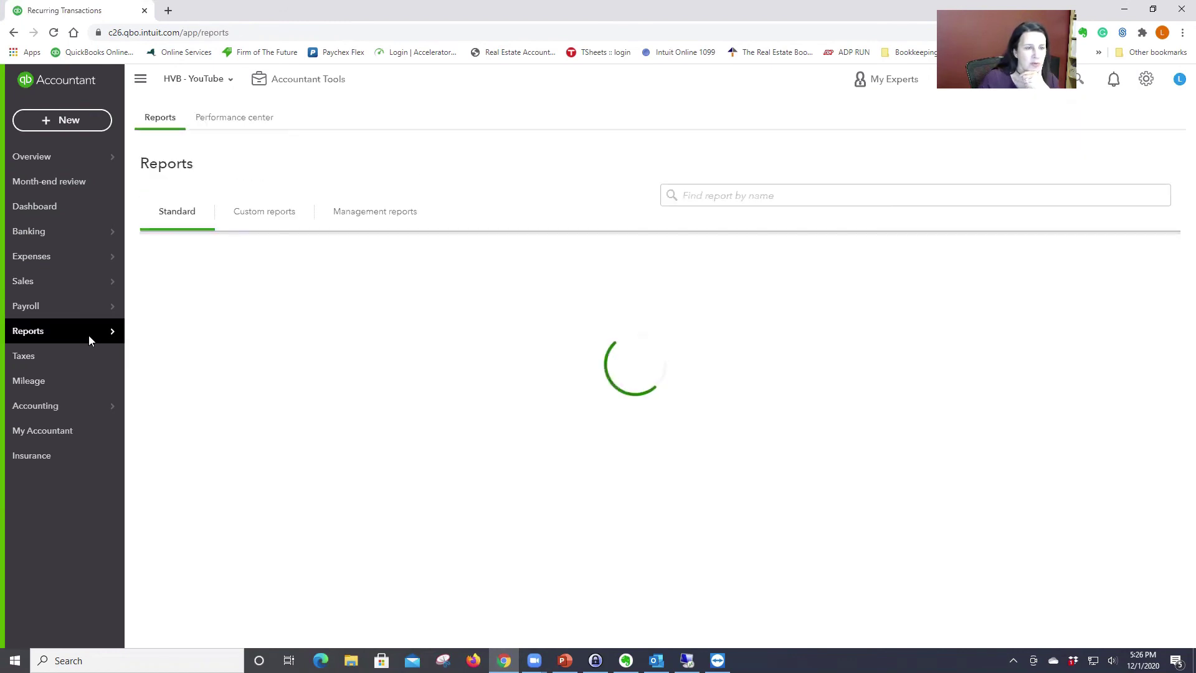
Step: View the A/R Aging Summary showing Tenant #1 owing $1,000, then return to Reports
click(247, 301)
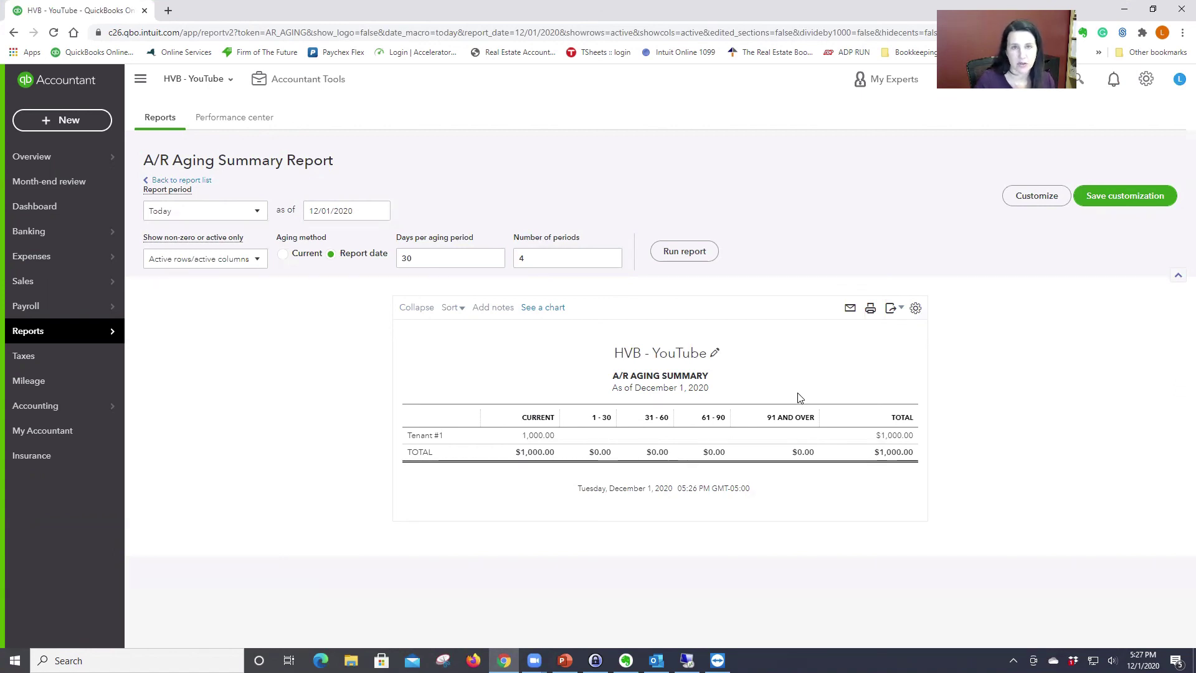
click(32, 333)
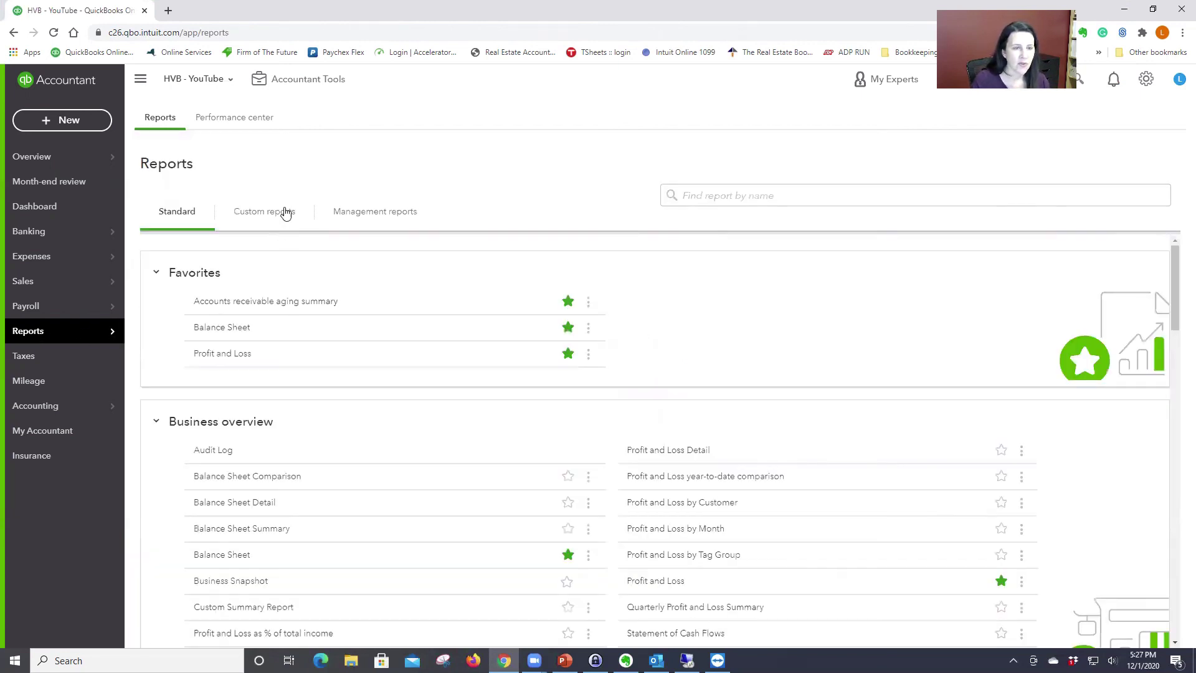
Step: Open the November 2020 Profit and Loss report showing net income of -$76.34
click(232, 355)
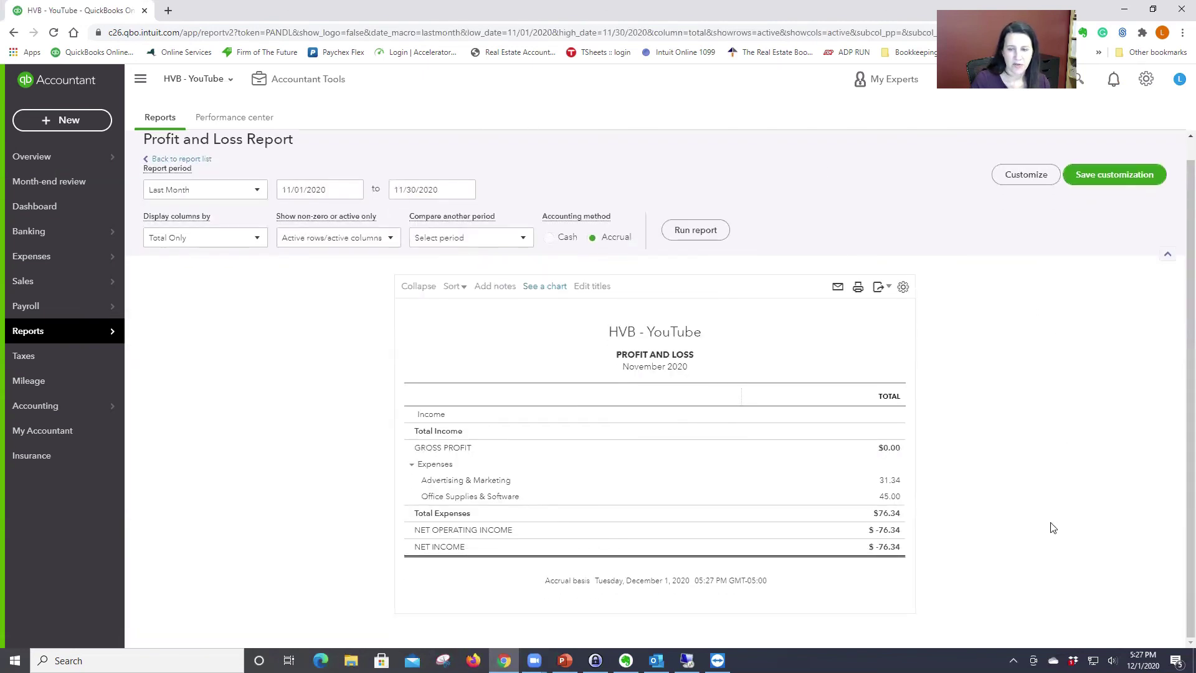
scroll(1057, 539, up, 1)
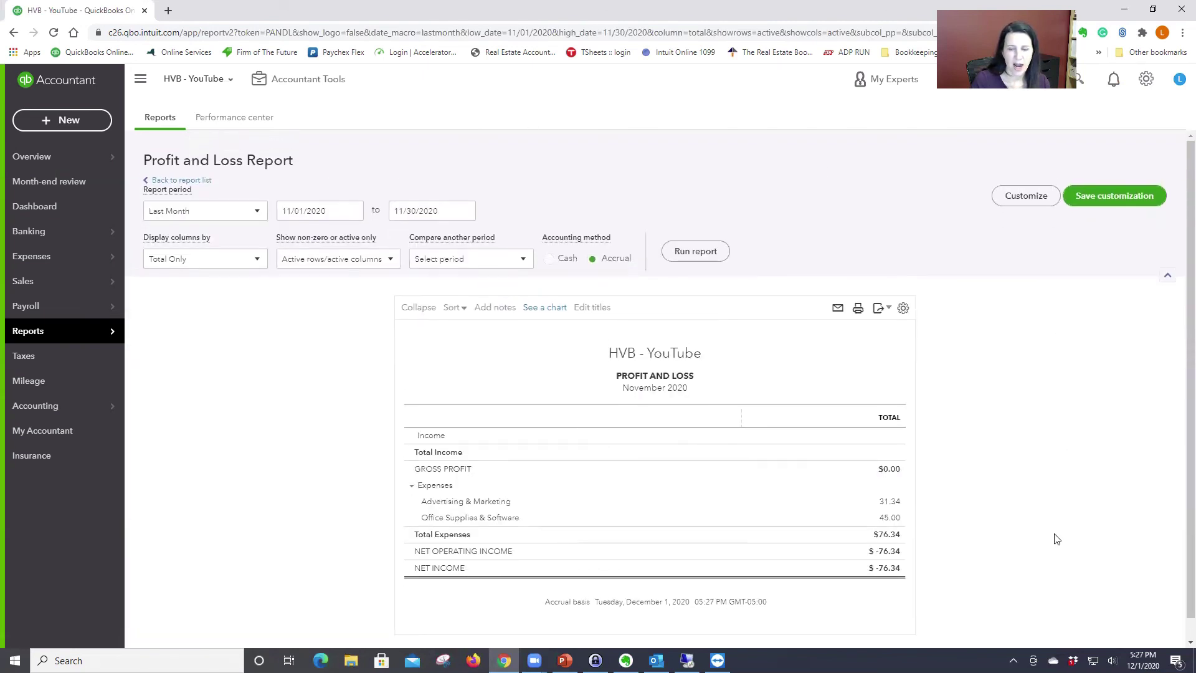